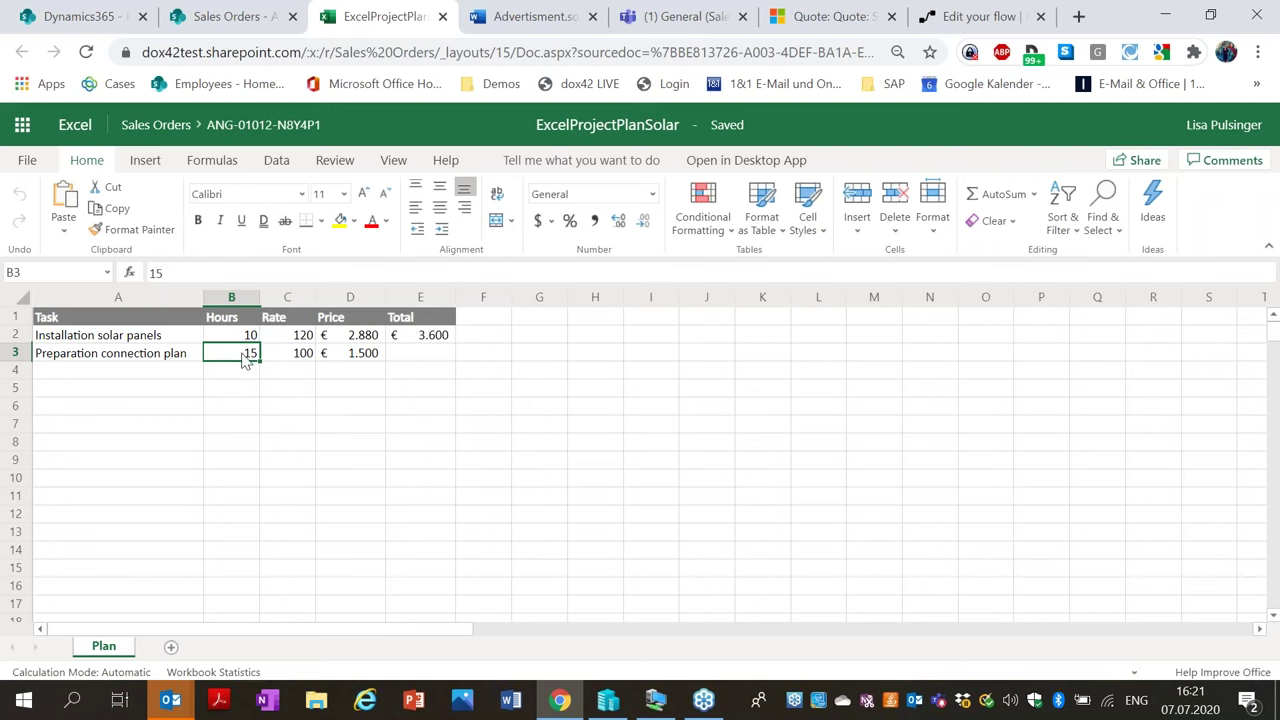
Change the preparation connection plan hours to 12 (price 1.200) and close the Excel workbook.
text(12)
key(Return)
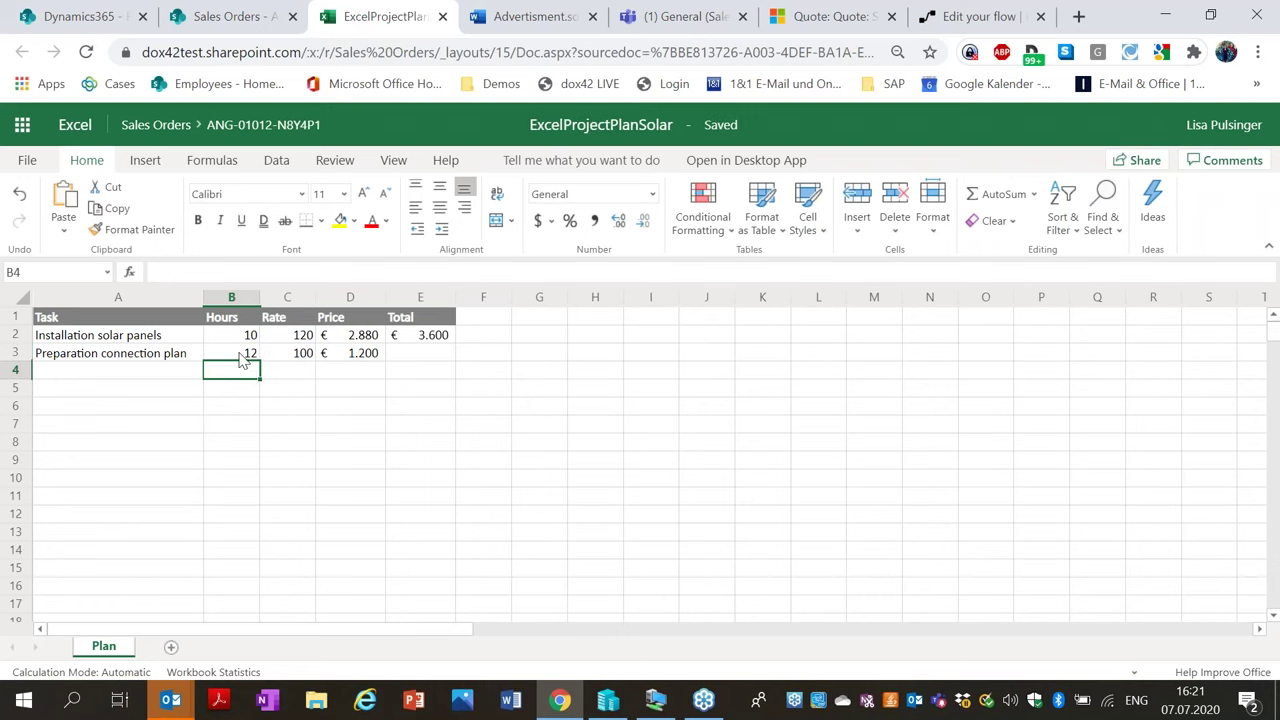
key(Up)
click(271, 410)
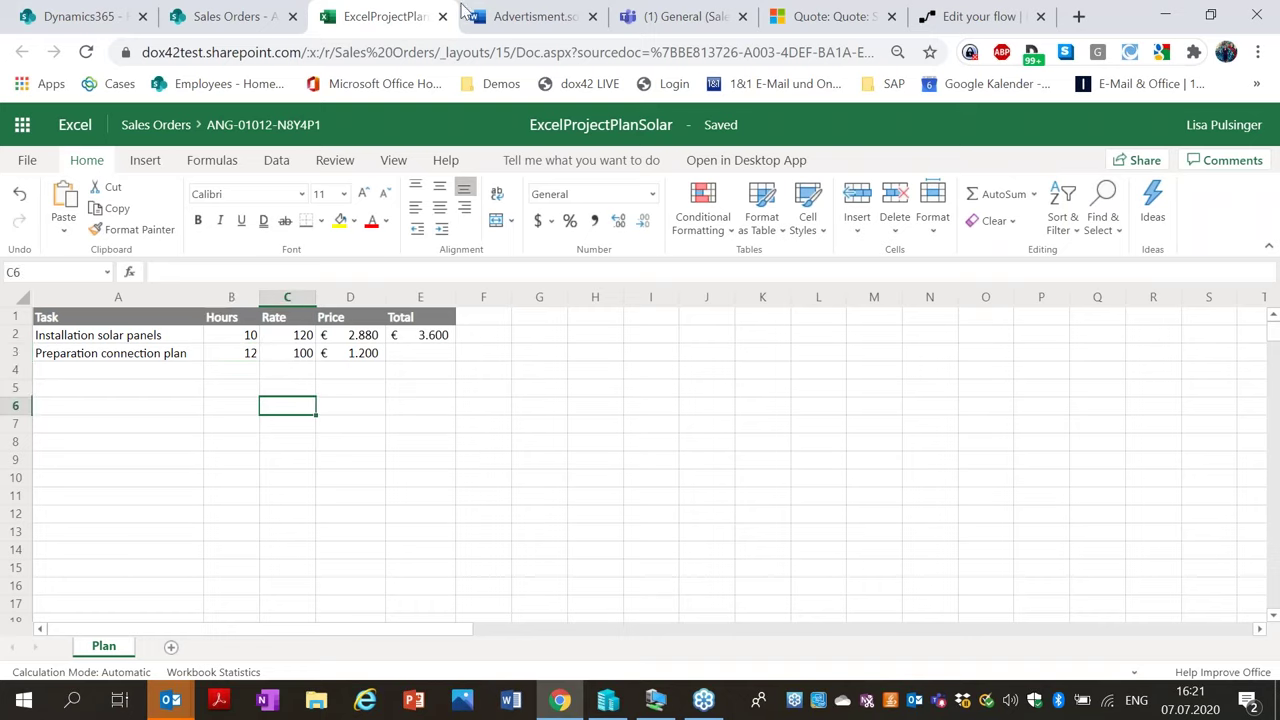
click(443, 17)
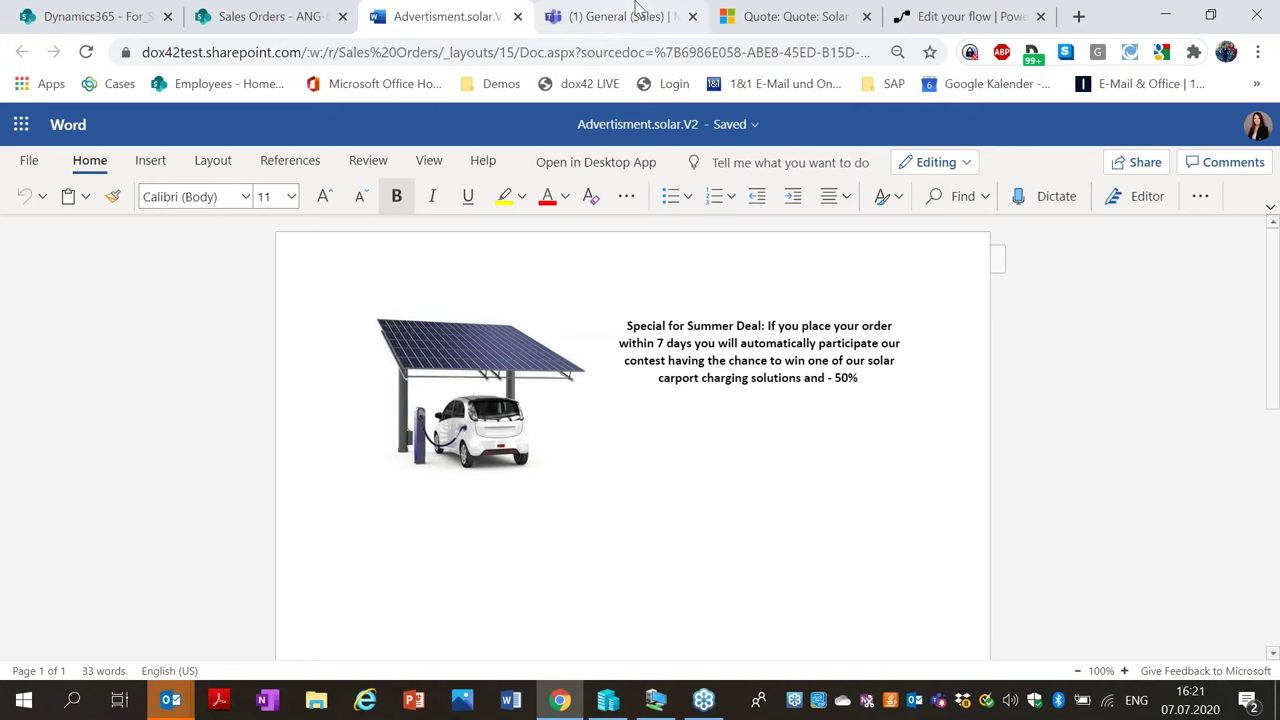
Close the Advertisment.solar.V2 Word document and go back to the 'Quote: Solar Panels' tab.
click(518, 18)
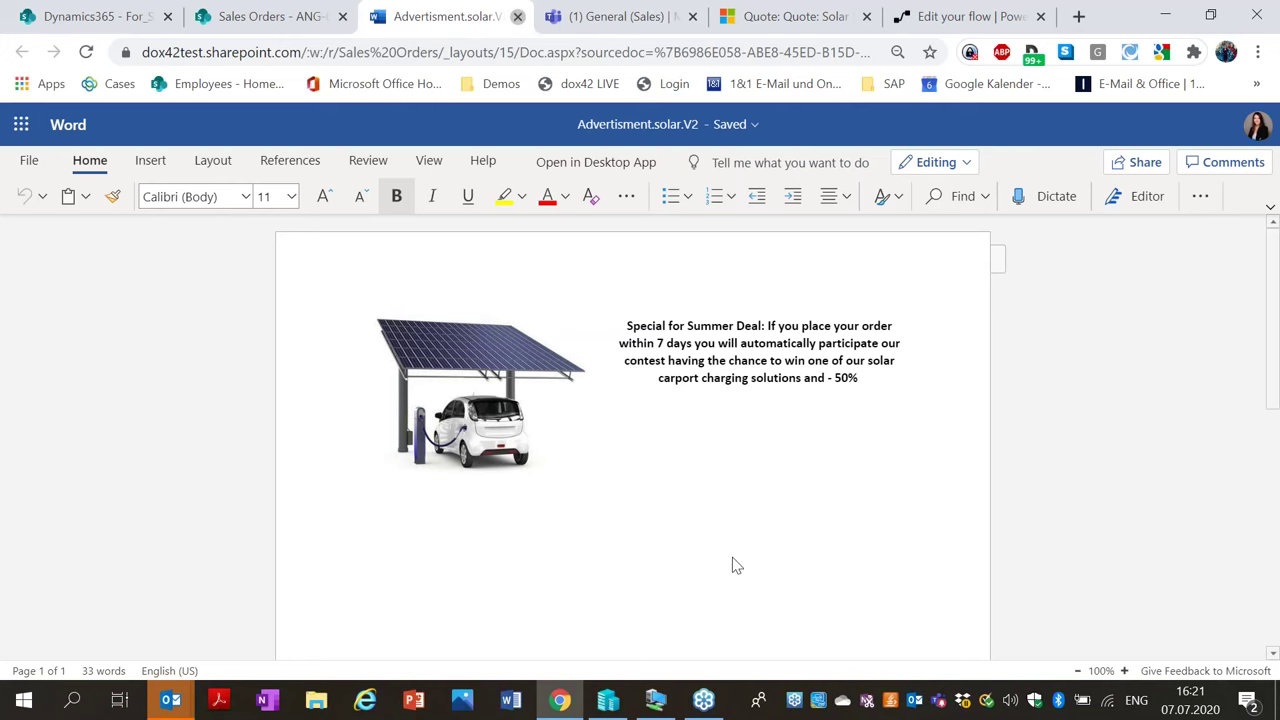
click(771, 12)
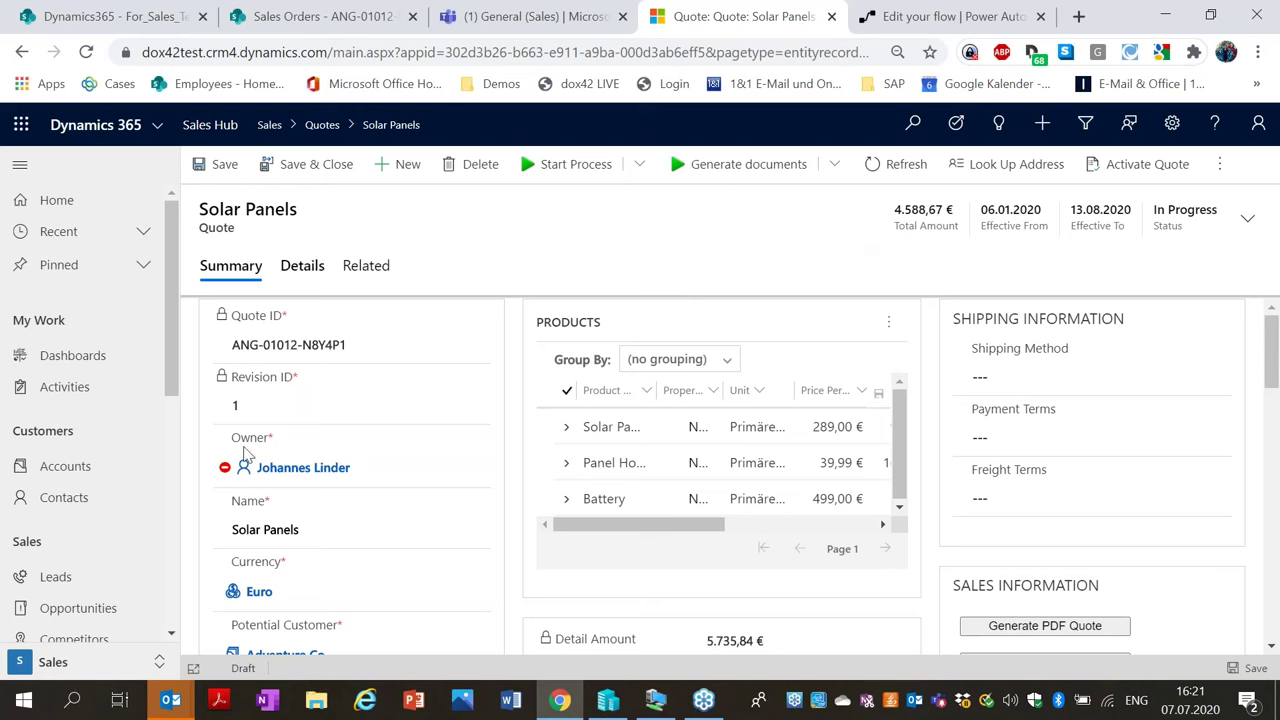
Generate the Solar Panels quote with the Return PDF Quote document action.
click(843, 172)
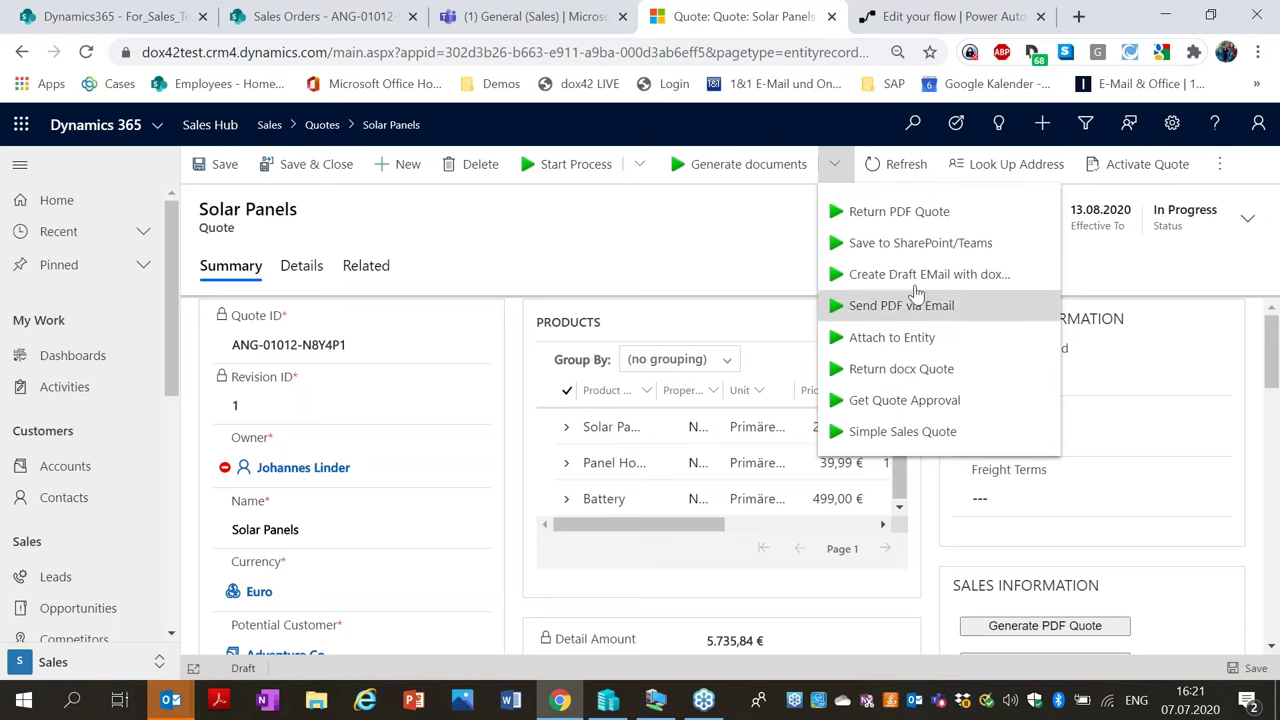
click(905, 212)
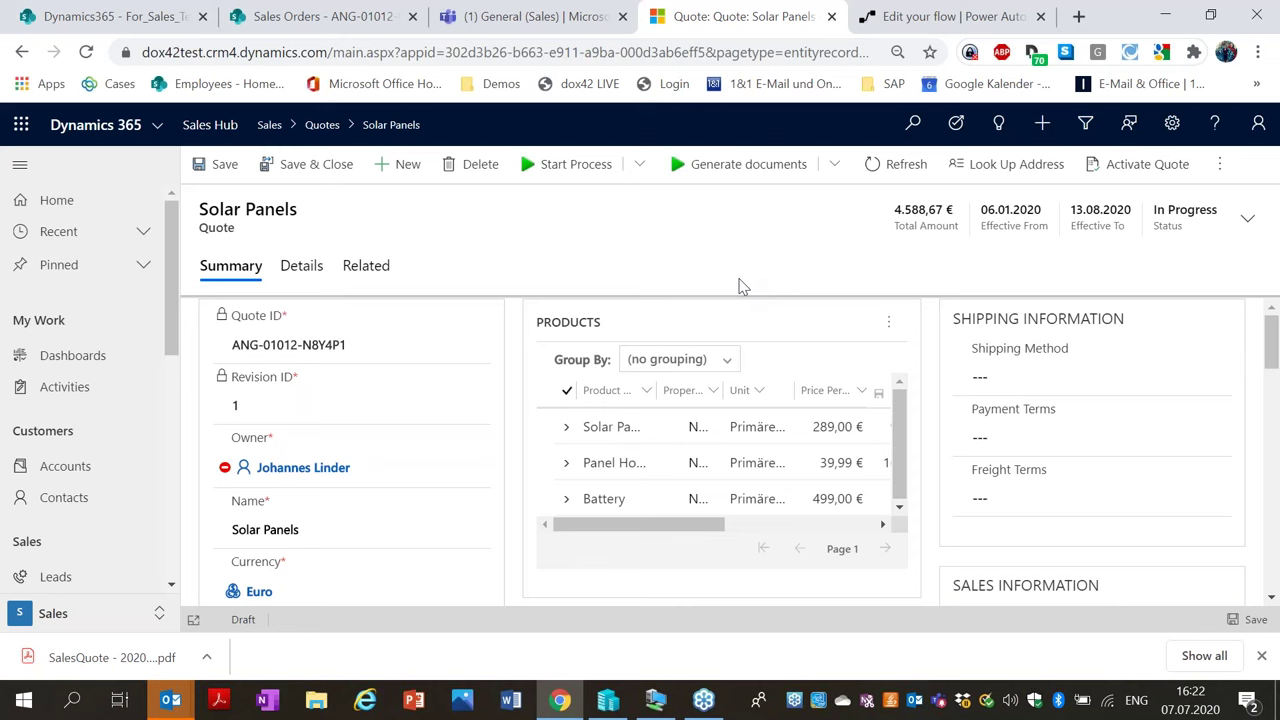
Open the downloaded SalesQuote PDF, zoomed out, in its own resized window over the quote.
click(110, 657)
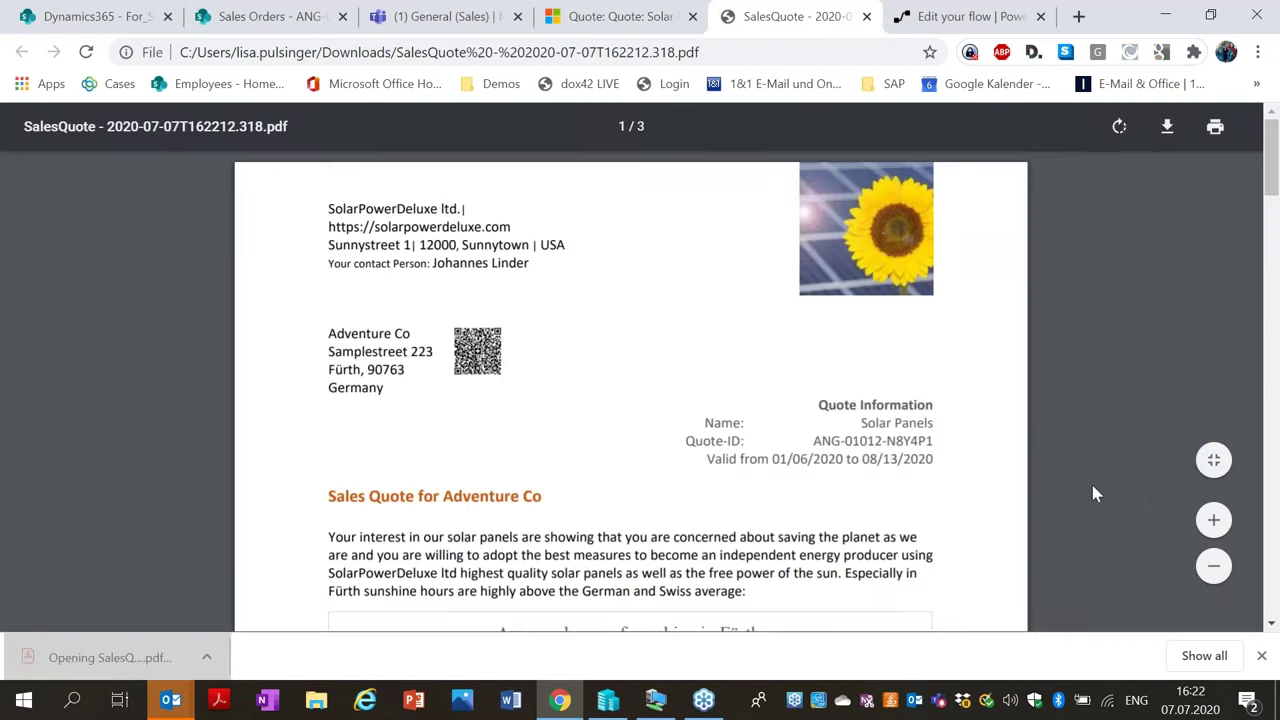
click(1212, 616)
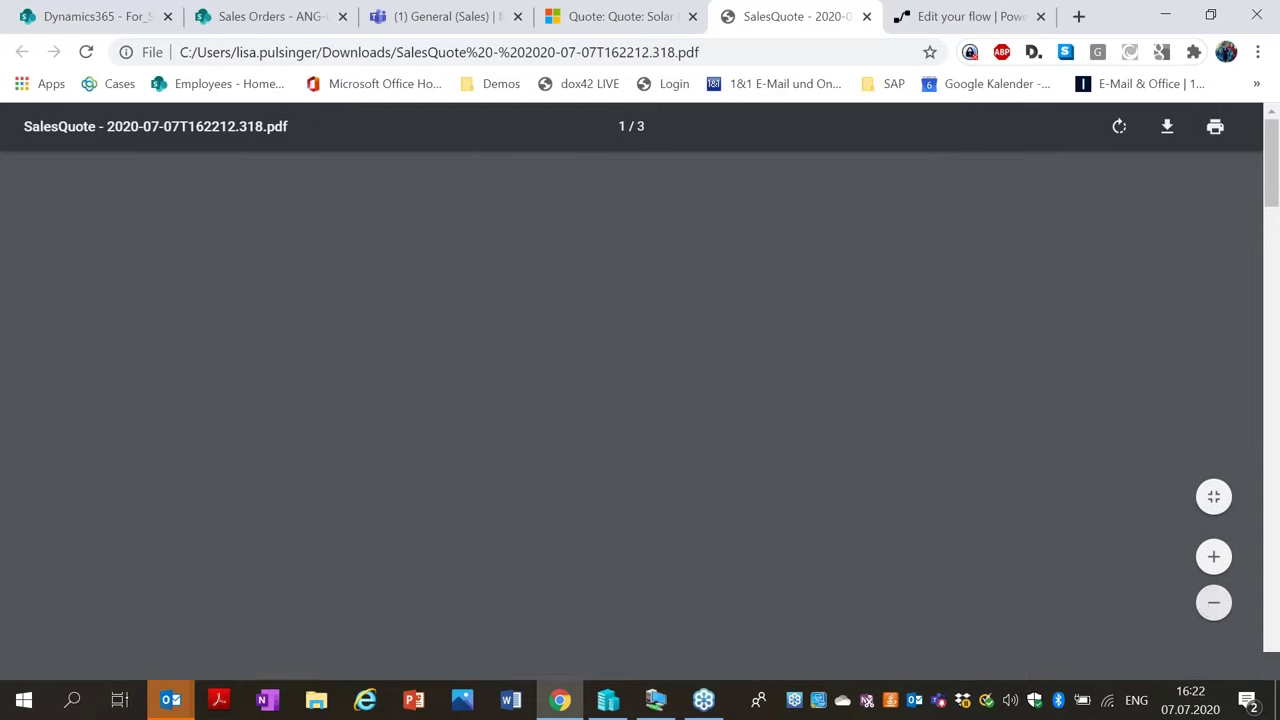
click(1212, 616)
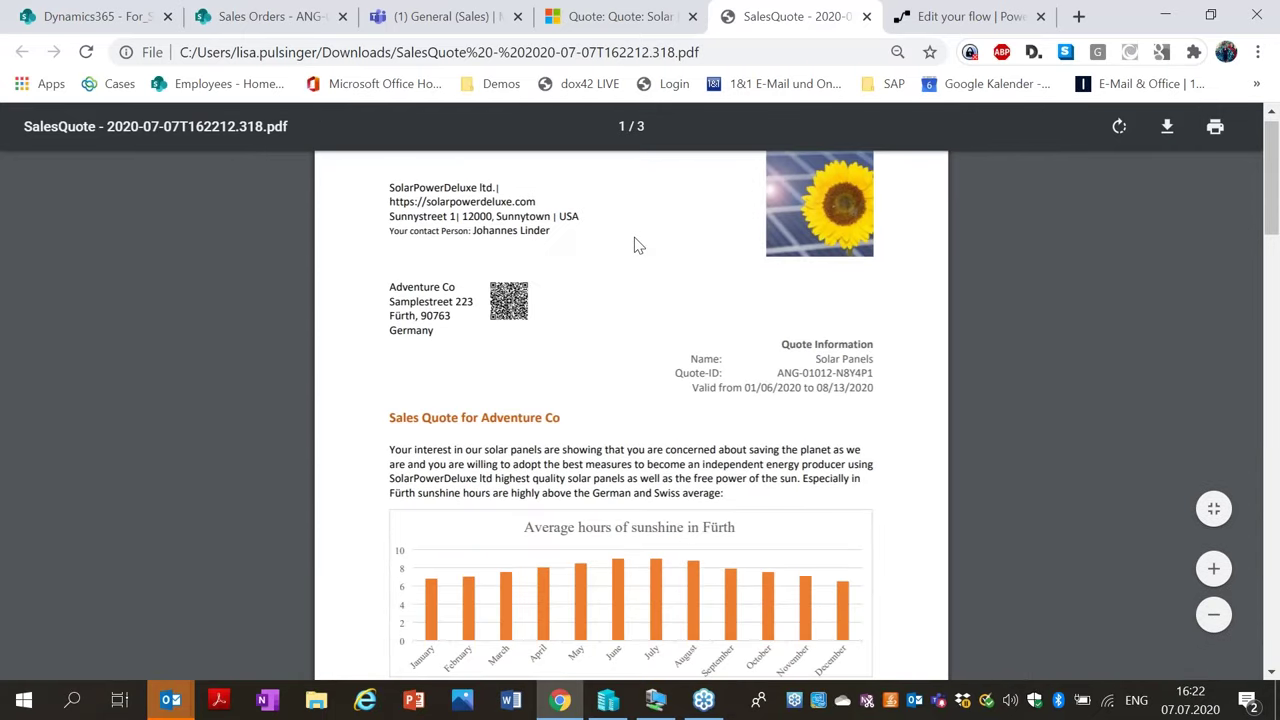
drag(798, 35, 1166, 14)
click(1210, 16)
drag(814, 234, 896, 85)
drag(912, 398, 912, 632)
Scroll through all three PDF pages, checking the 12-hour preparation line, then close it.
scroll(343, 463, down, 1)
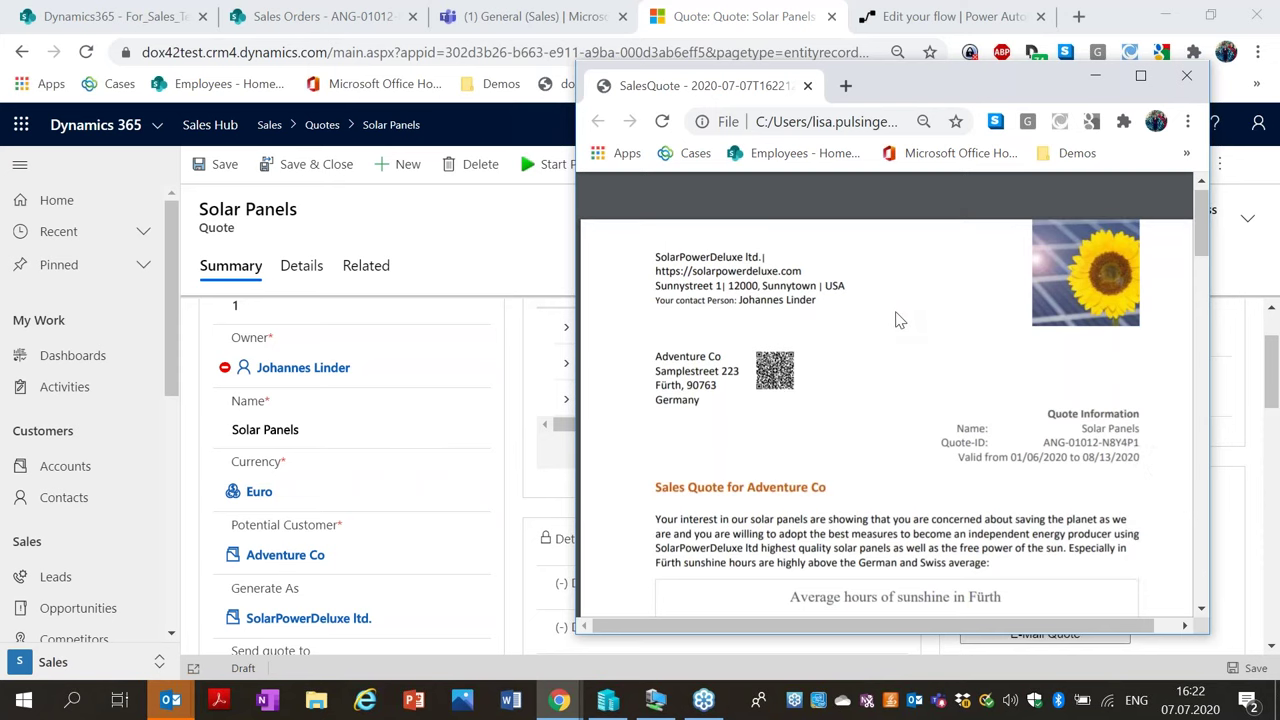
scroll(890, 322, down, 1)
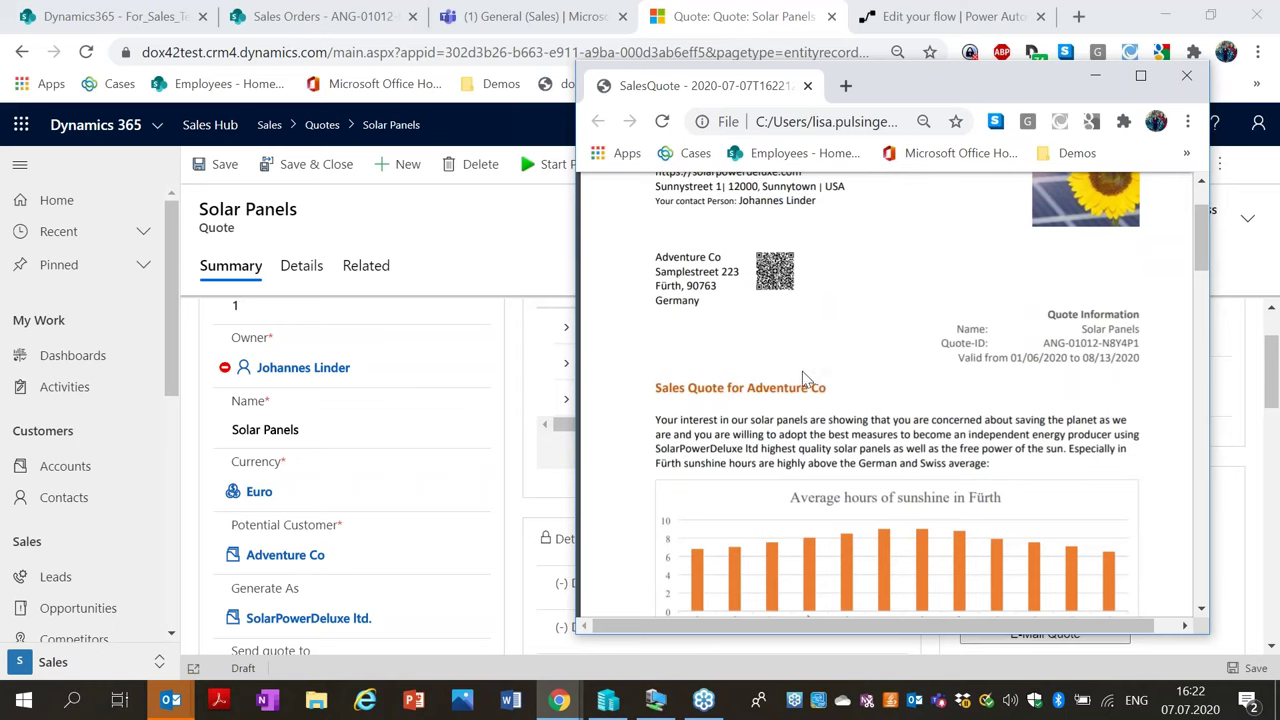
scroll(806, 378, down, 1)
scroll(806, 378, down, 1)
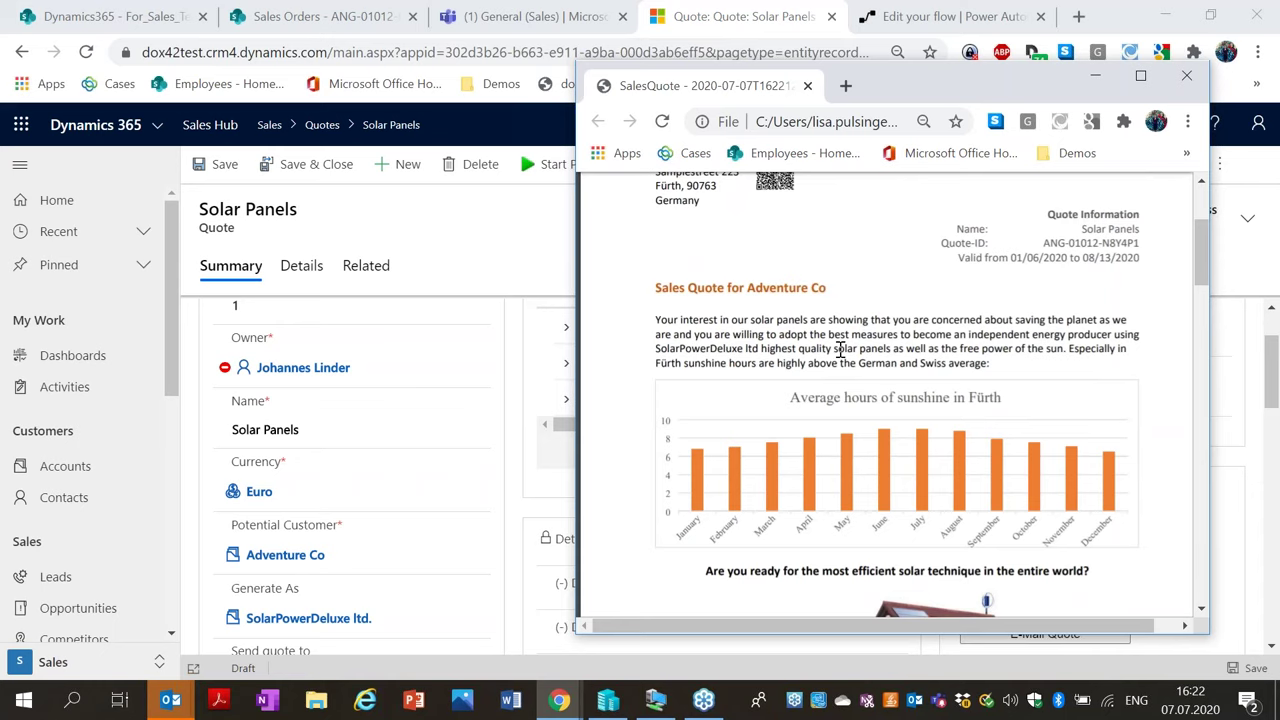
scroll(838, 352, down, 3)
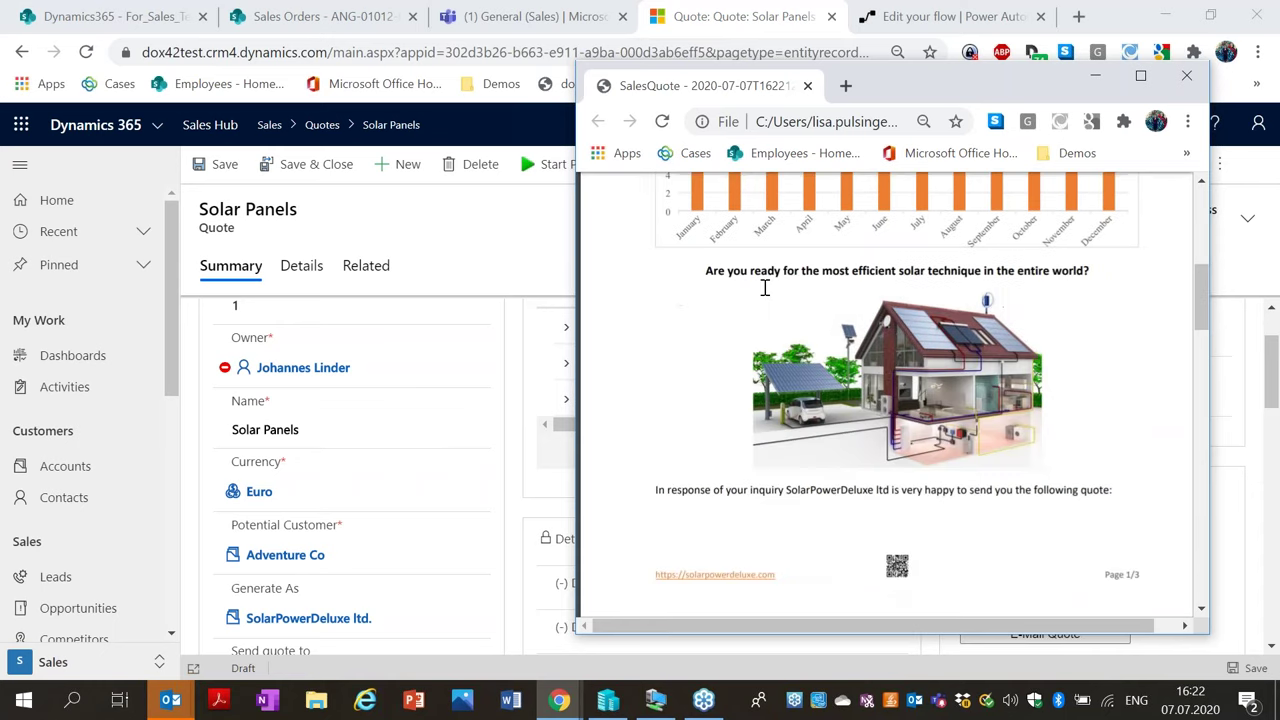
scroll(870, 375, down, 6)
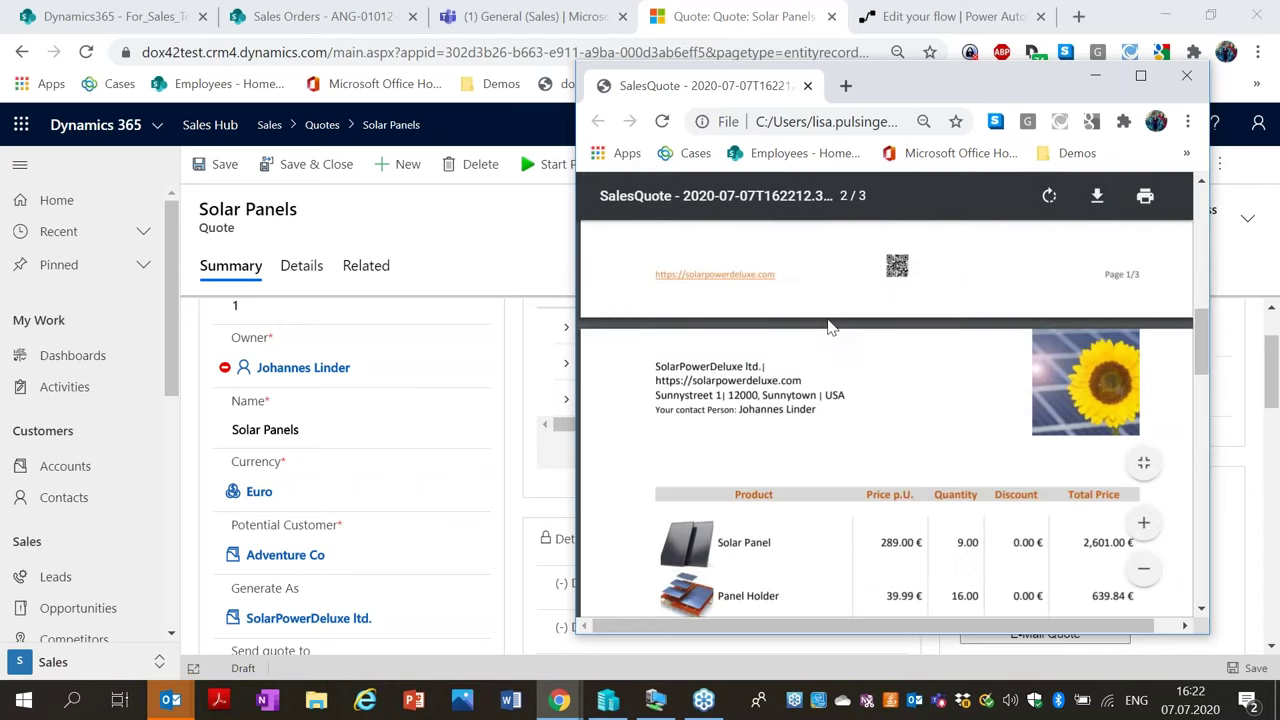
scroll(900, 310, down, 2)
scroll(960, 295, up, 2)
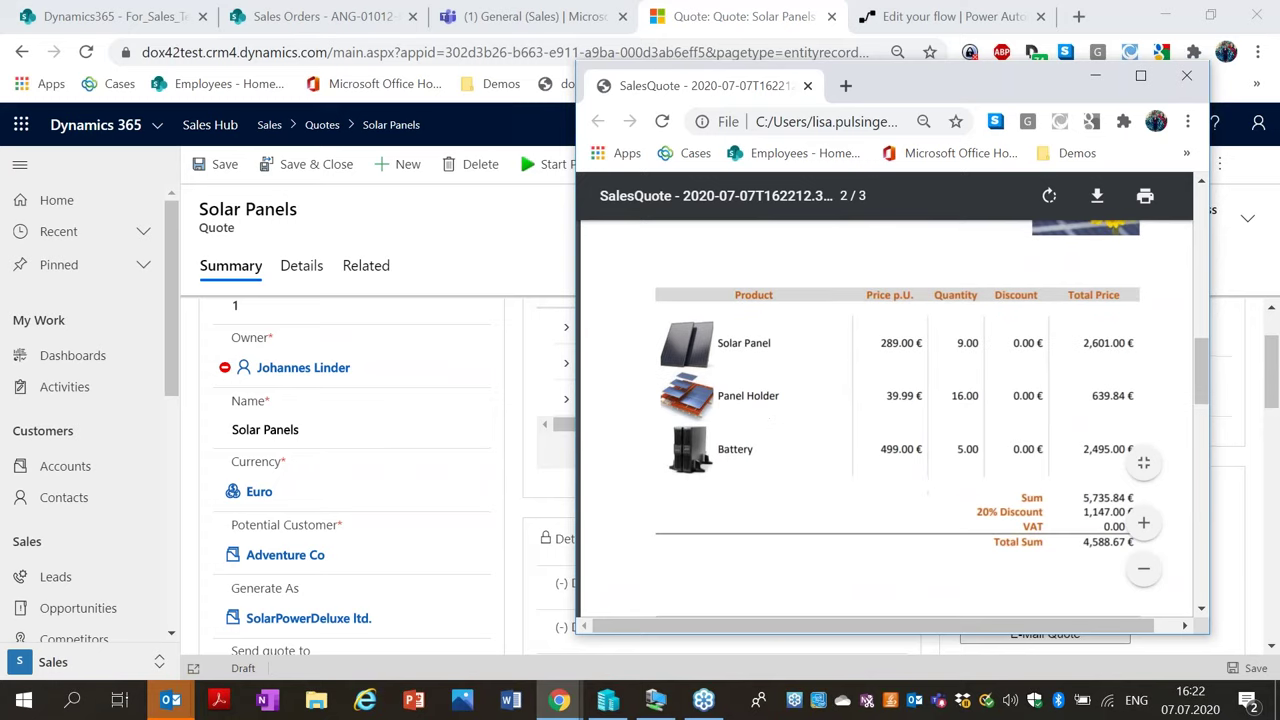
drag(938, 91, 1027, 62)
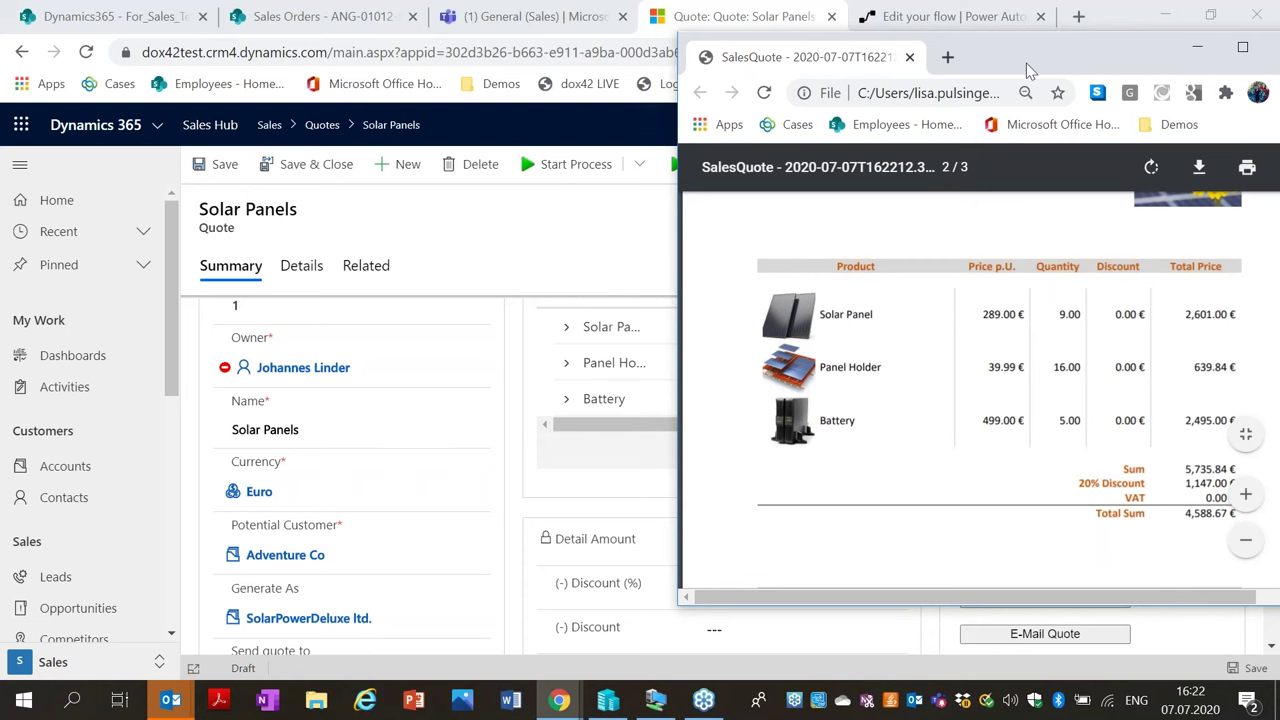
drag(1031, 55, 819, 45)
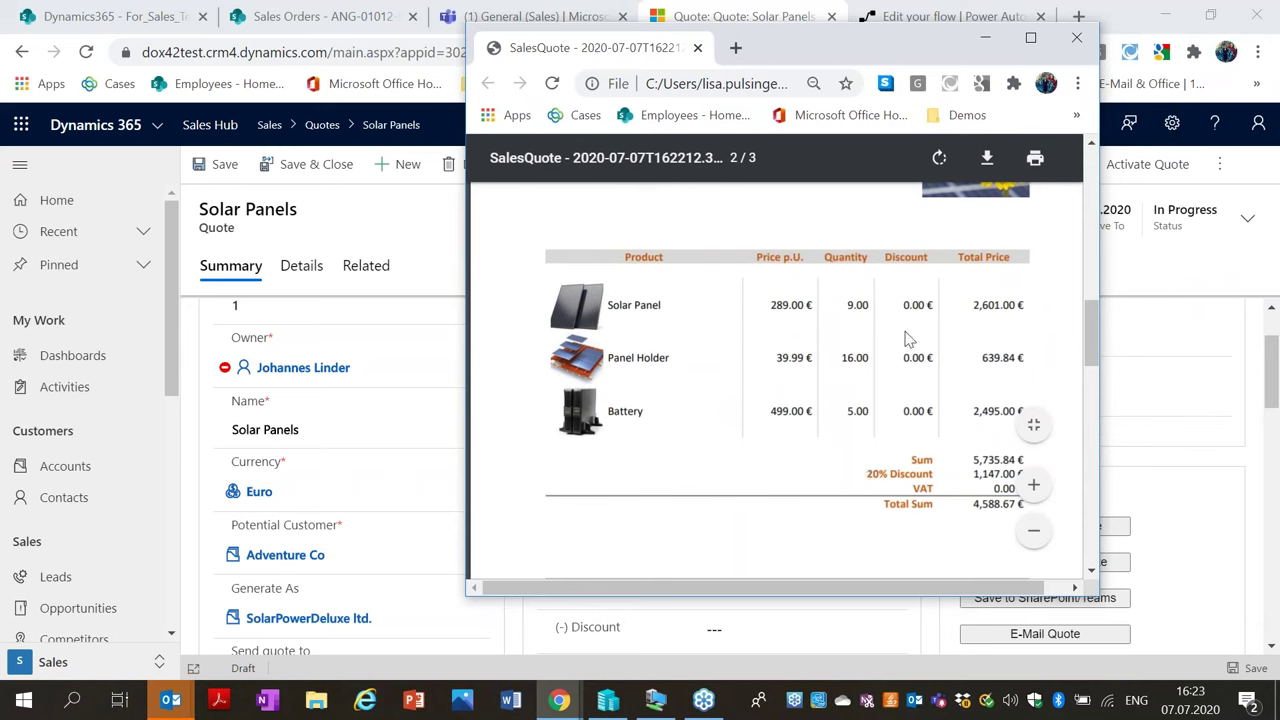
scroll(886, 340, down, 3)
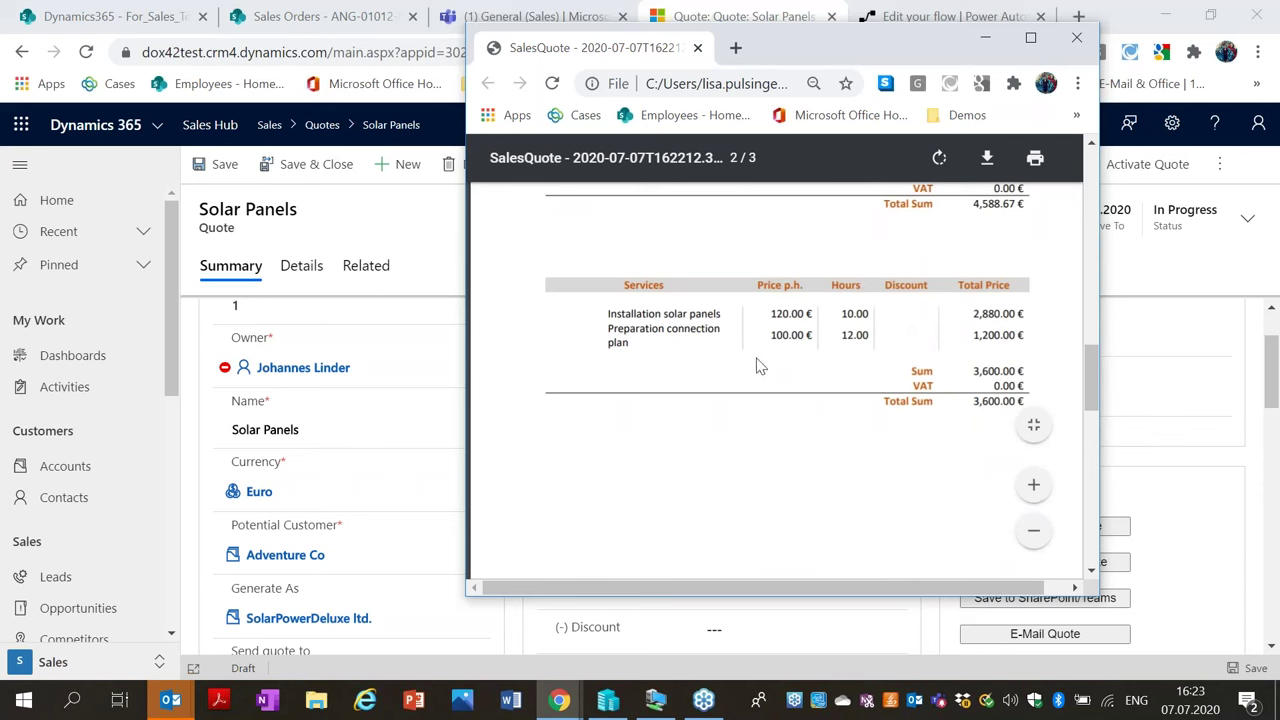
scroll(758, 345, down, 10)
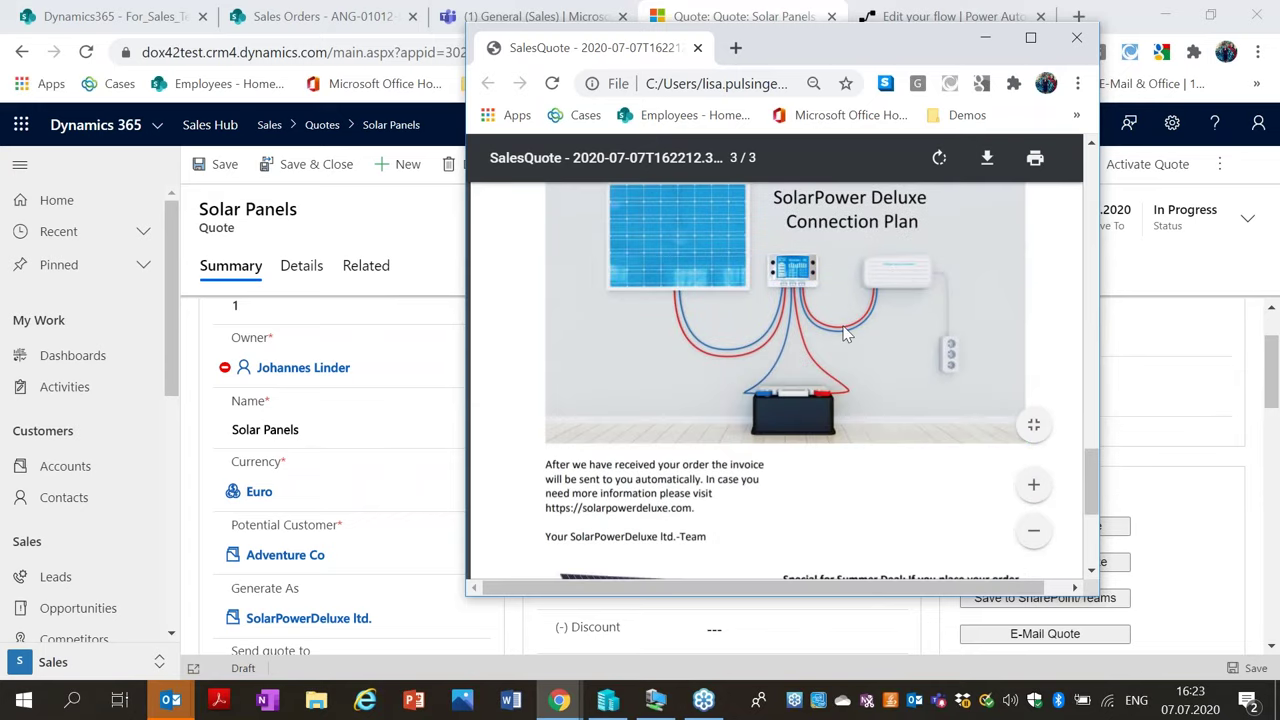
scroll(830, 350, down, 3)
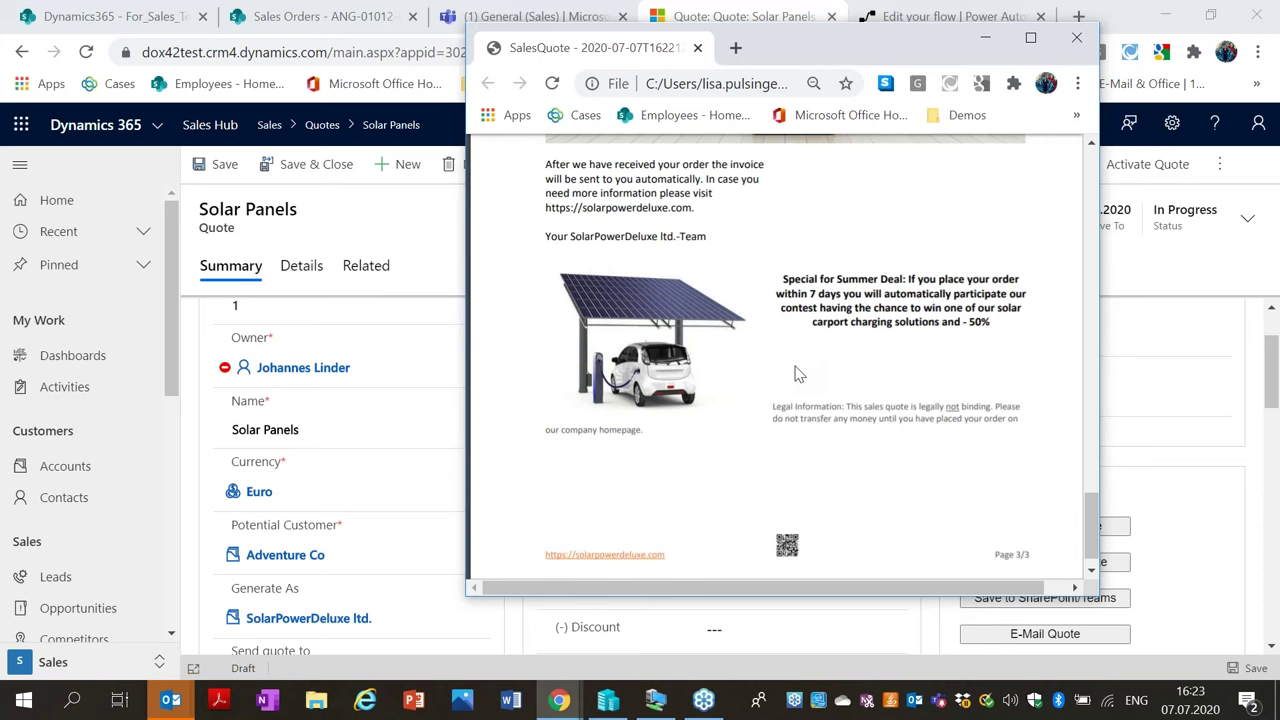
click(1076, 40)
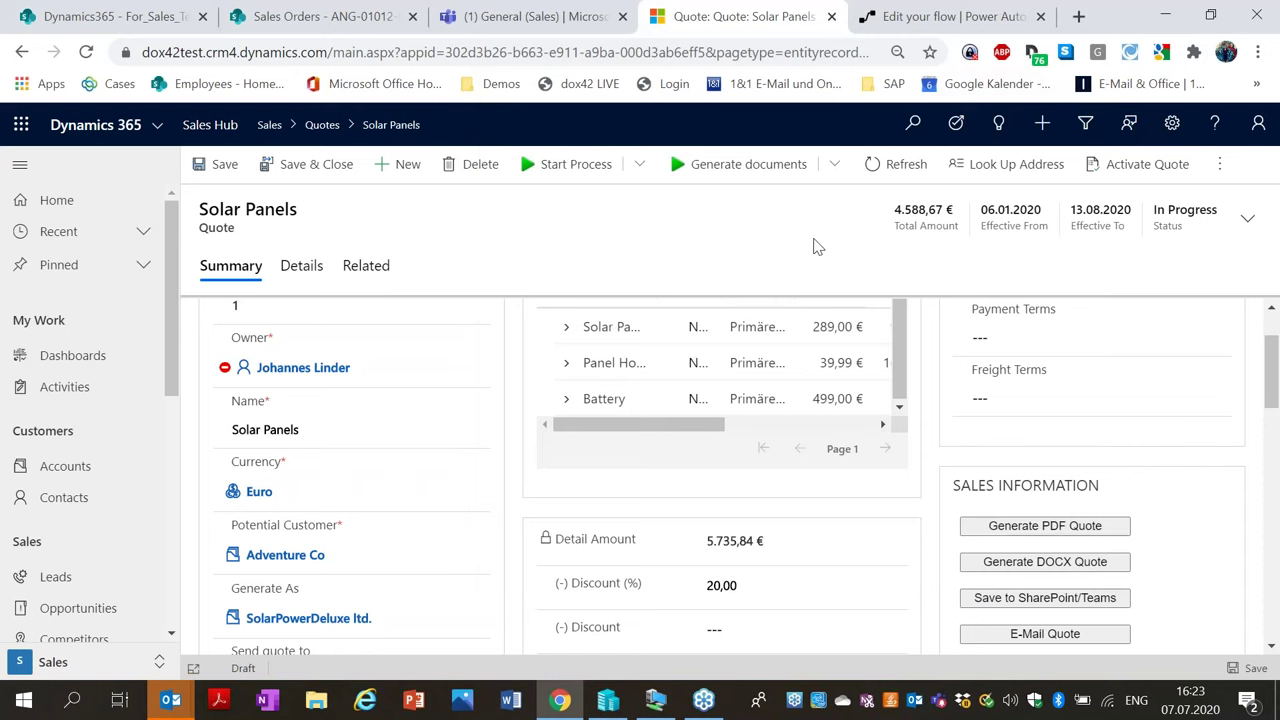
Save the Solar Panels quote to SharePoint/Teams and create a draft dox42 quote e-mail.
click(834, 165)
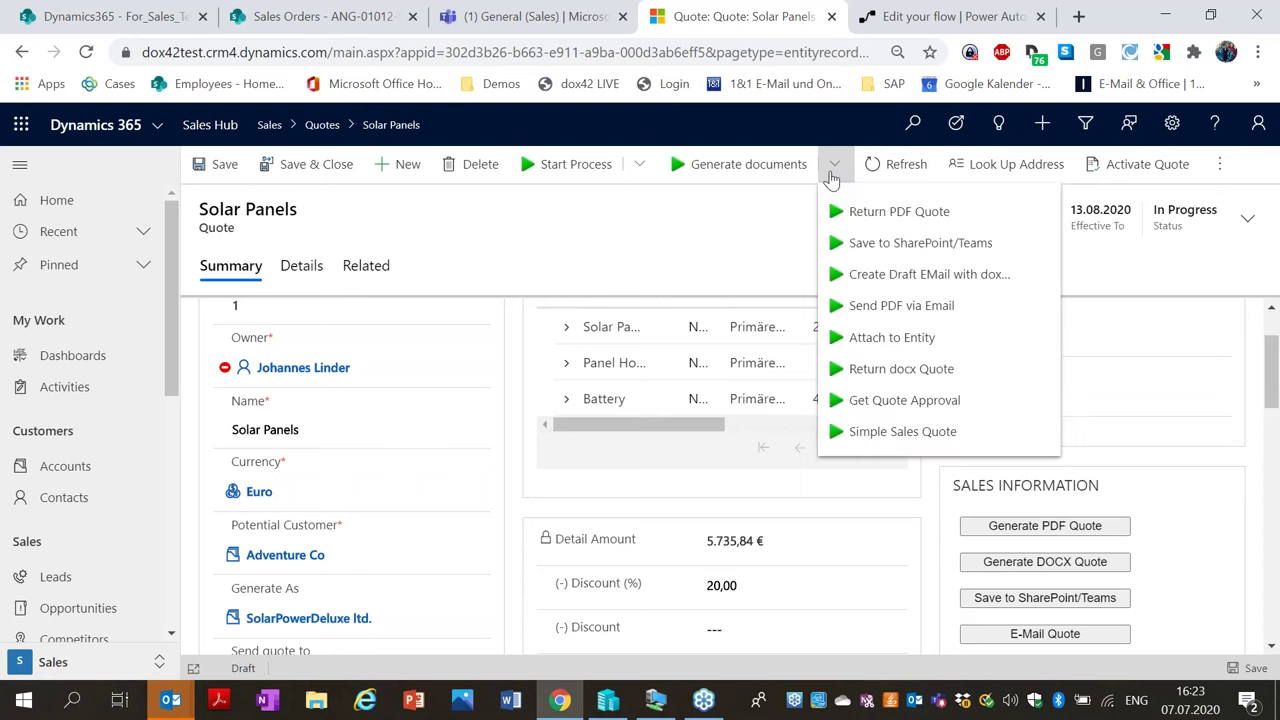
click(888, 255)
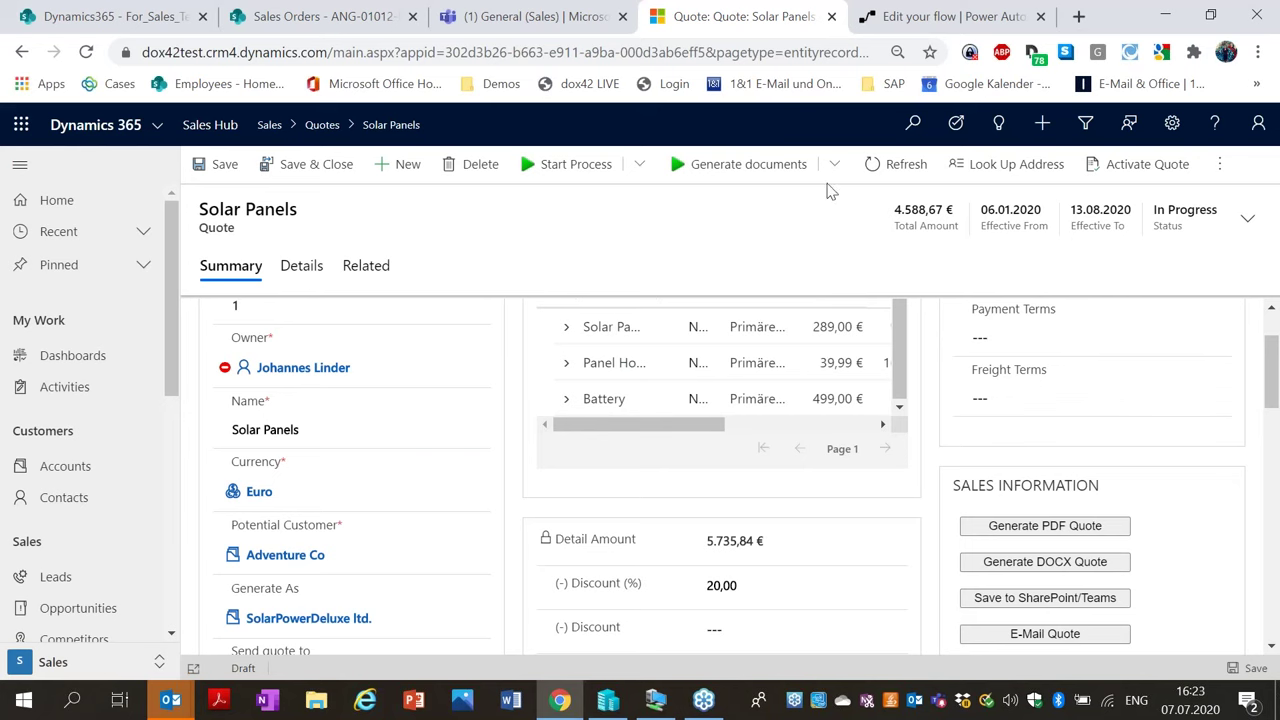
click(834, 166)
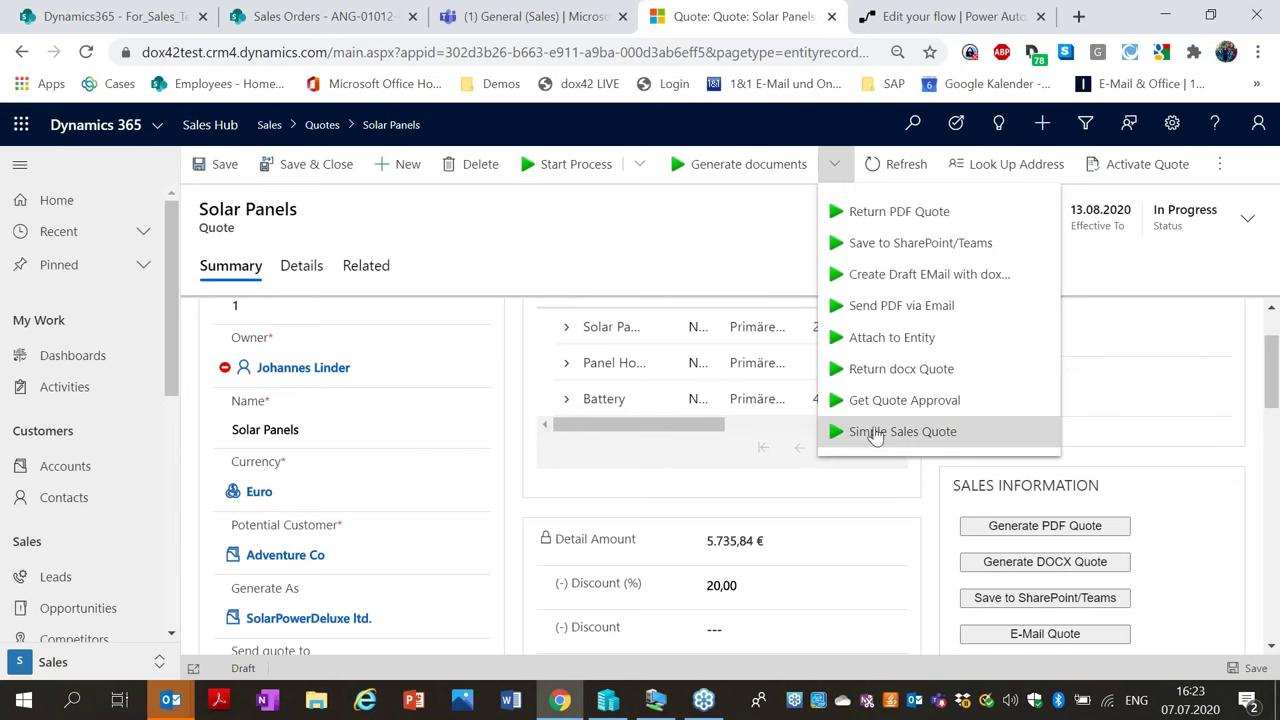
click(899, 280)
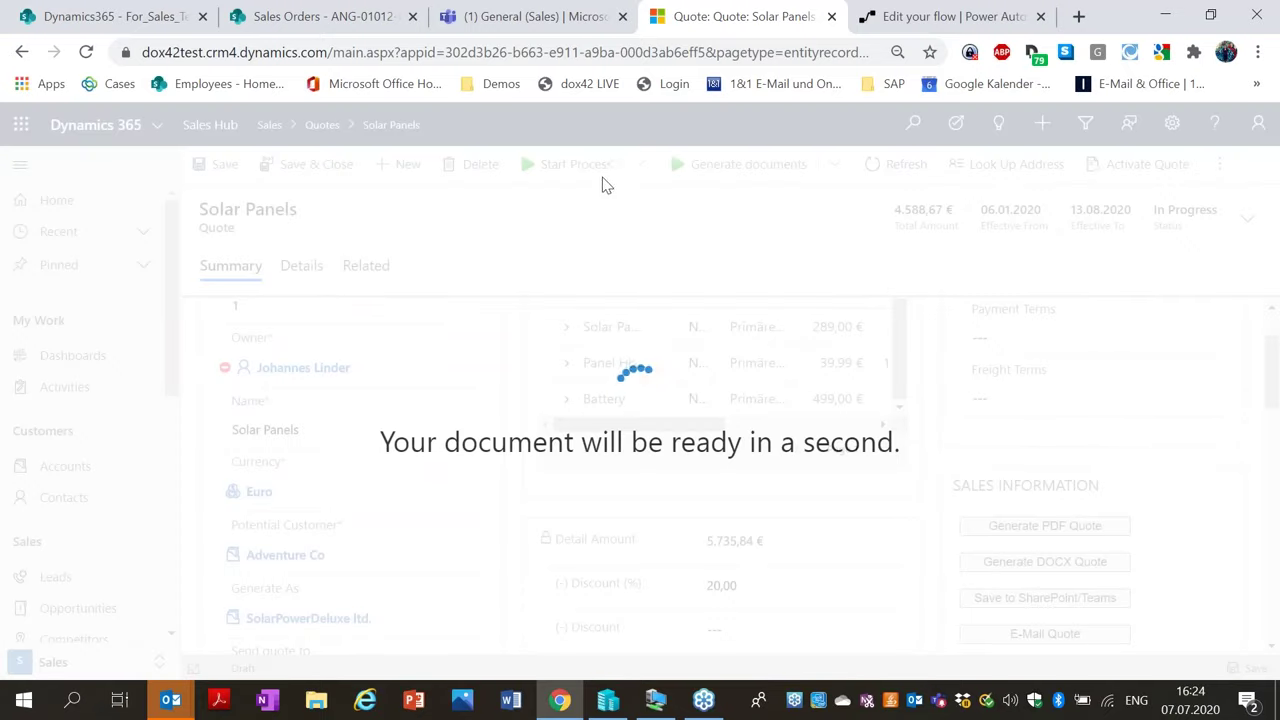
click(90, 14)
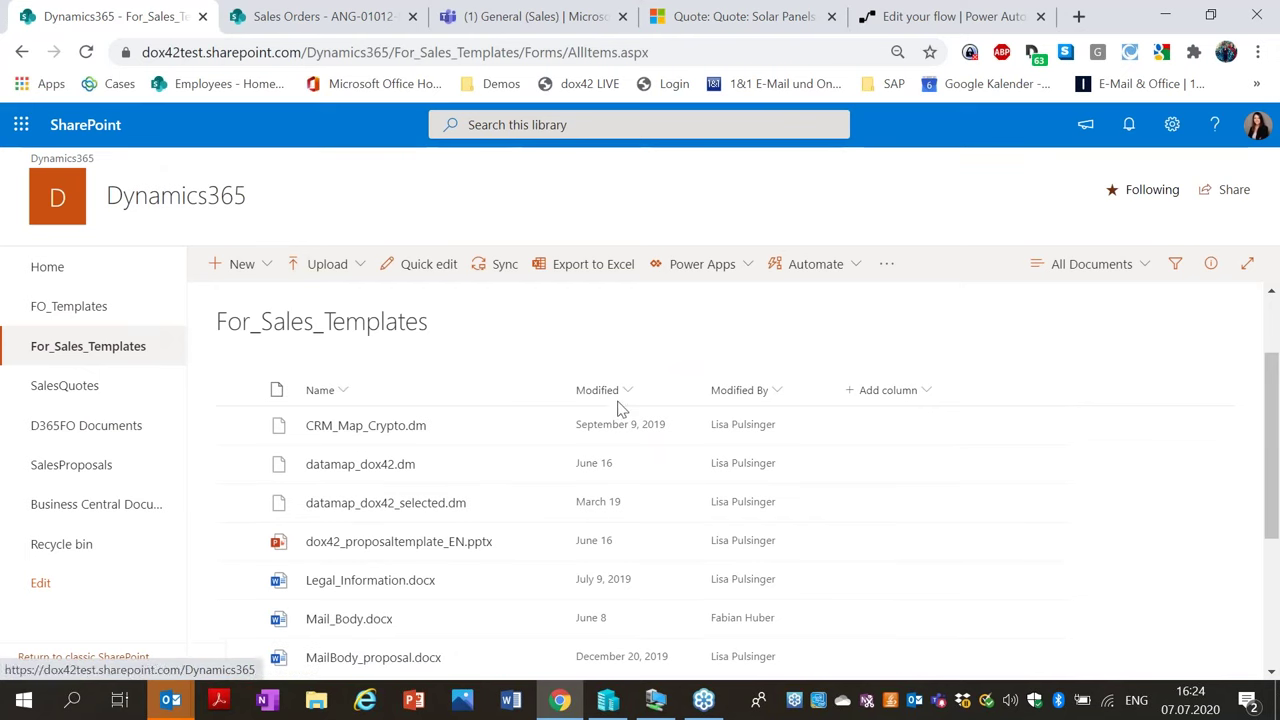
Check the still-empty SalesQuotes library, then keep and open the downloaded MailMessage (70).msg.
click(70, 390)
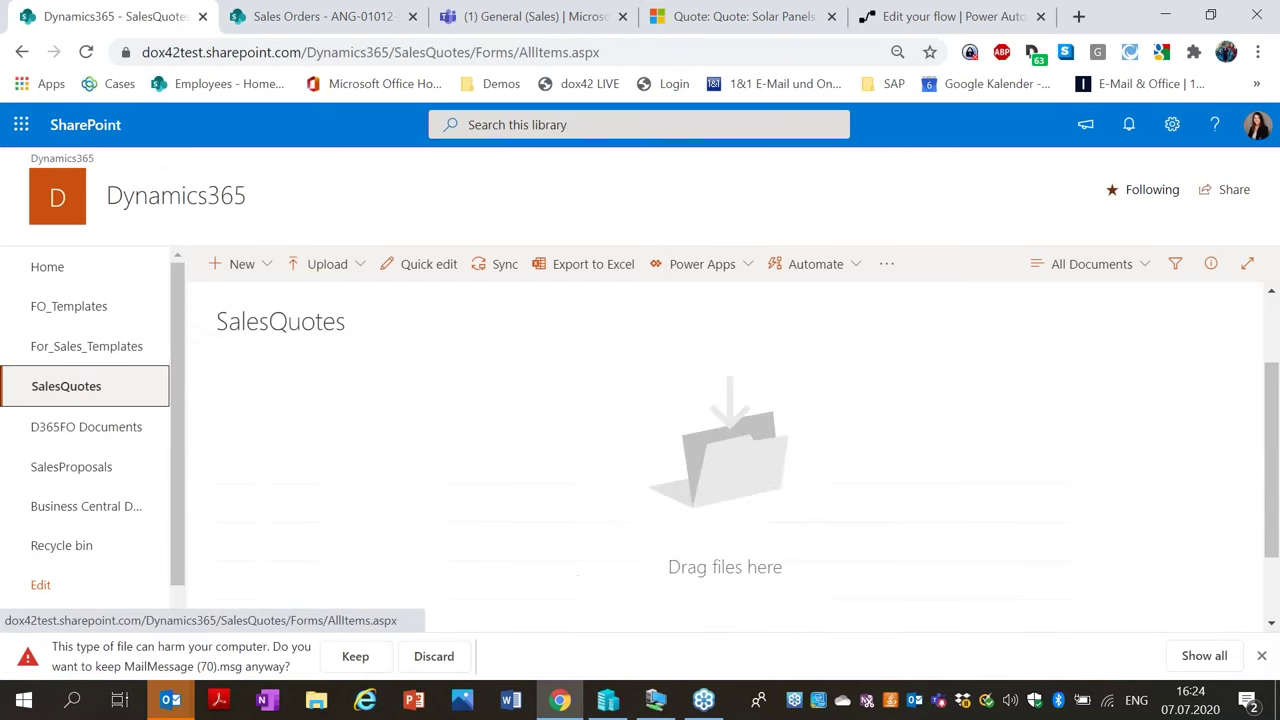
click(84, 352)
click(96, 430)
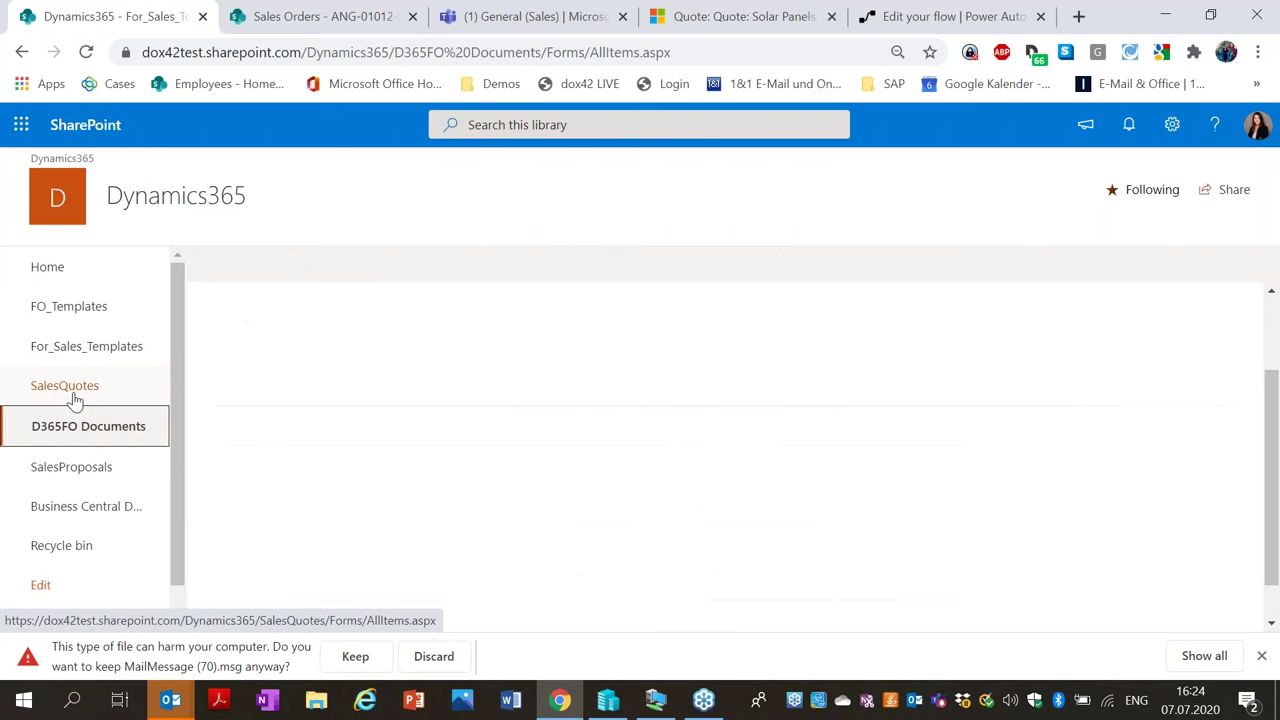
key(Return)
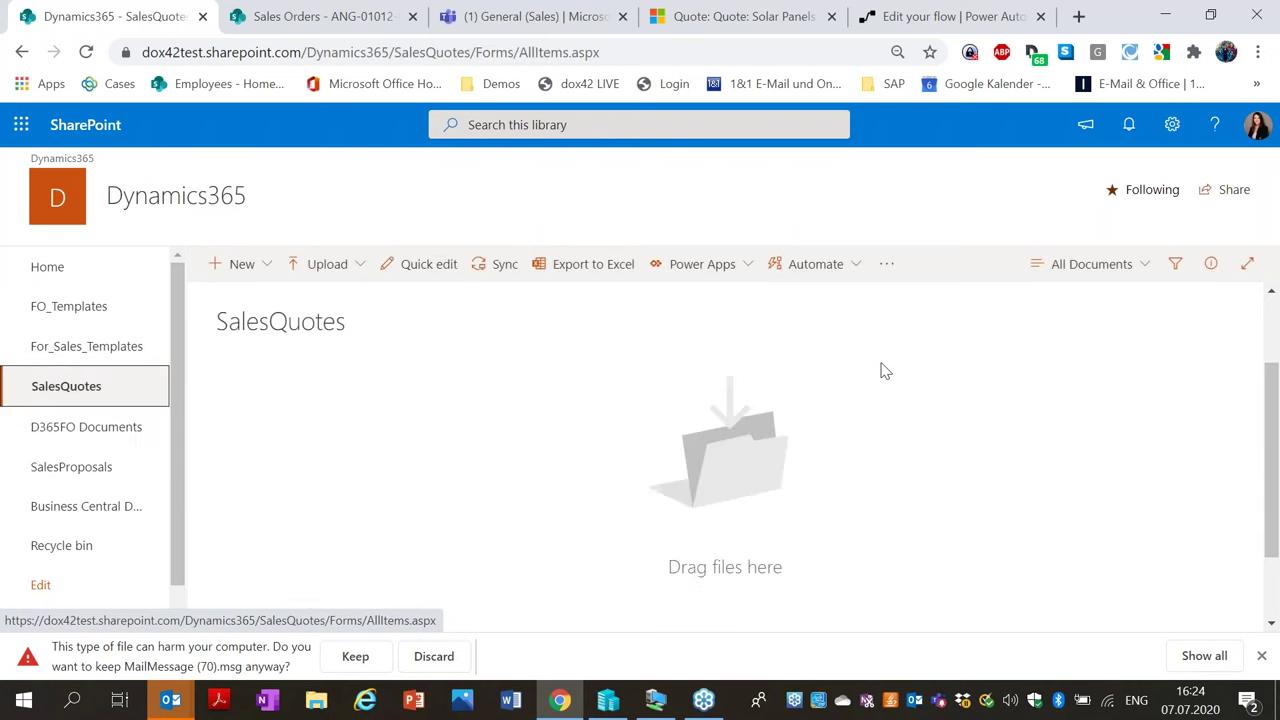
click(356, 662)
click(97, 664)
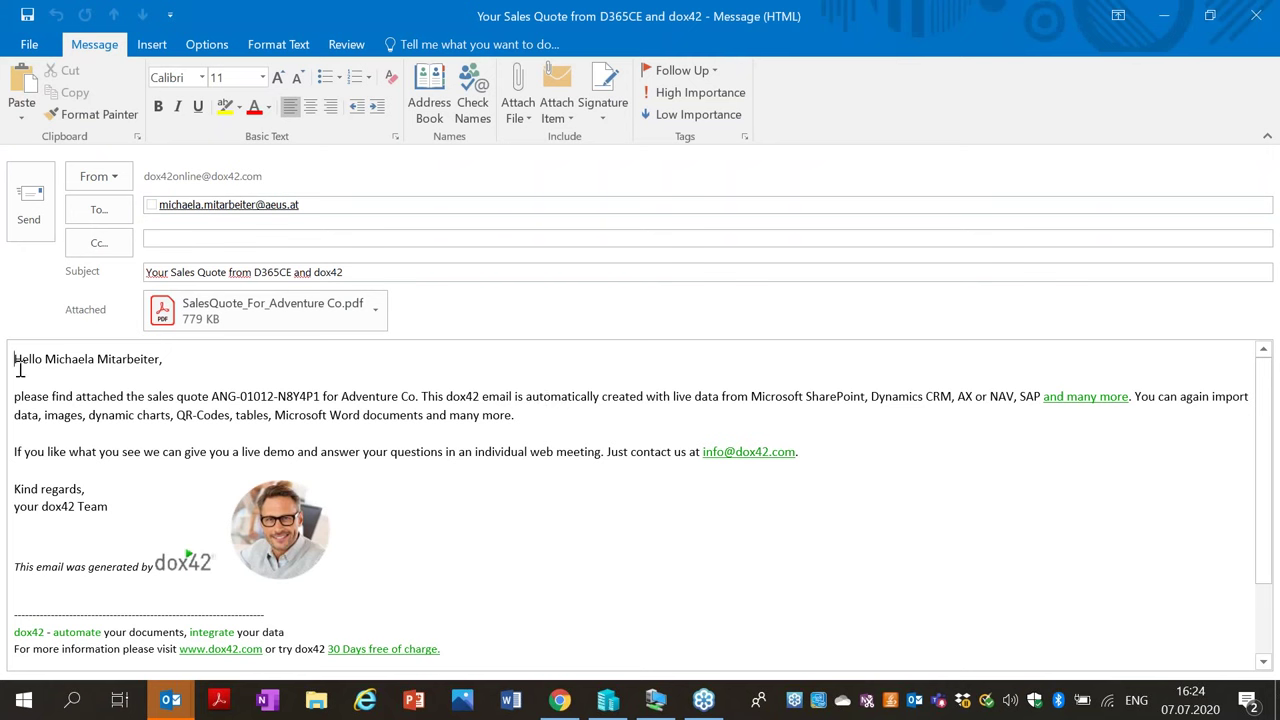
Insert a new line 'You are the best customer!' under the e-mail greeting.
click(122, 379)
key(Return)
text(You are the )
text(best custo)
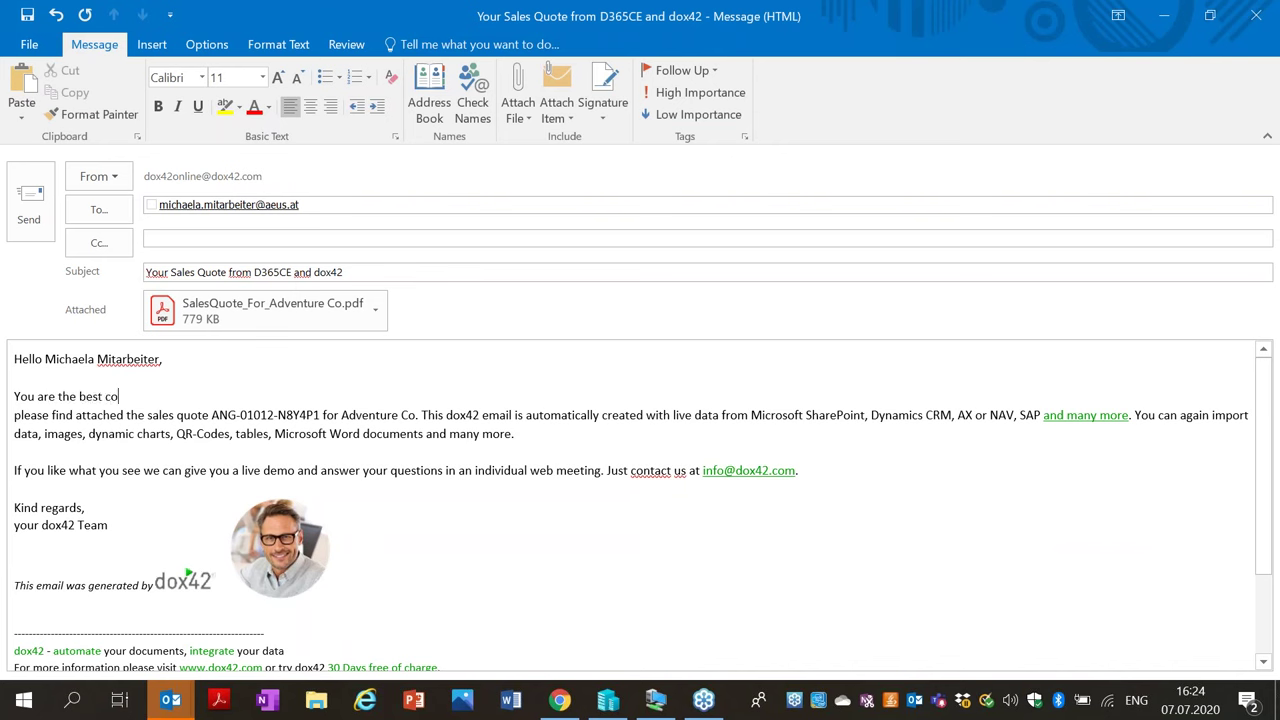
text(mer!)
Open the attached SalesQuote_For_Adventure Co.pdf at 50% zoom and review the sunshine chart page.
click(291, 320)
double_click(291, 320)
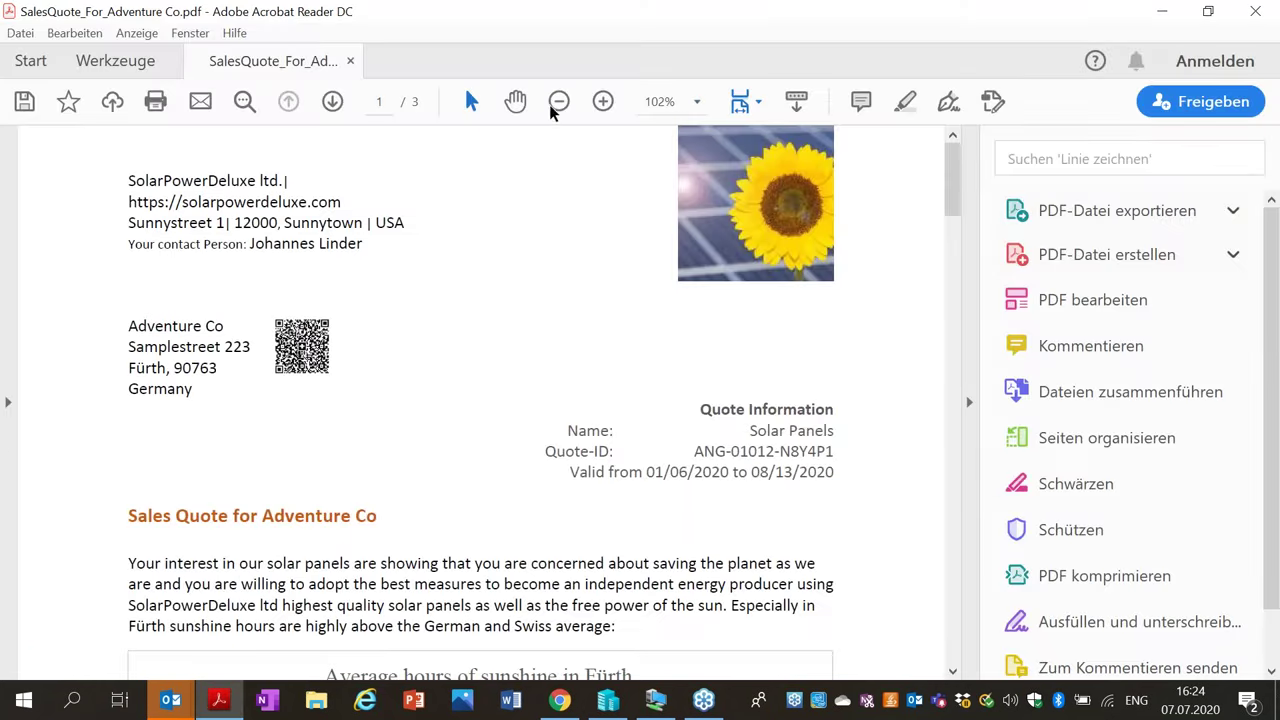
click(558, 101)
click(558, 101)
click(558, 101)
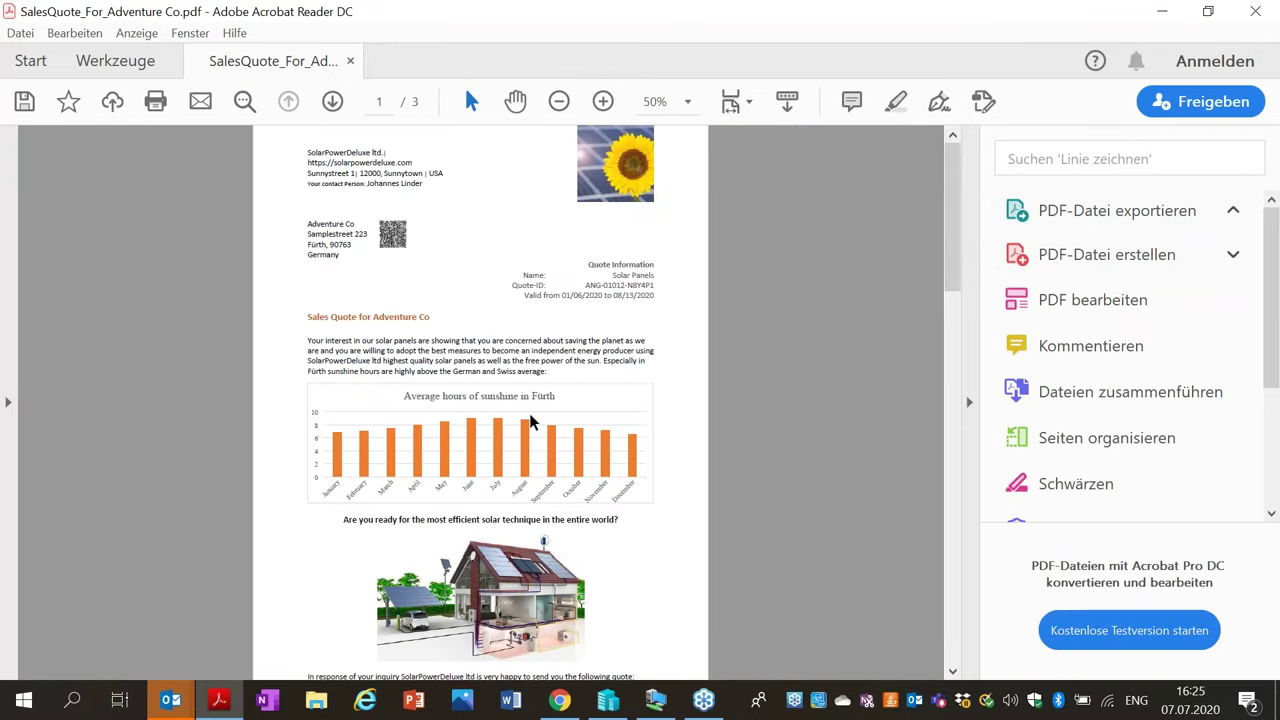
scroll(528, 423, down, 5)
scroll(528, 423, up, 3)
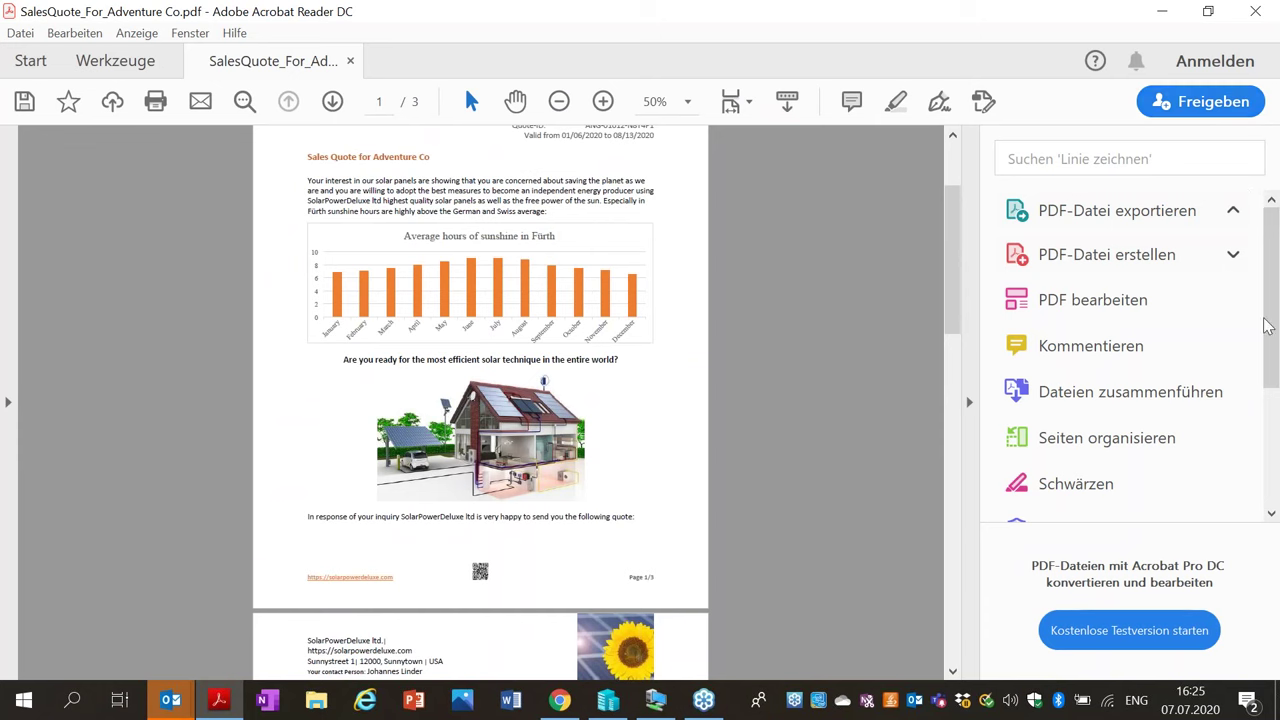
Minimize Acrobat Reader and return to SharePoint in Chrome.
click(806, 611)
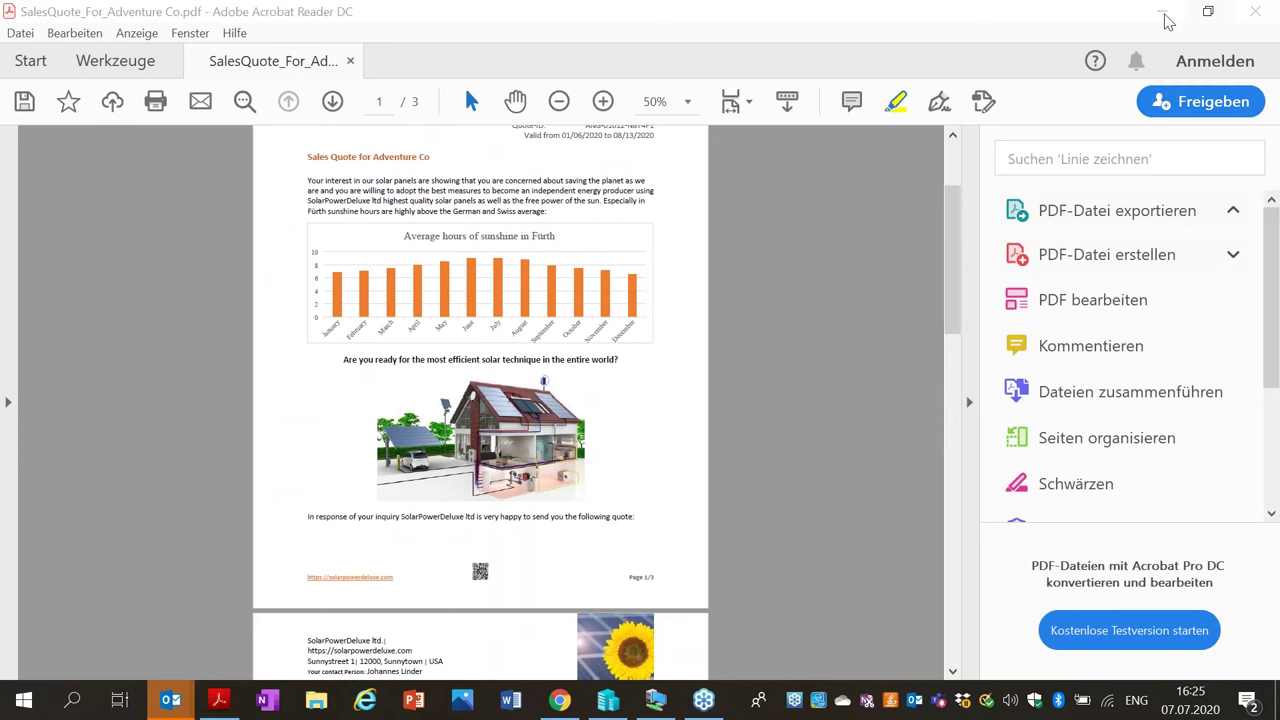
click(1162, 12)
click(559, 700)
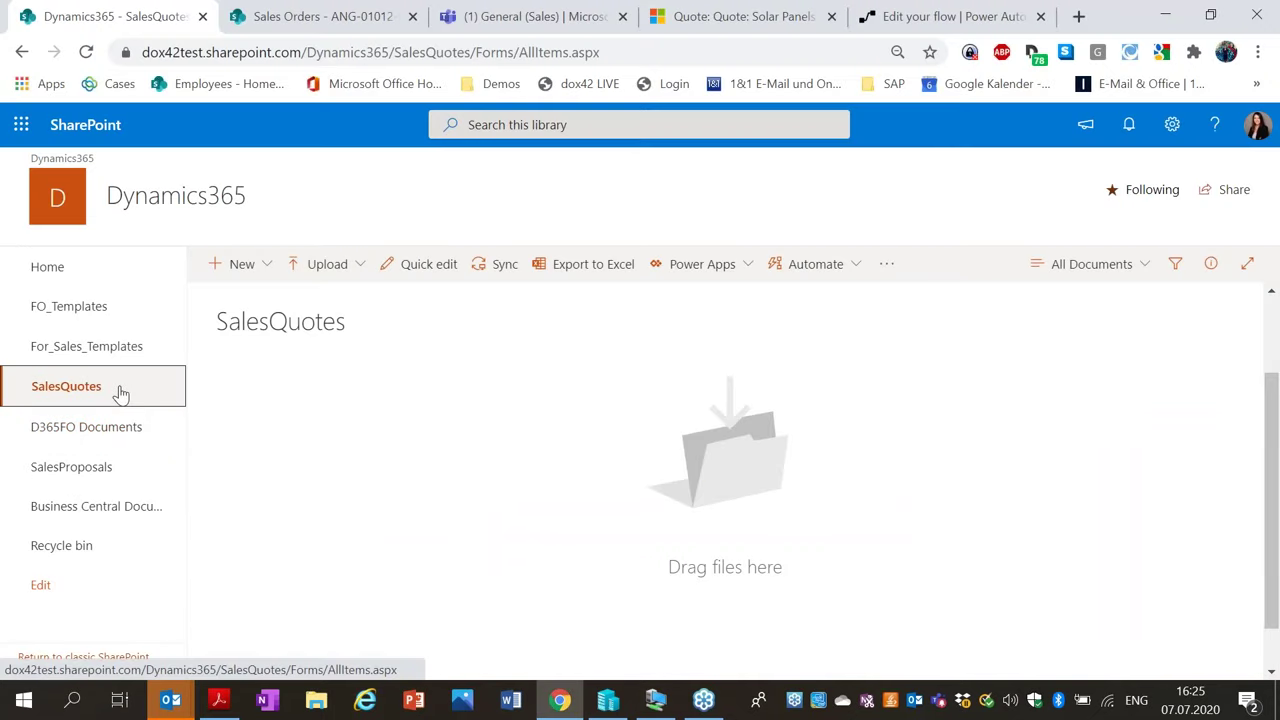
Reload the SalesQuotes library so the newly stored quote file appears.
click(145, 393)
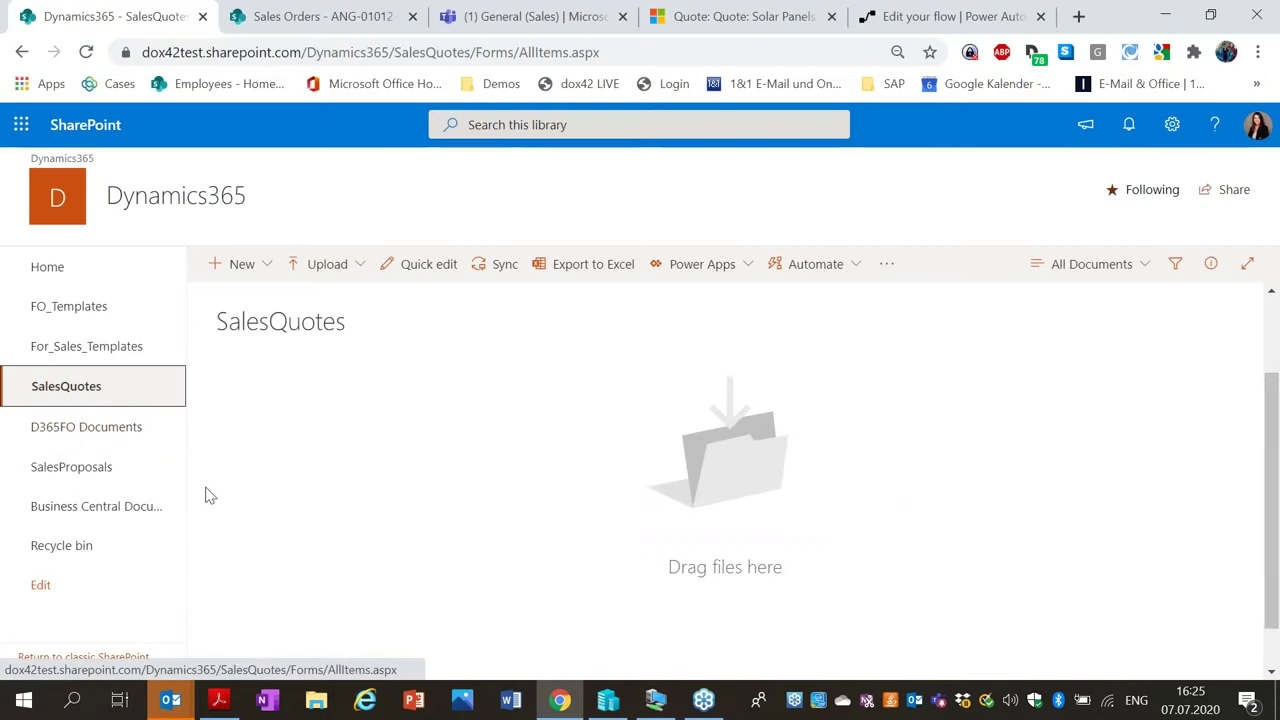
click(285, 54)
key(Return)
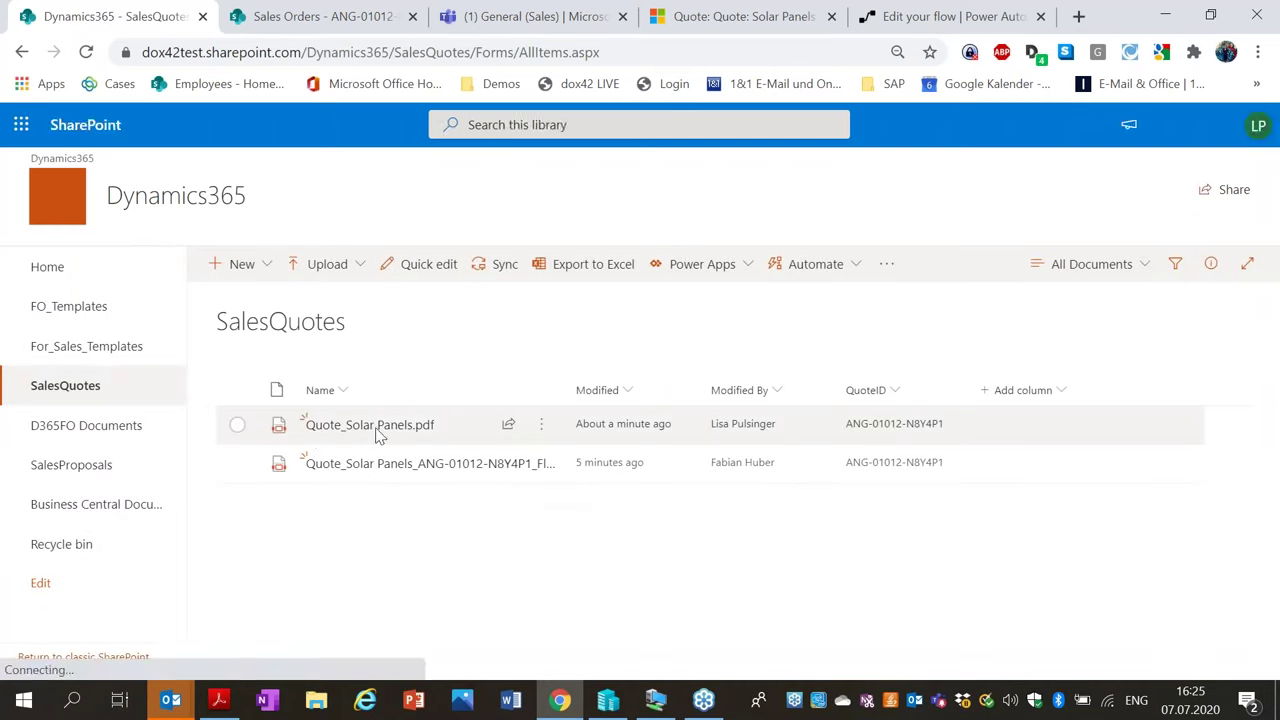
Preview the new Quote_Solar Panels.pdf and close the preview.
mouse_move(603, 426)
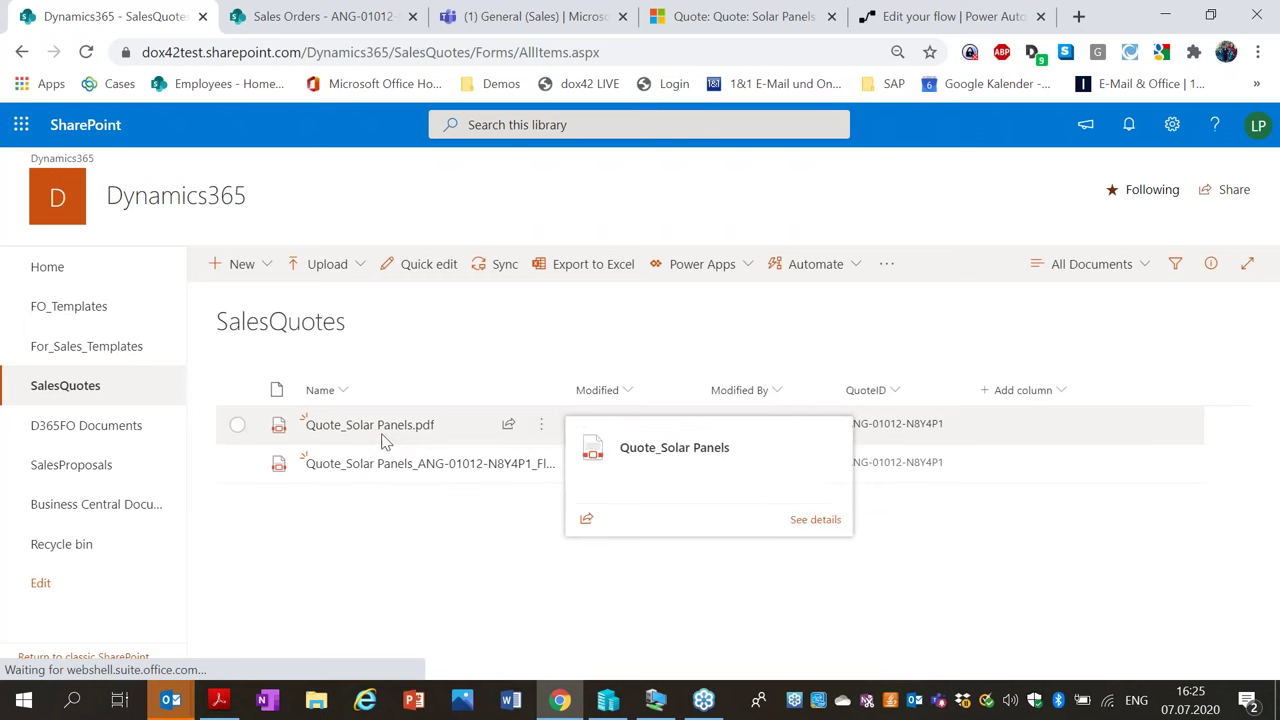
click(410, 426)
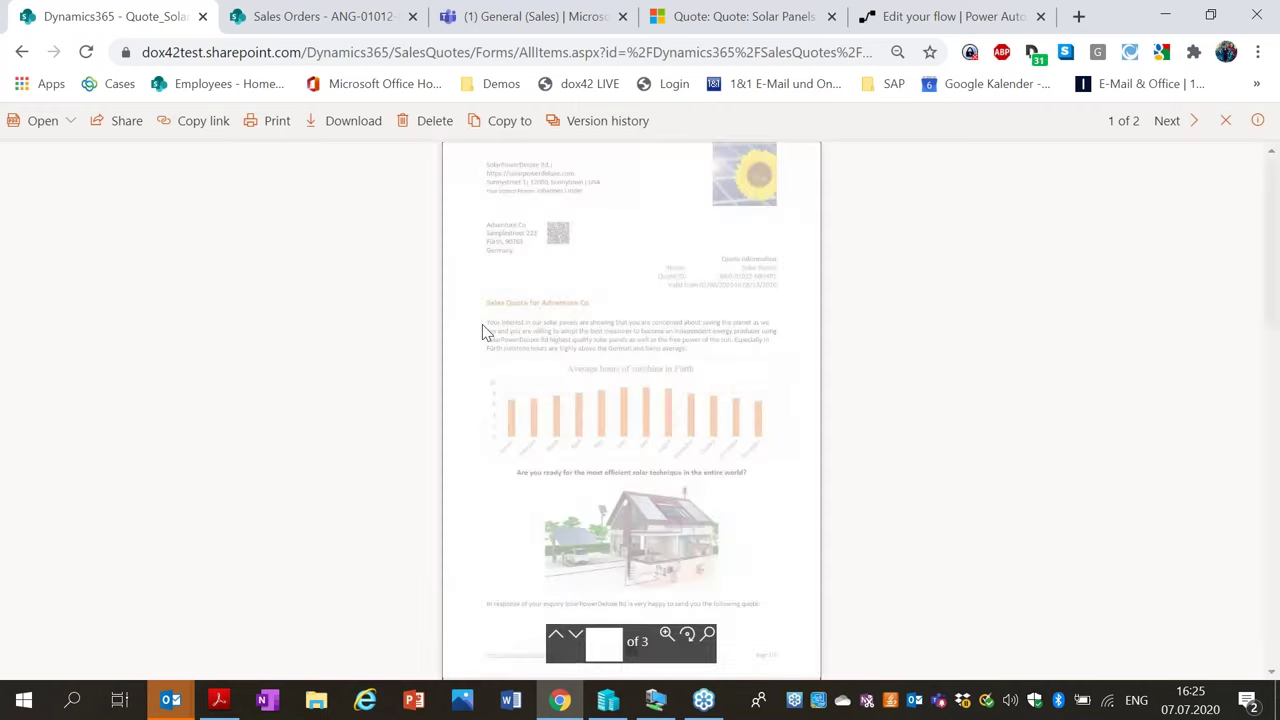
scroll(604, 282, down, 5)
scroll(652, 317, up, 5)
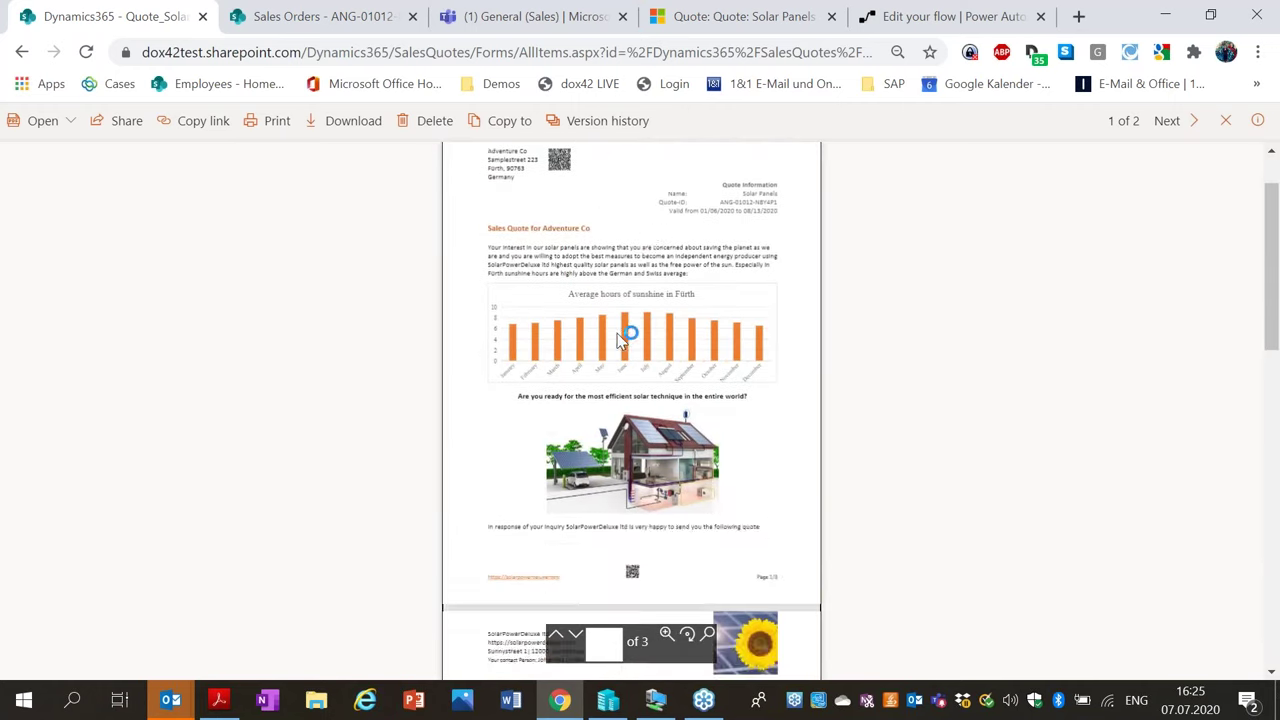
click(1221, 127)
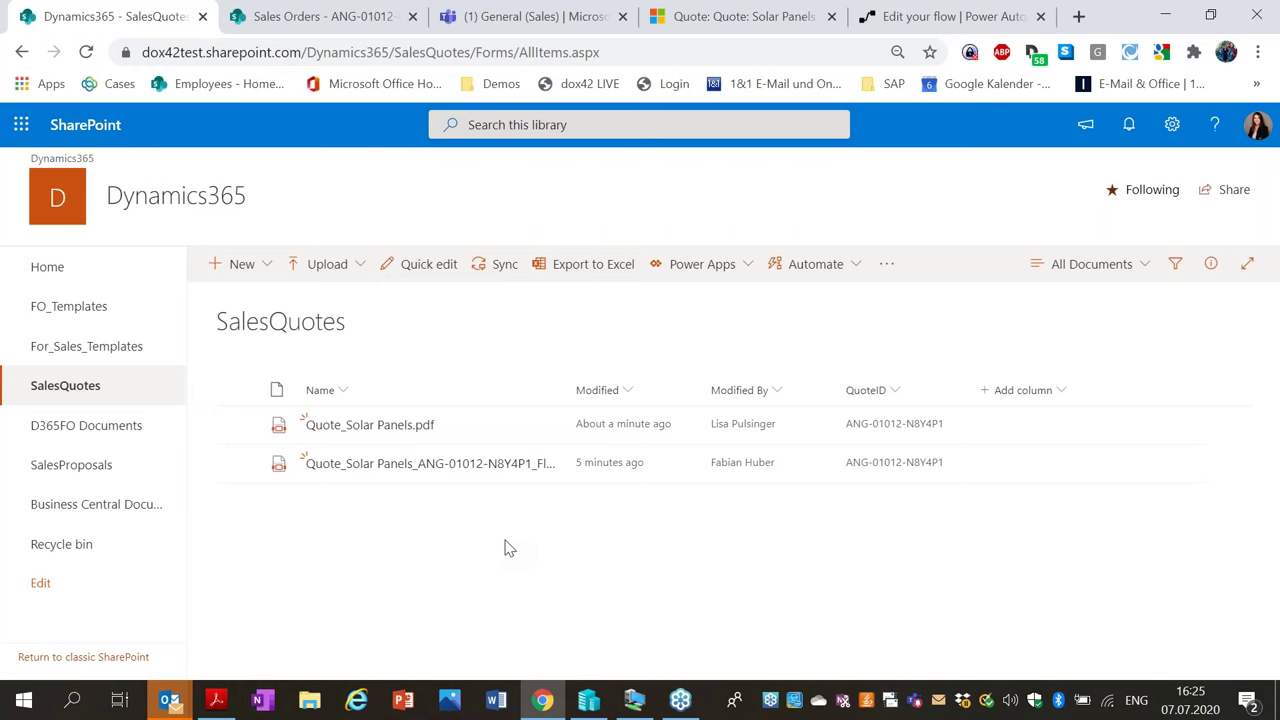
Preview the older Solar Panels quote PDF, then return to the SalesQuotes list.
click(443, 470)
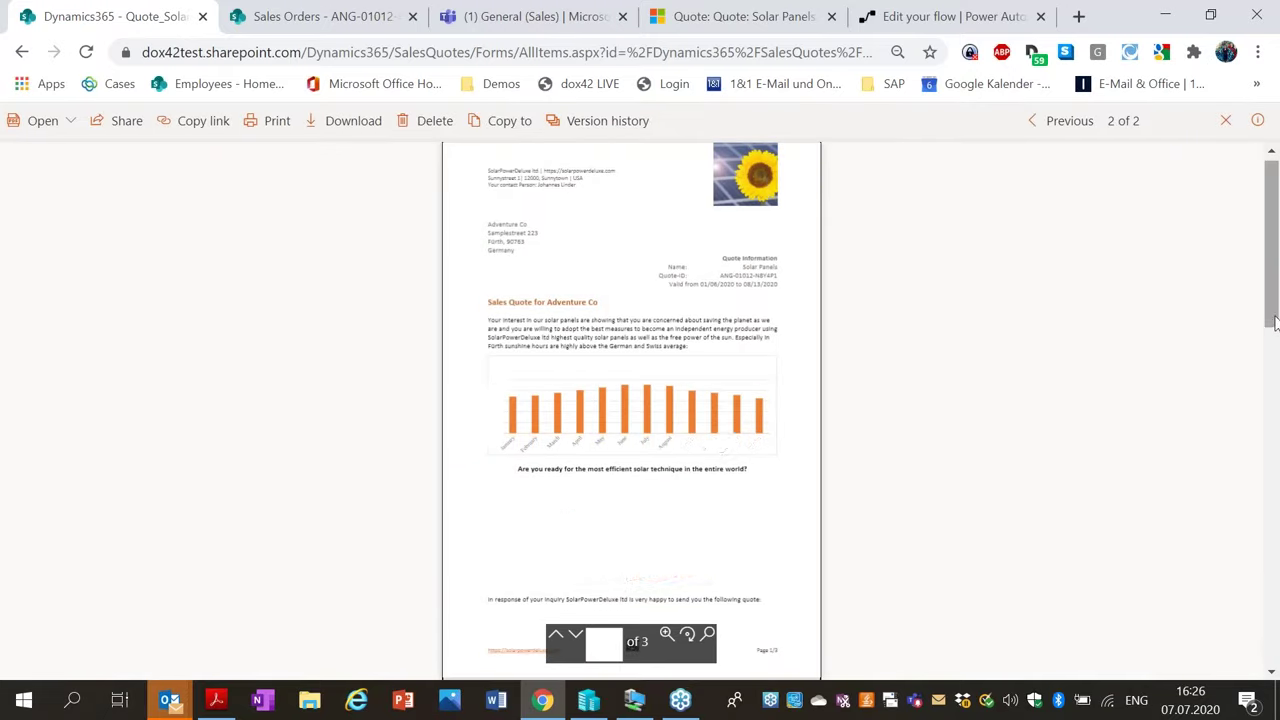
scroll(1275, 390, down, 3)
scroll(1275, 390, down, 6)
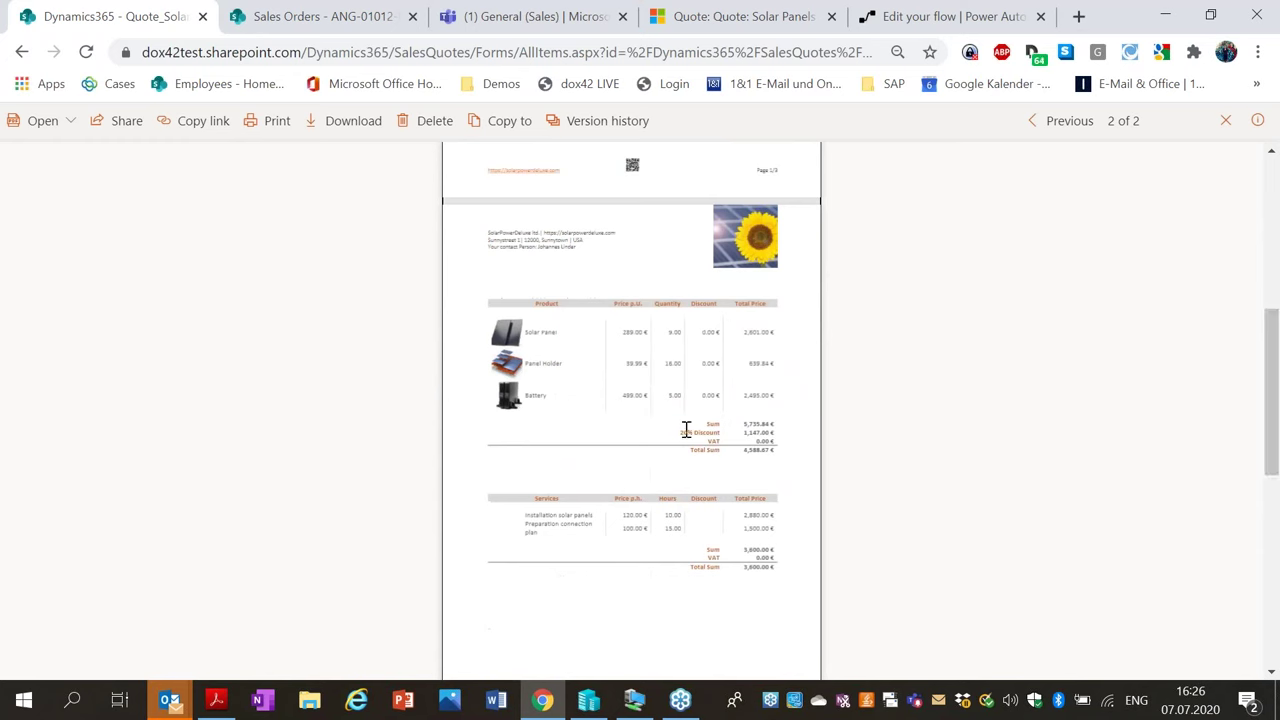
click(22, 53)
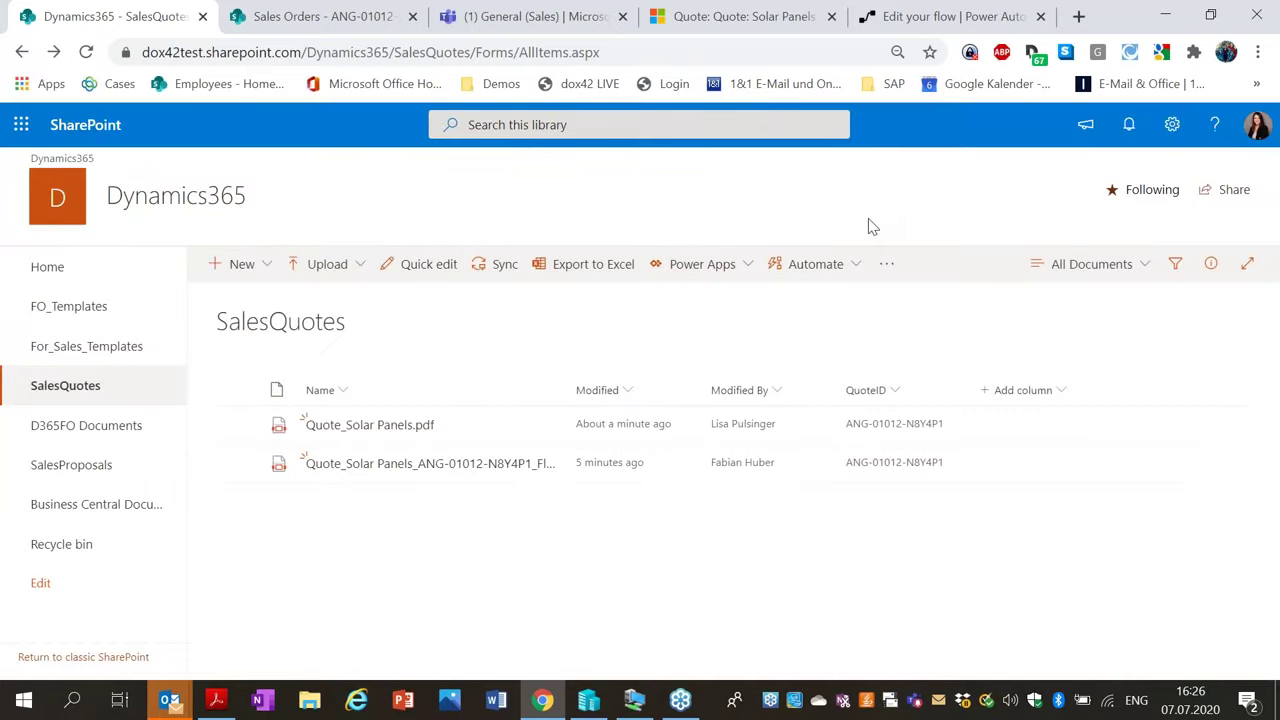
click(928, 17)
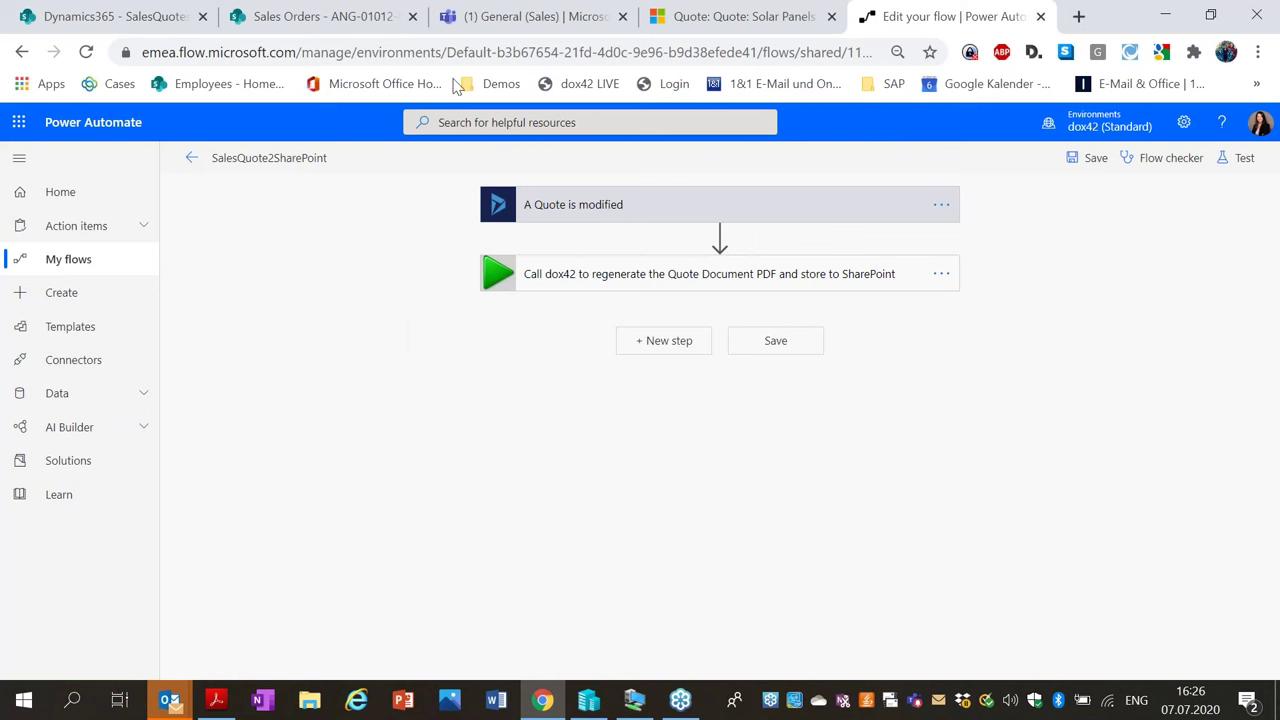
Glance at the Solar Panels quote and Sales Orders tabs, then return to SalesQuotes.
click(705, 17)
click(330, 16)
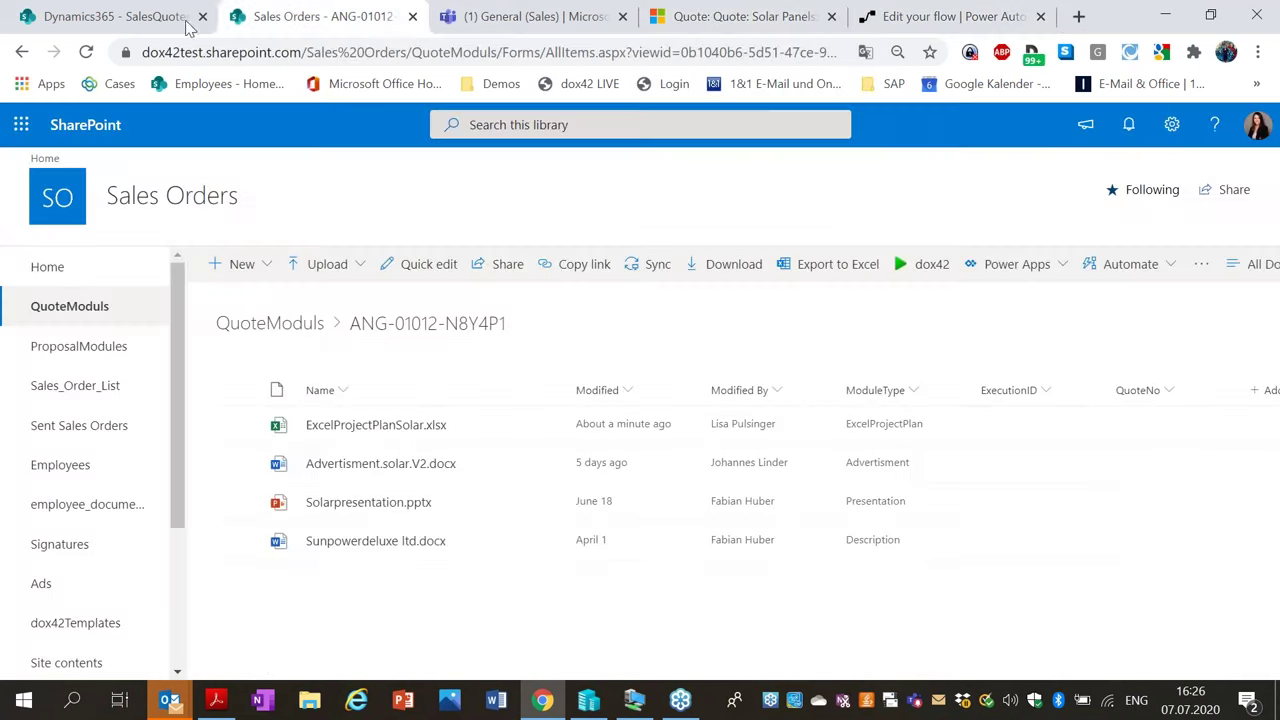
click(160, 16)
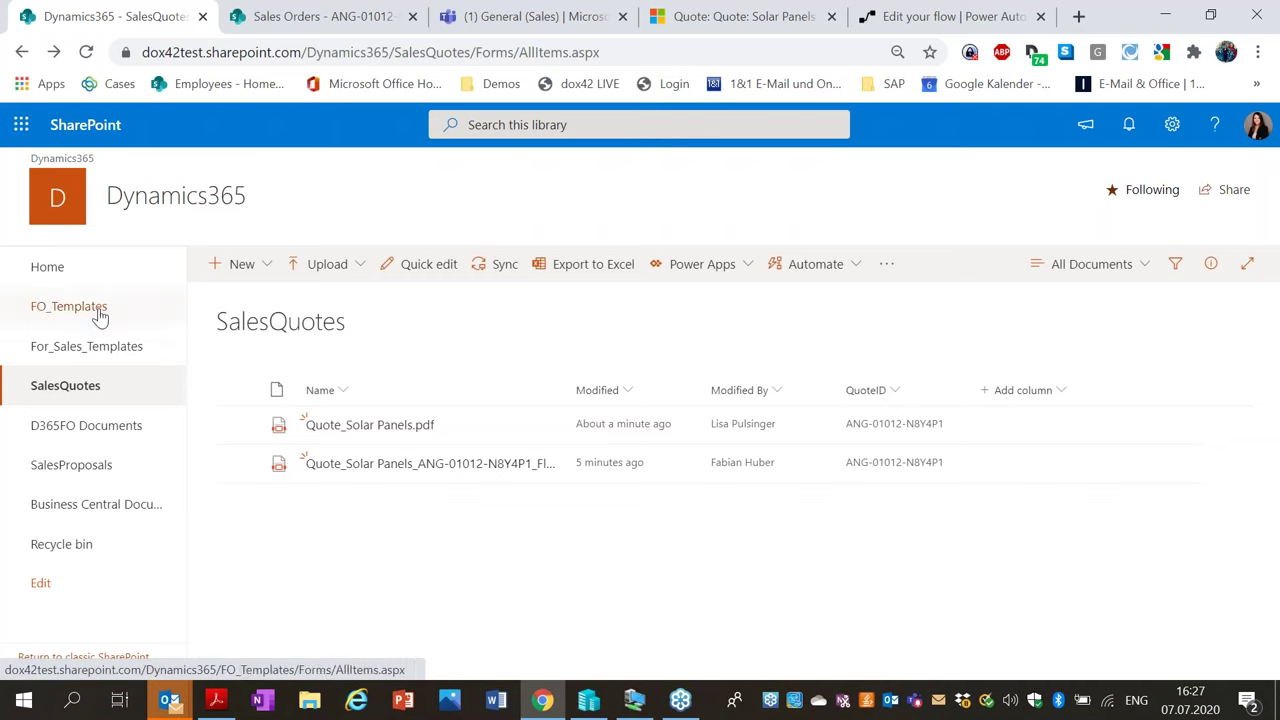
Go to the For_Sales_Templates library and bring up the actions for Sales_Quote.docx.
click(52, 346)
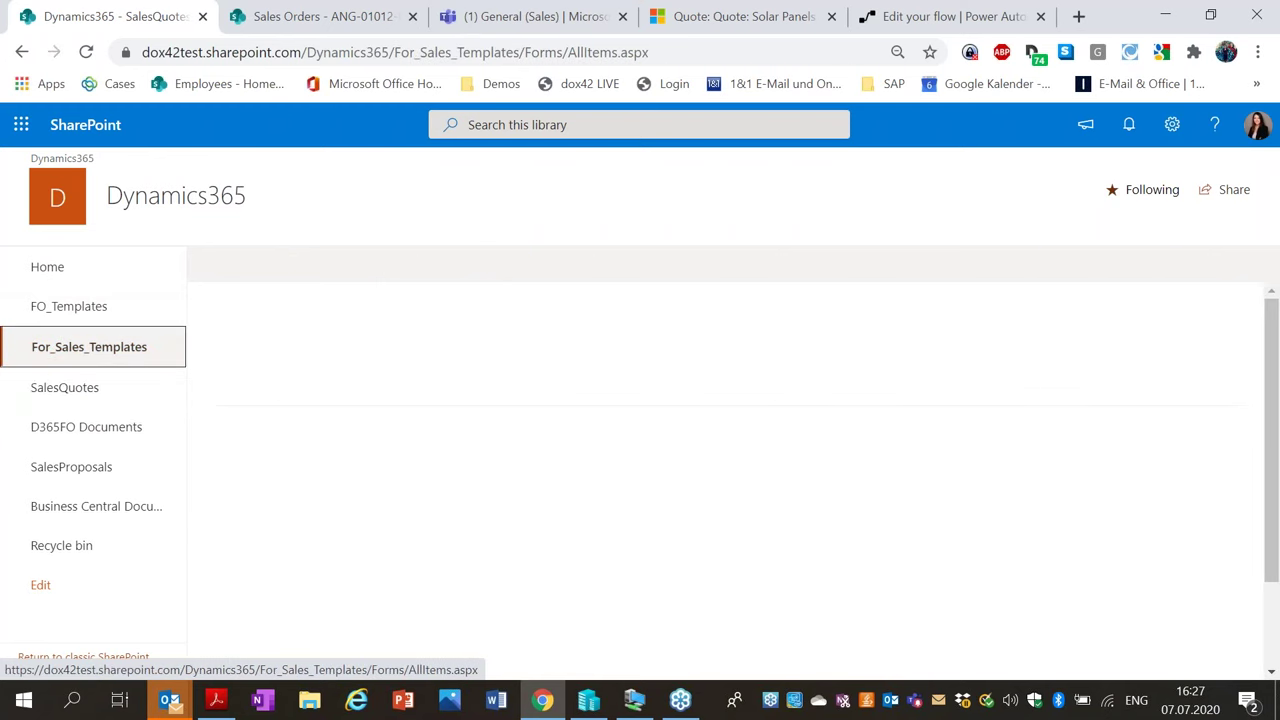
mouse_move(344, 502)
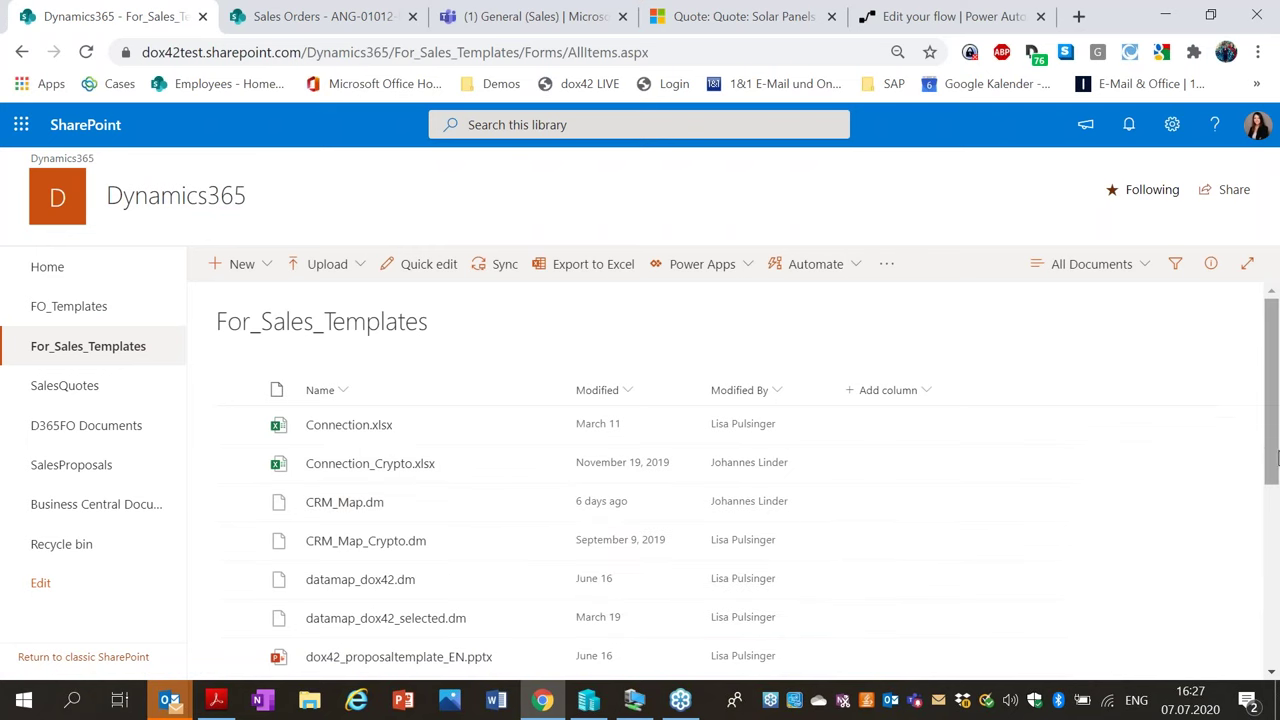
drag(1270, 410, 1270, 598)
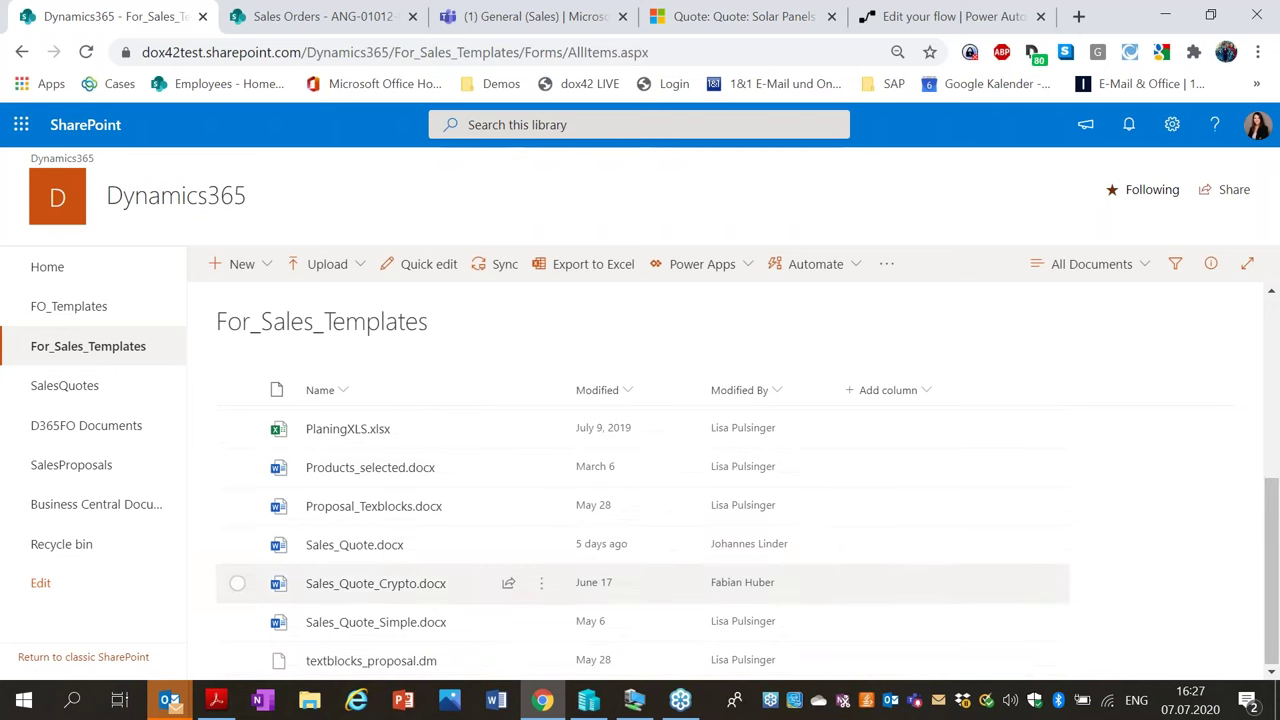
mouse_move(355, 545)
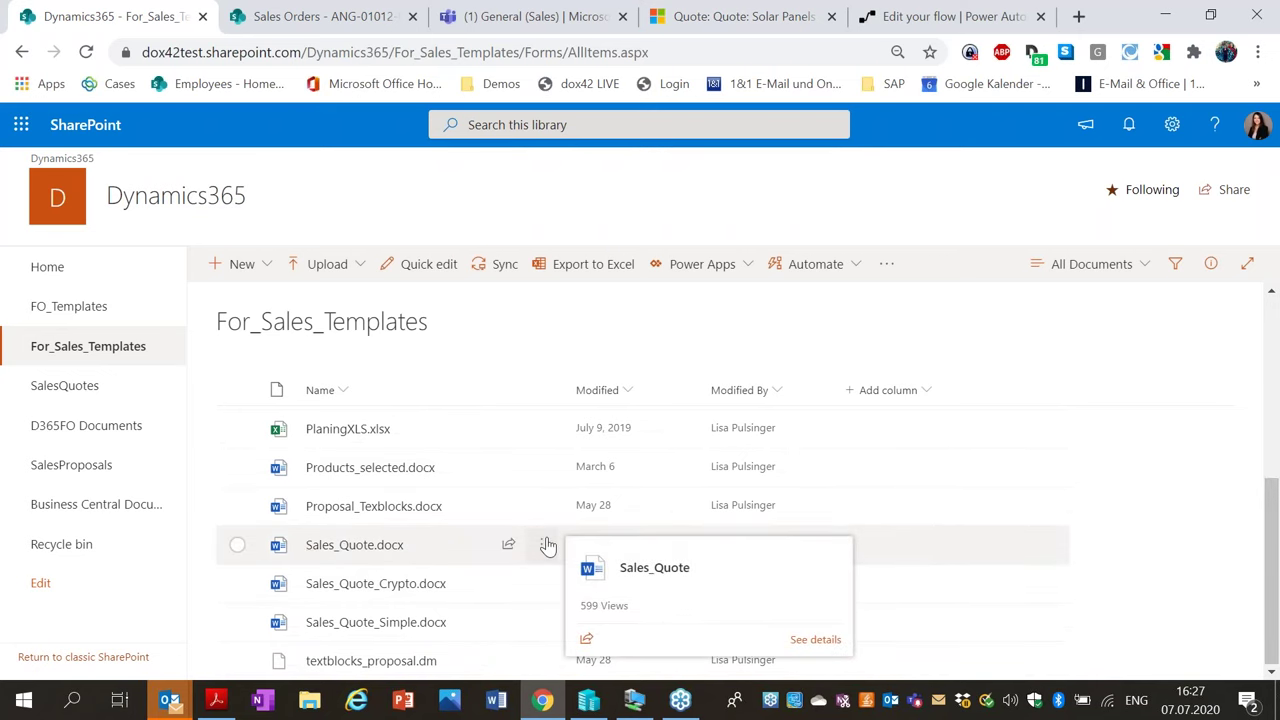
click(543, 545)
Open Sales_Quote.docx in the desktop Word app, confirming the browser launch prompts.
mouse_move(632, 234)
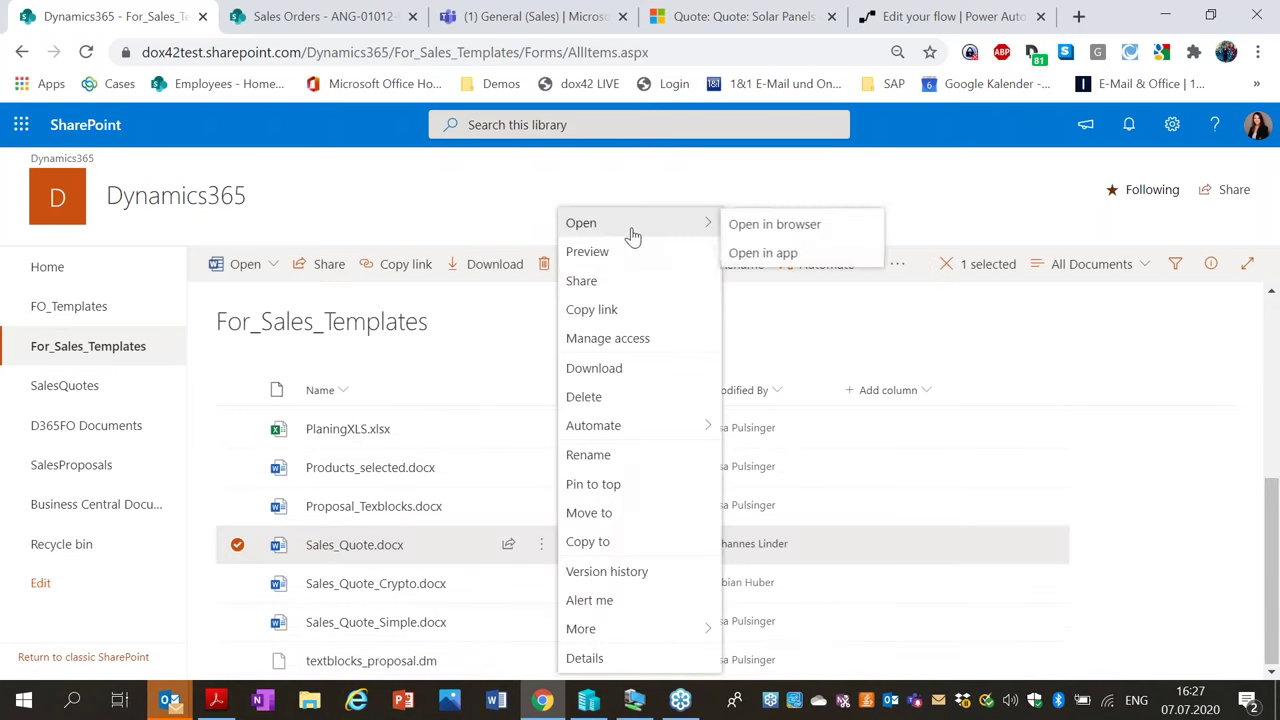
click(757, 252)
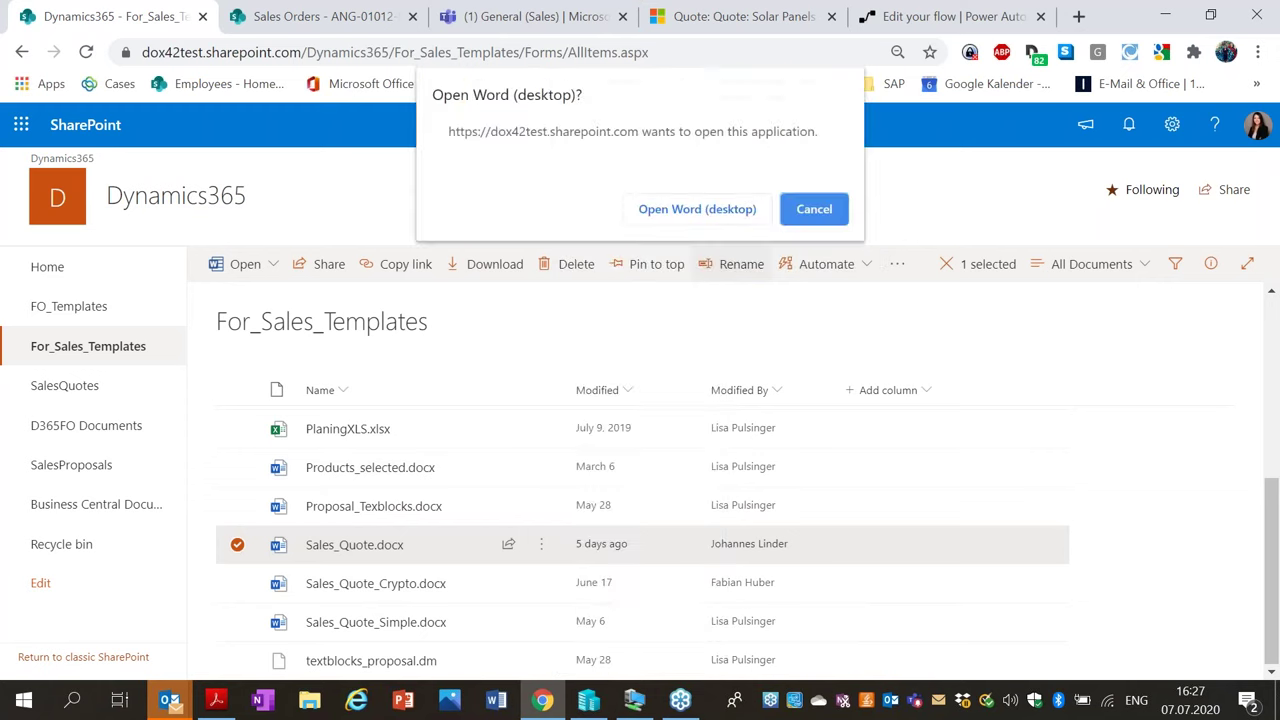
click(714, 219)
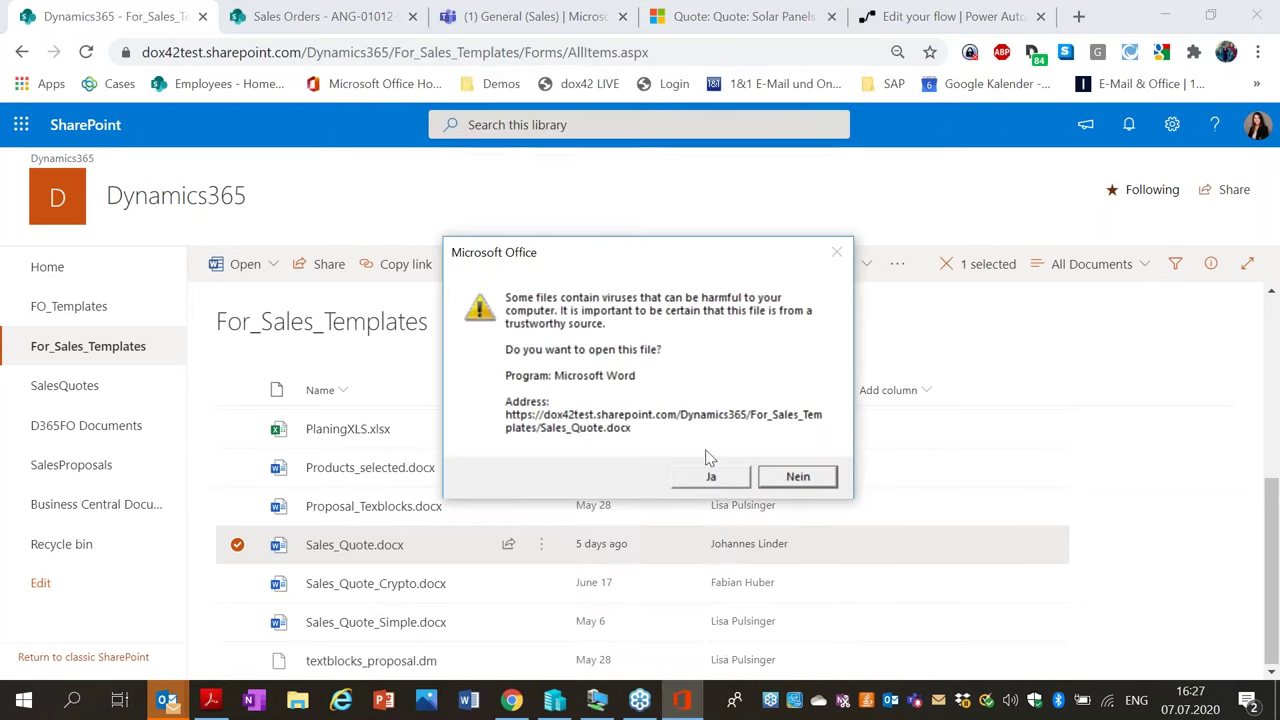
click(711, 476)
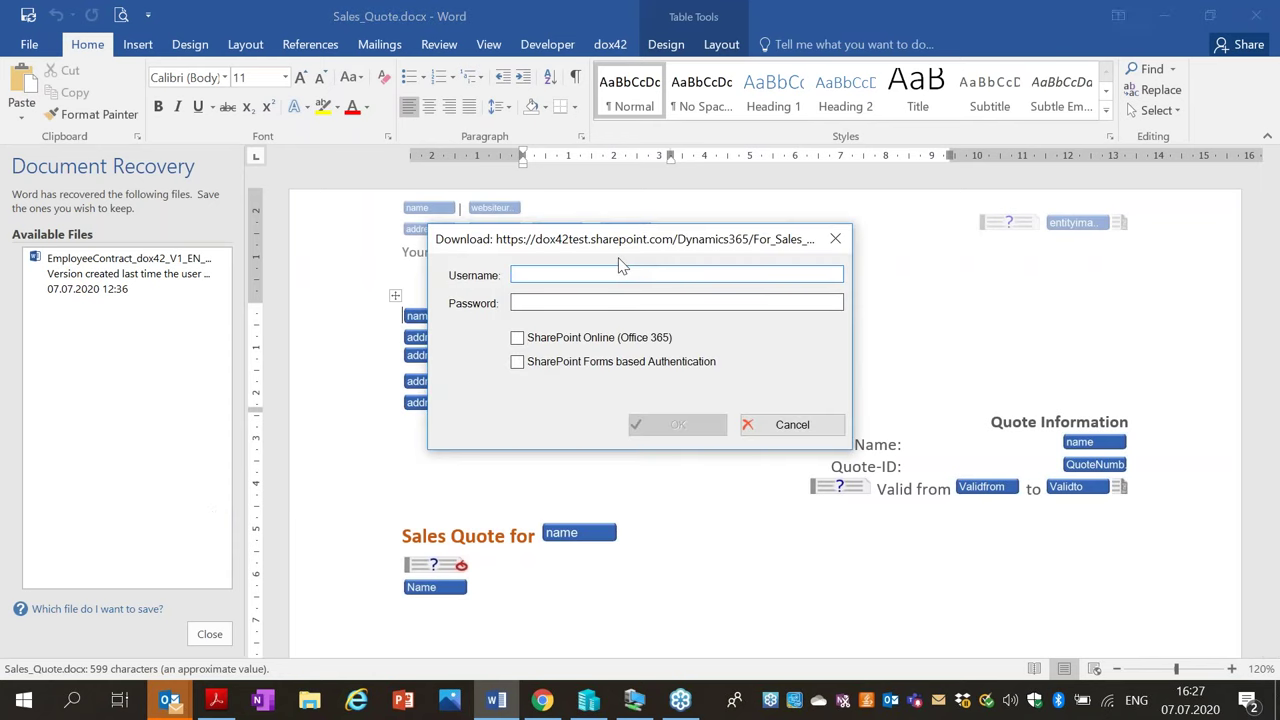
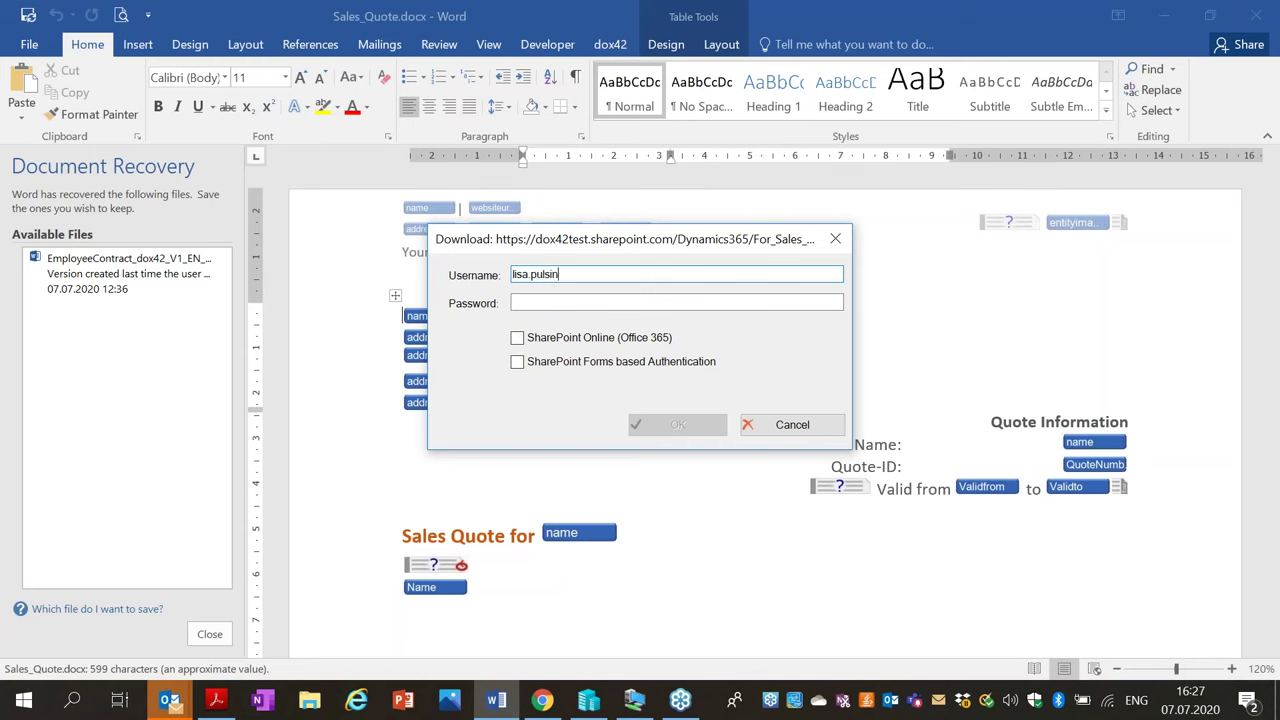
Sign in to SharePoint Online with the user's e-mail address and password.
key(Tab)
text(*)
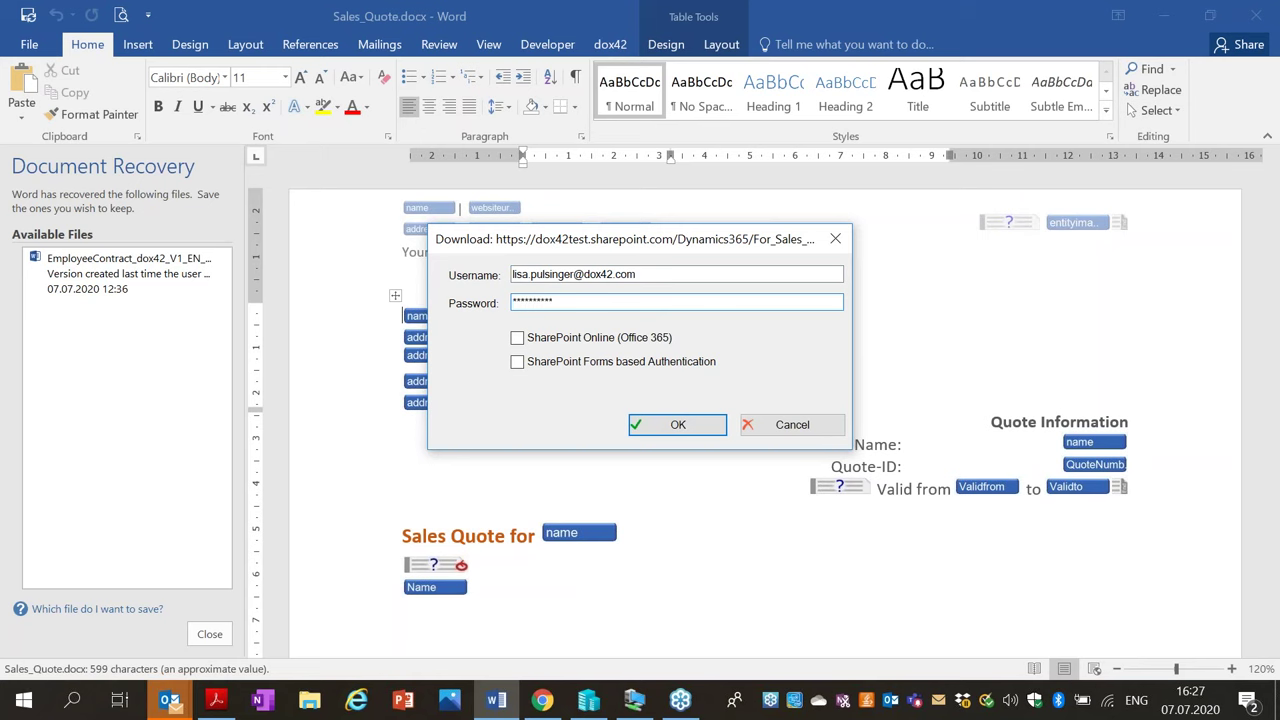
click(610, 340)
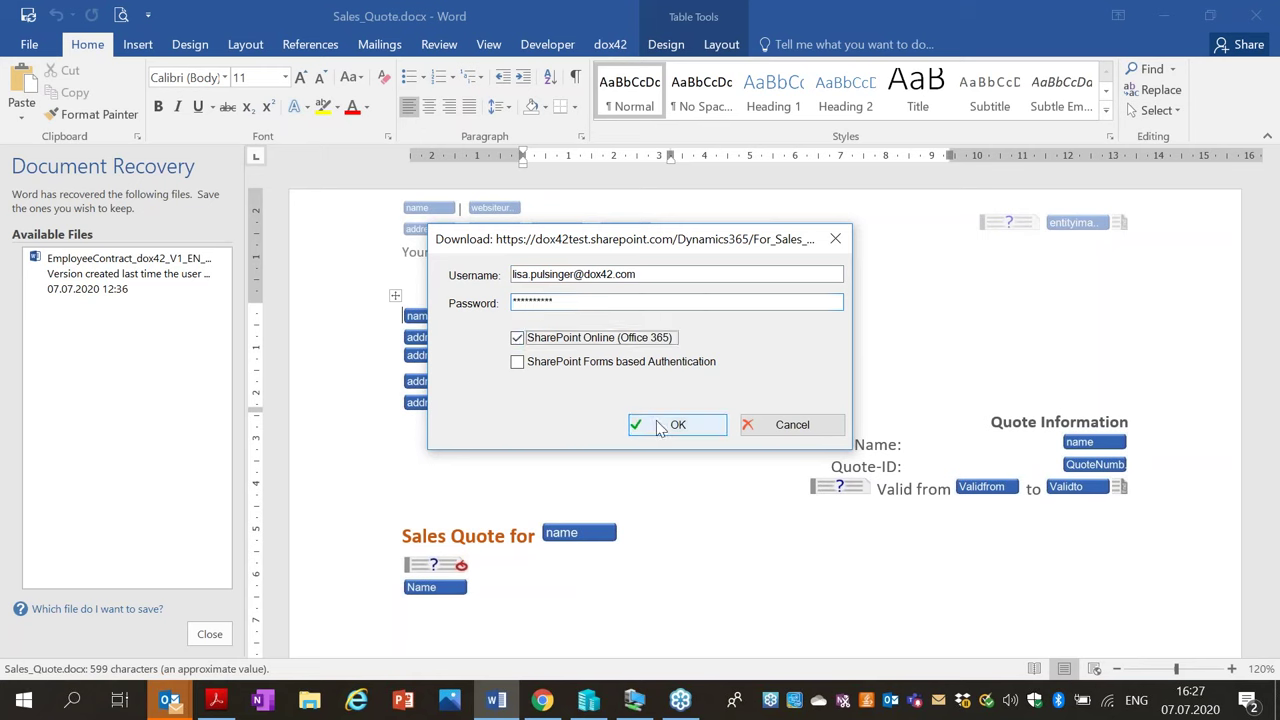
click(660, 428)
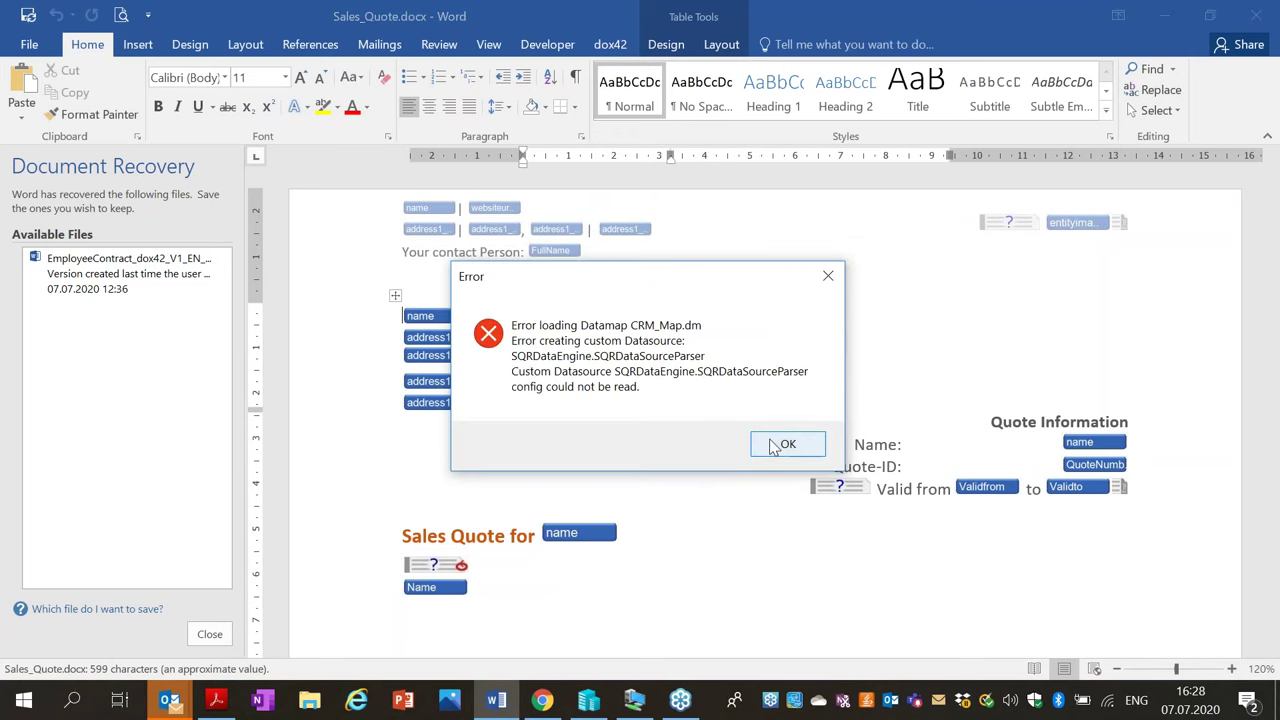
Dismiss the data map loading error, close Document Recovery and quit Word.
click(786, 444)
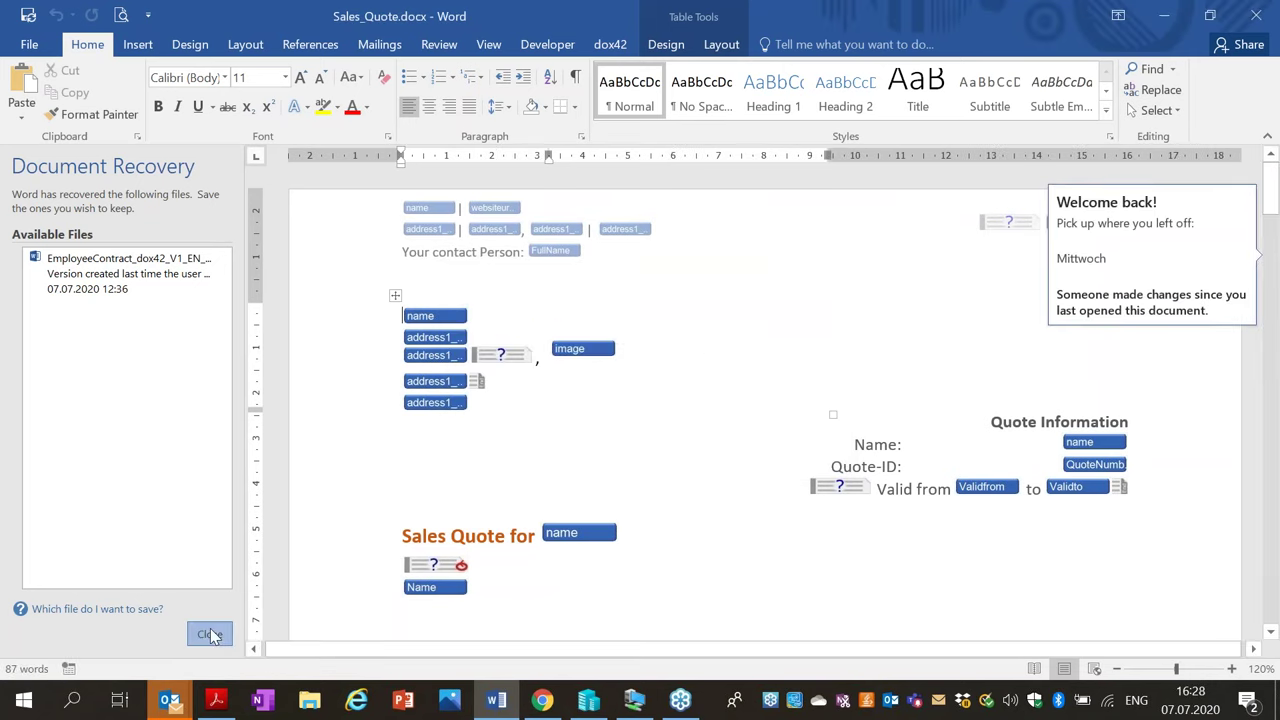
click(209, 633)
click(1256, 17)
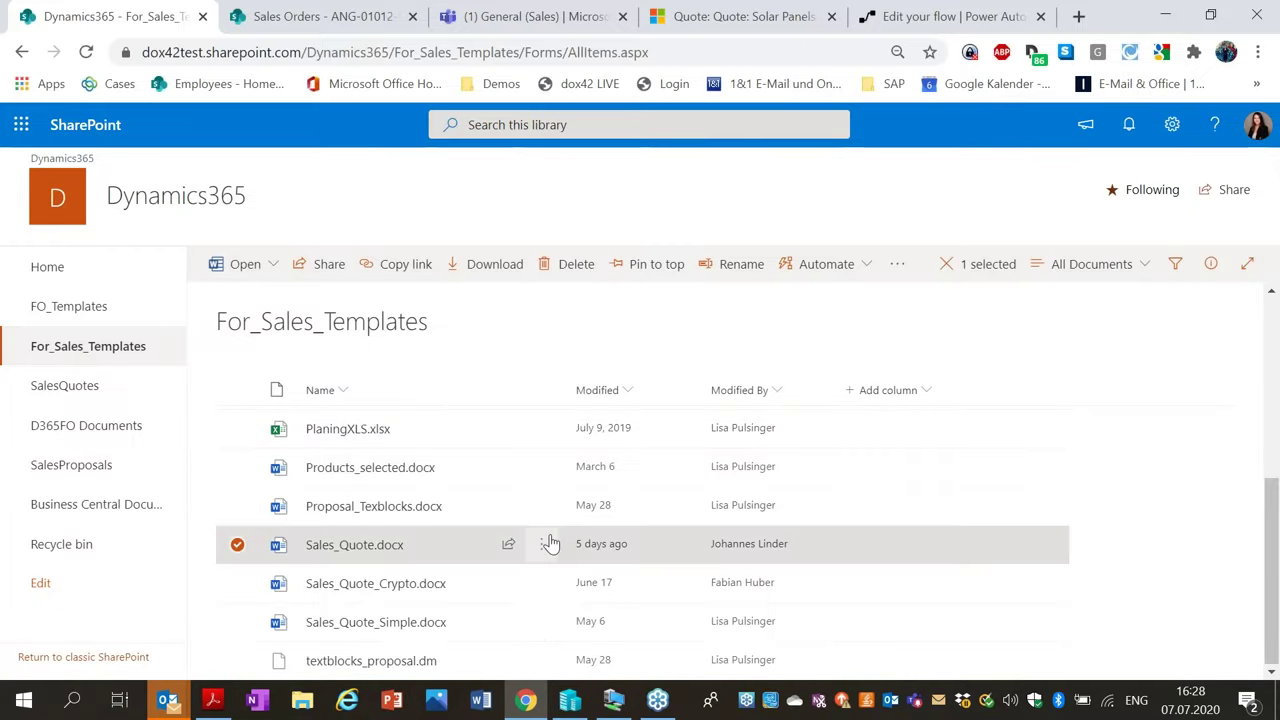
Reopen Sales_Quote.docx from SharePoint in desktop Word and confirm the launch.
click(541, 544)
mouse_move(651, 223)
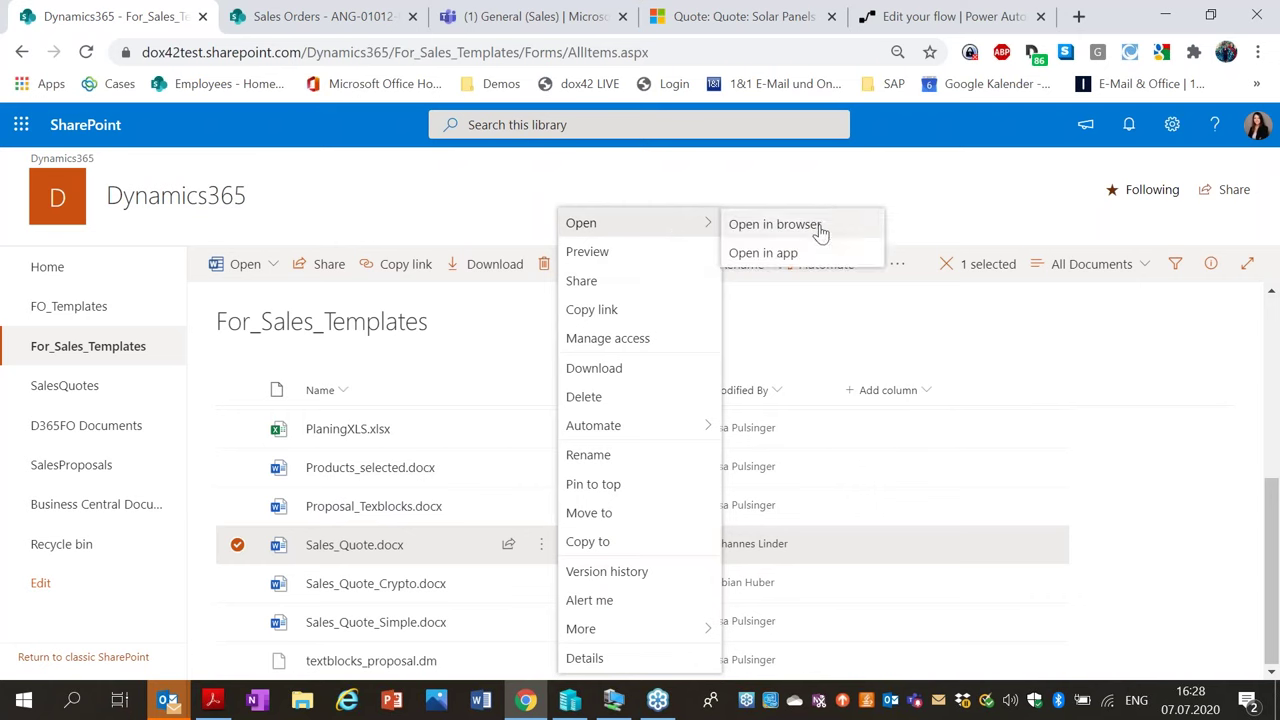
click(815, 255)
click(749, 211)
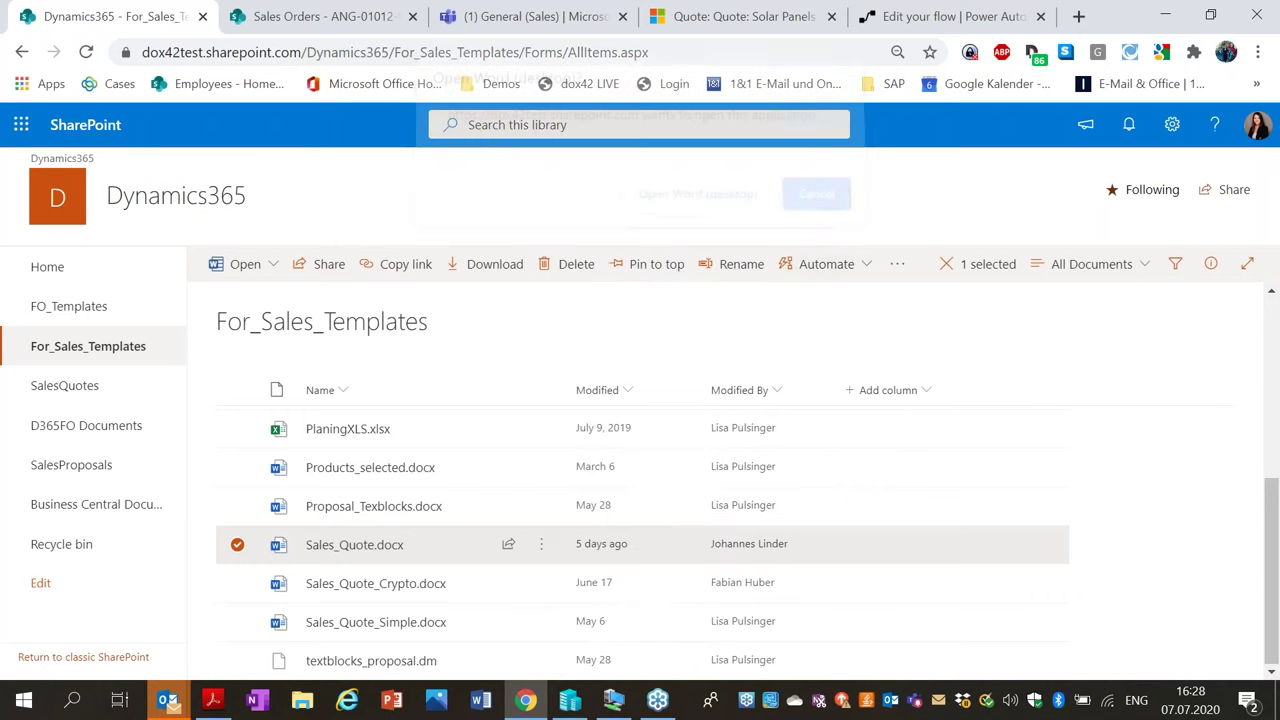
click(694, 477)
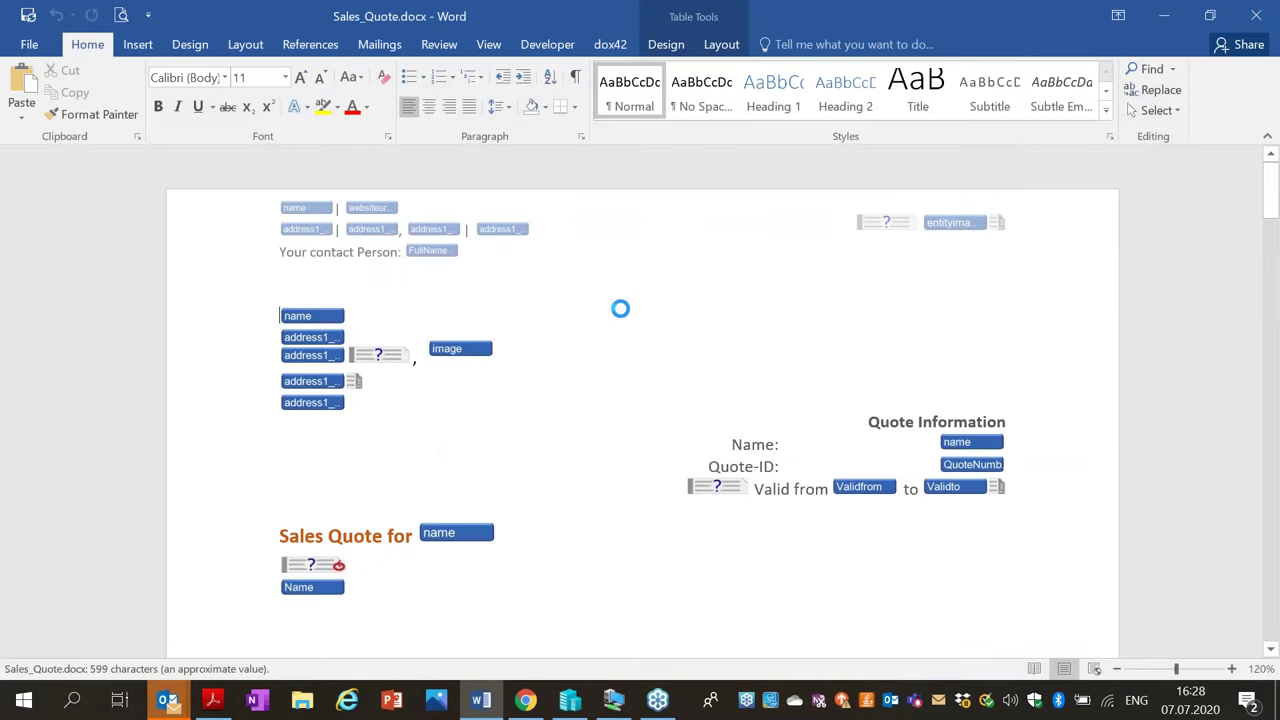
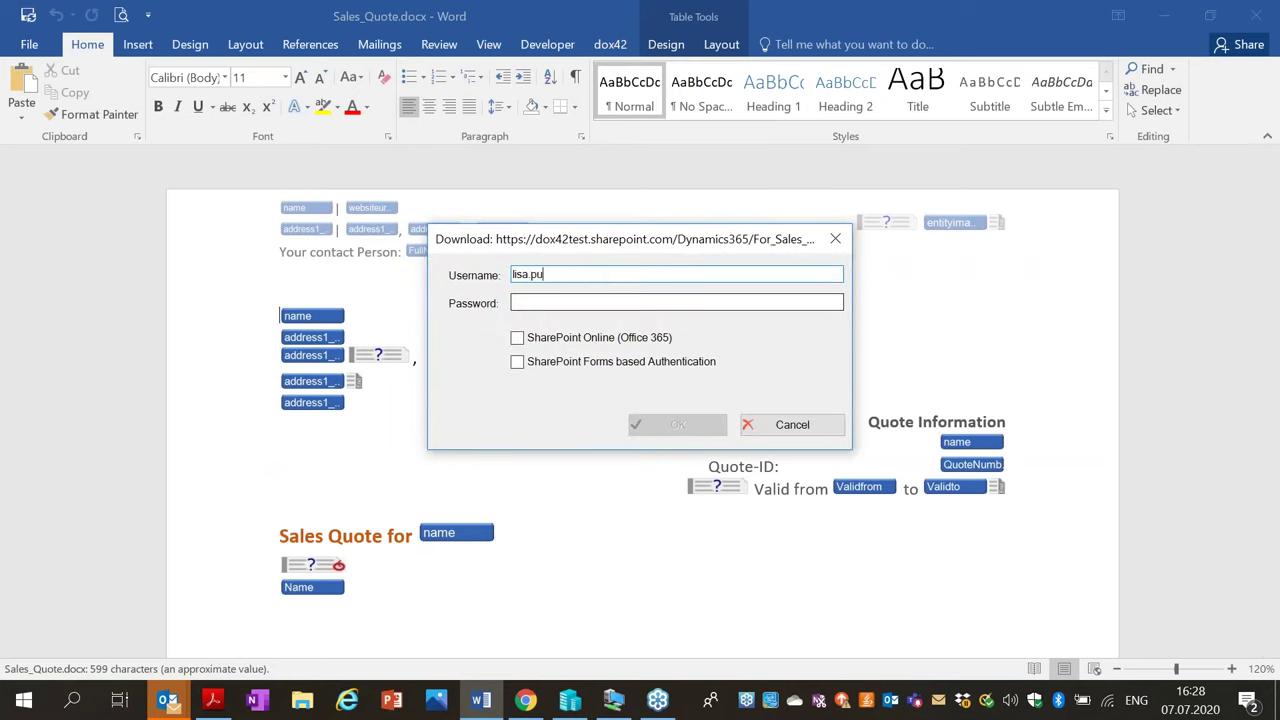
Sign in to SharePoint Online with the user's e-mail address and password.
key(Tab)
text(**)
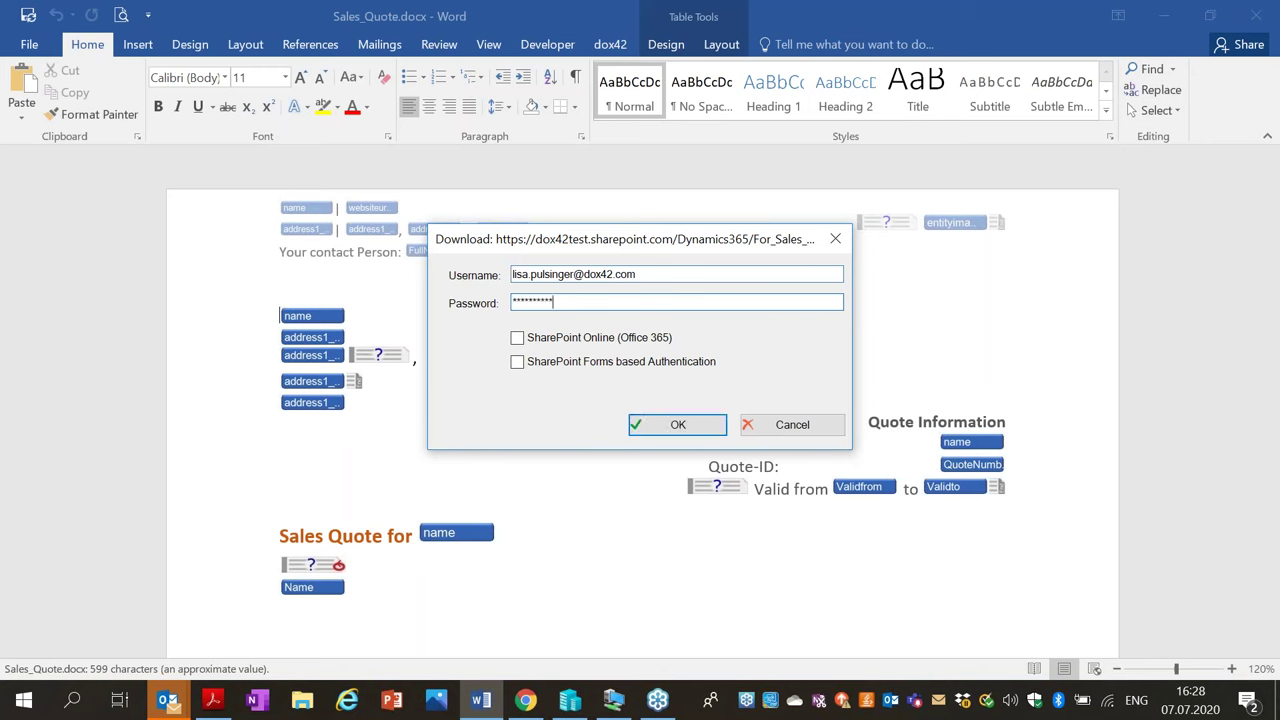
text(********)
click(604, 340)
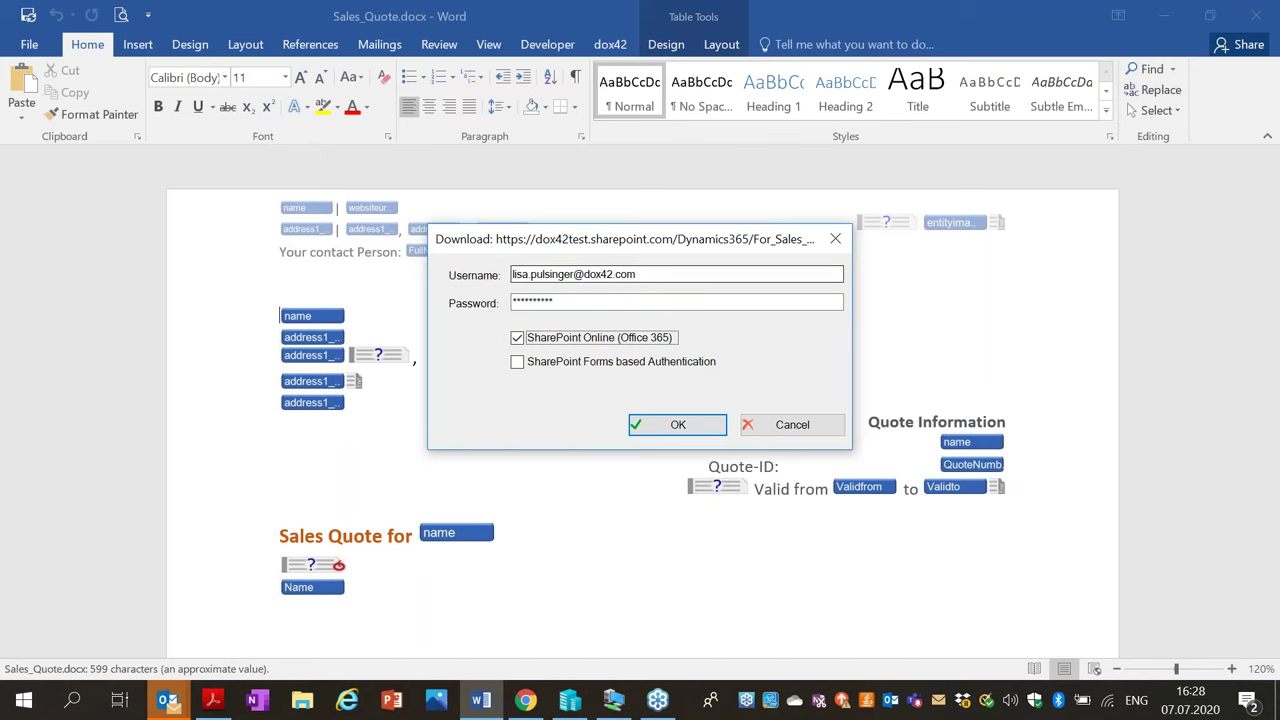
click(661, 428)
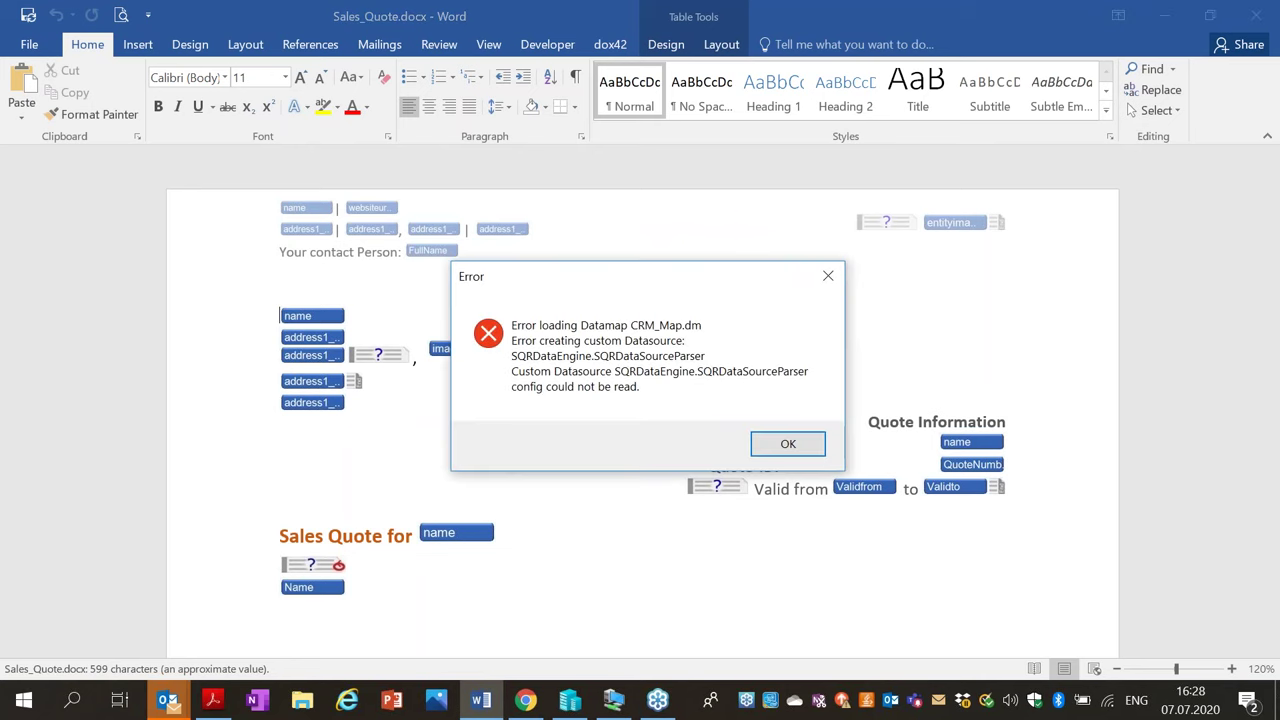
Dismiss the data map error and delete the image field beside the address lines.
click(789, 445)
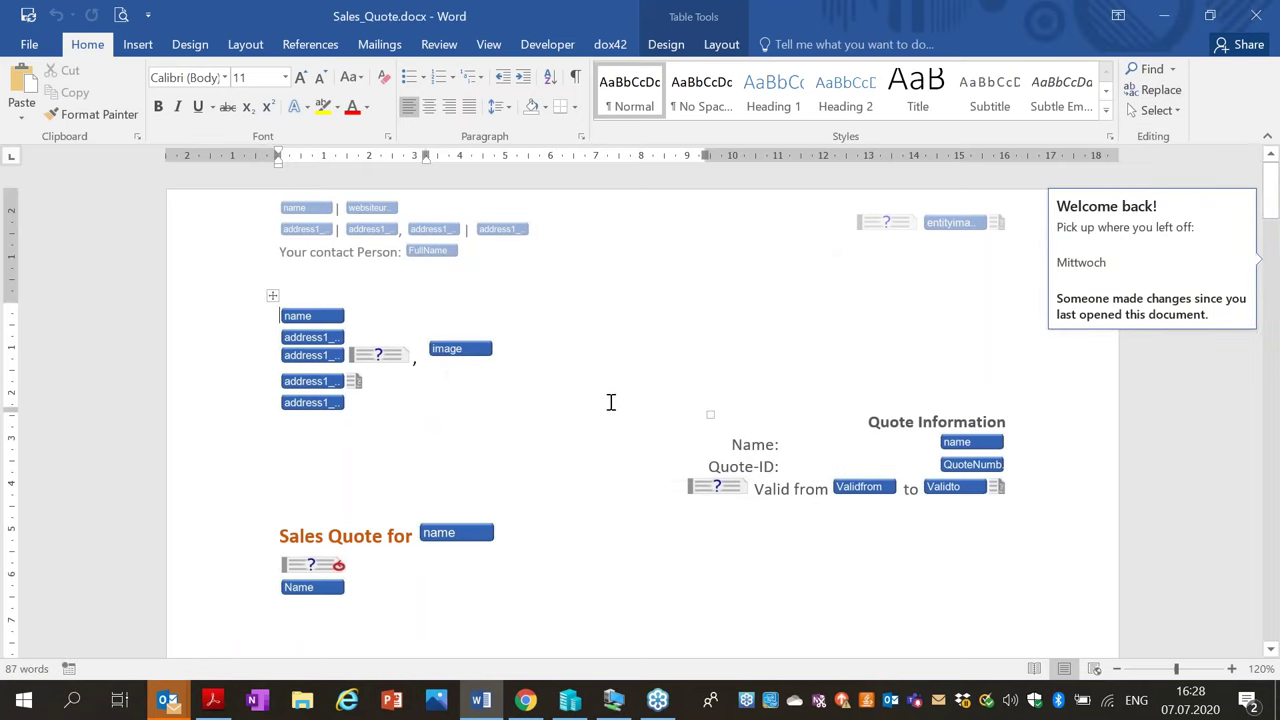
click(470, 533)
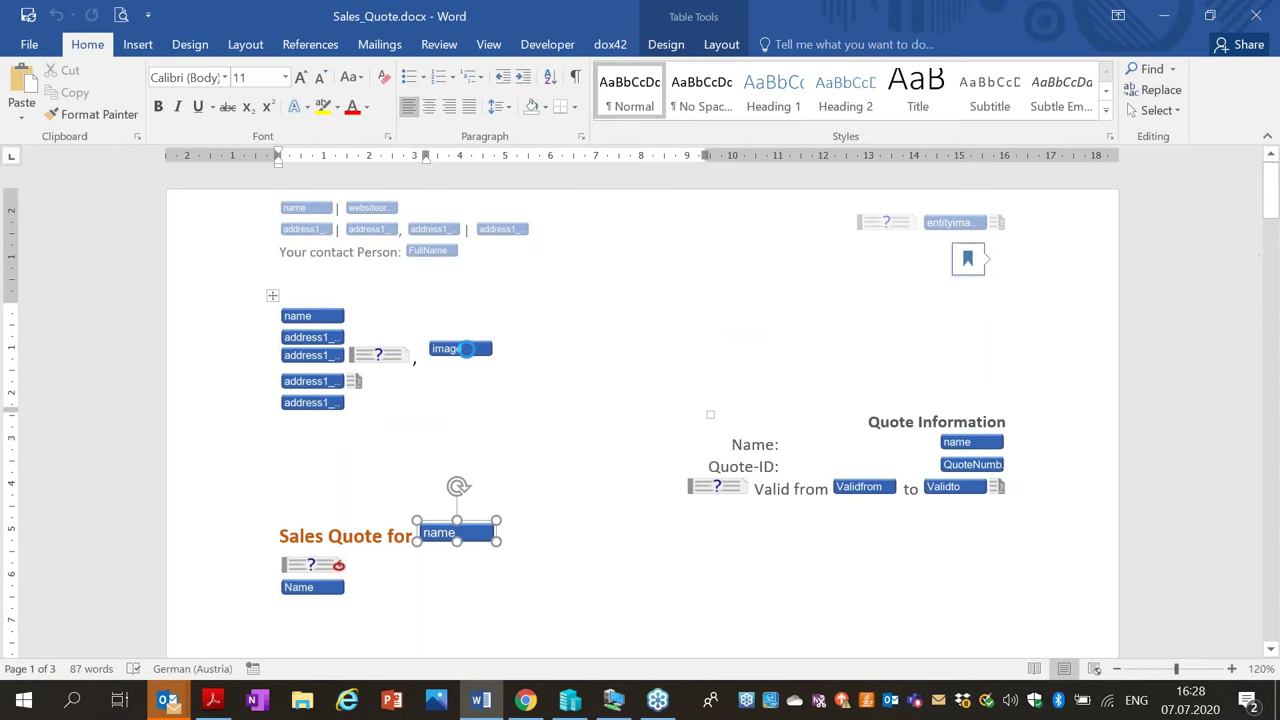
click(341, 354)
key(Delete)
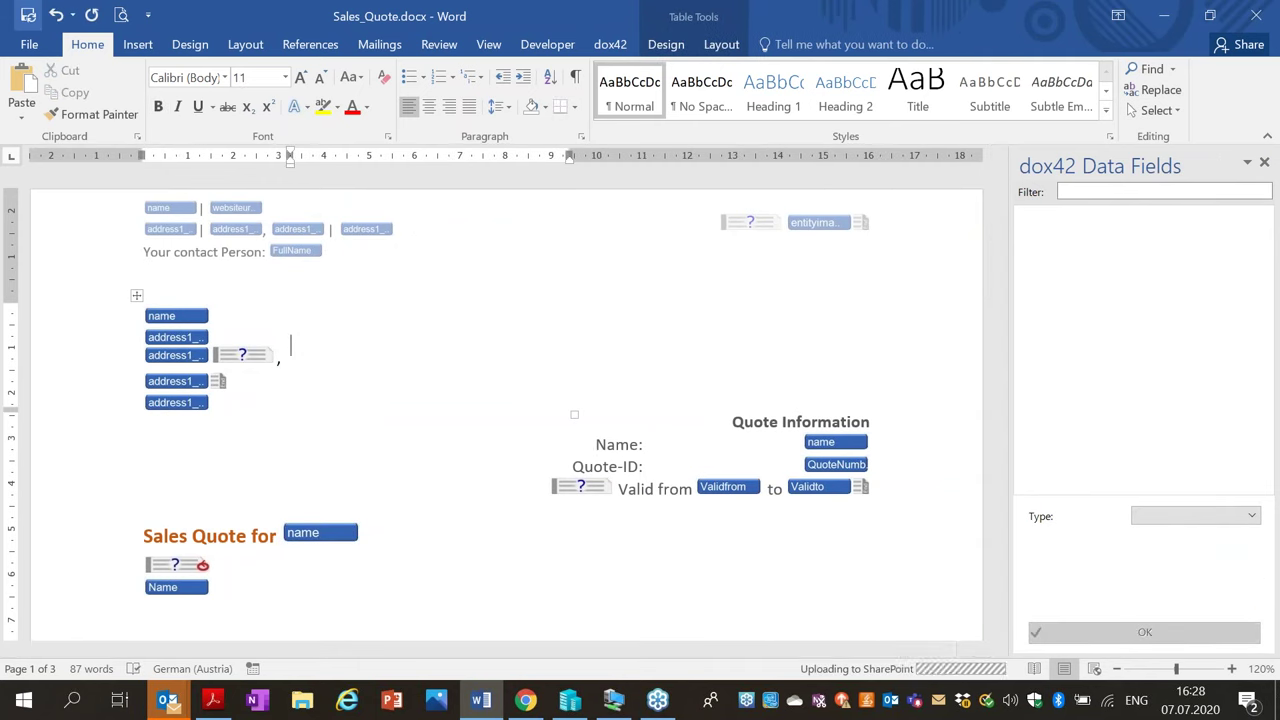
Close Word and reopen Sales_Quote.docx from SharePoint in the desktop app.
click(1255, 17)
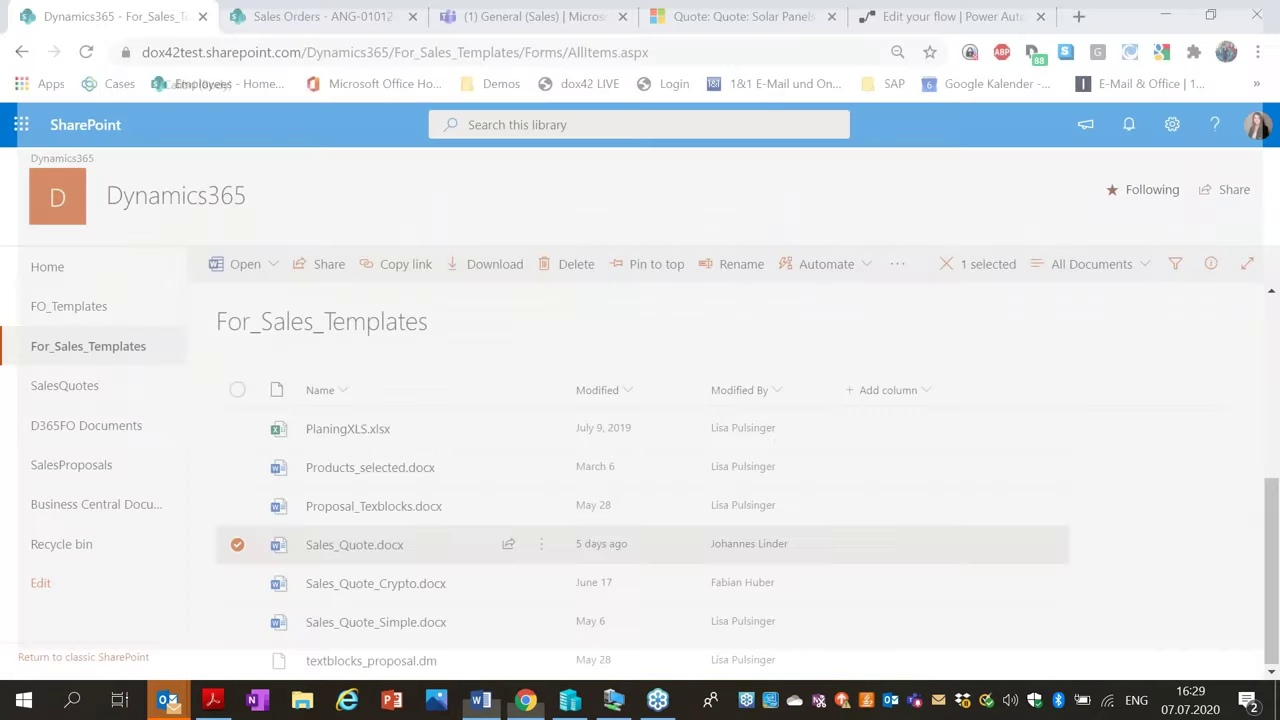
click(541, 544)
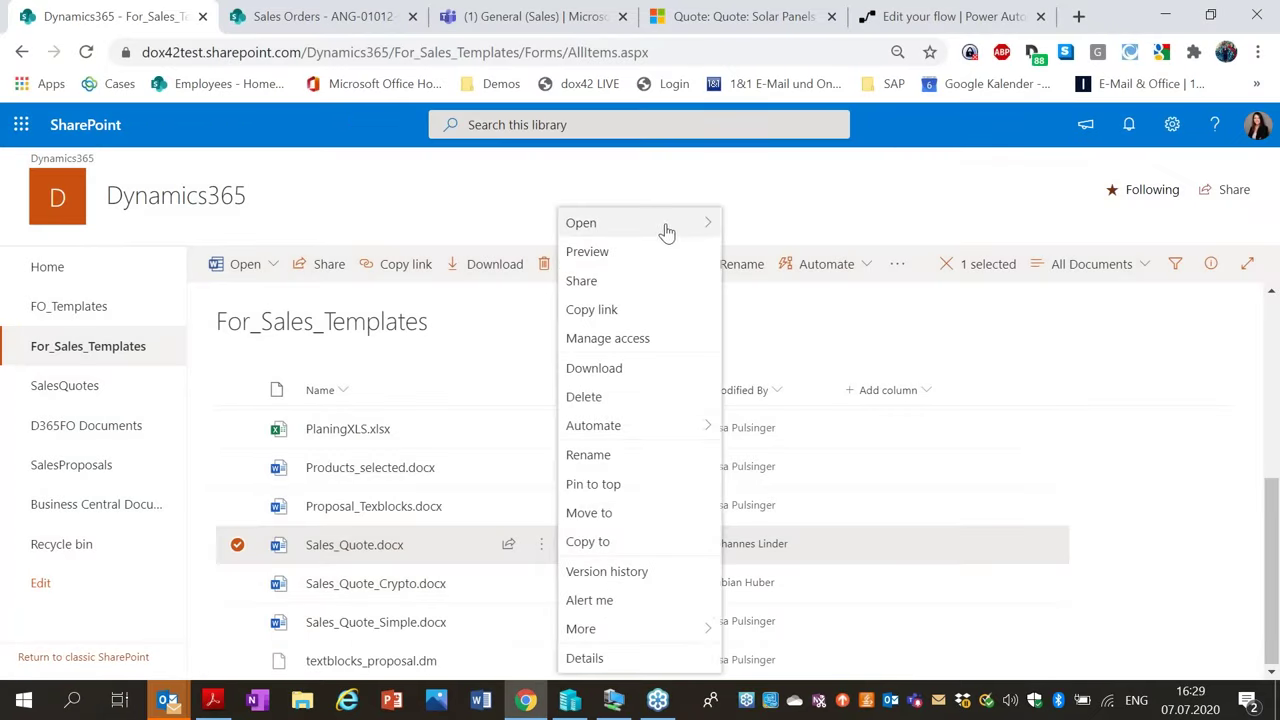
mouse_move(667, 232)
click(760, 251)
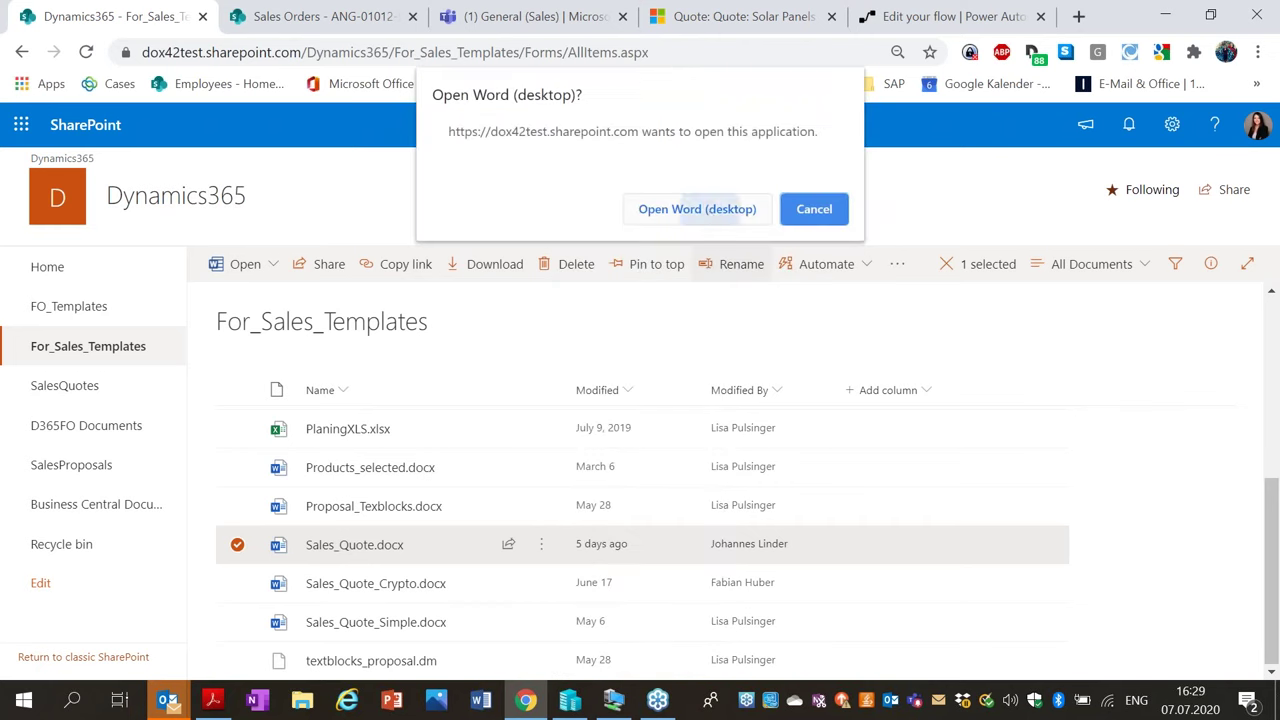
click(697, 209)
click(735, 479)
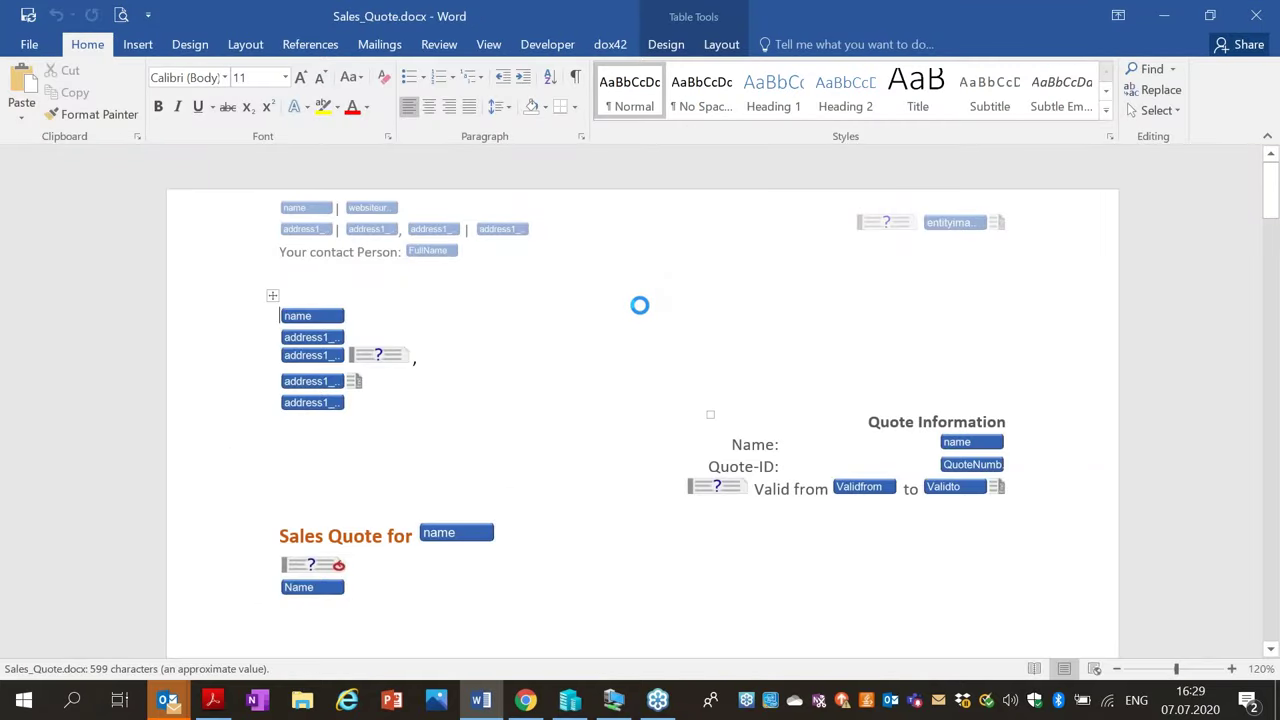
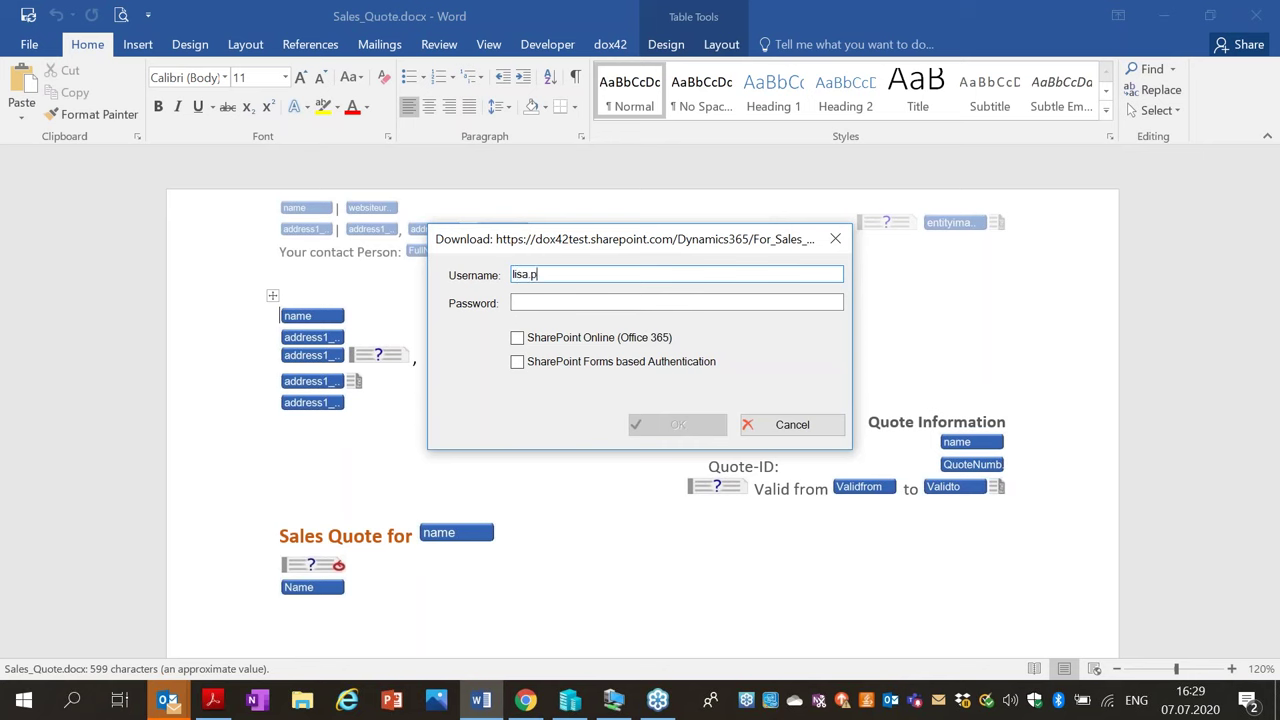
Sign in with the user's credentials, marking the connection as SharePoint Online (Office 365).
key(Tab)
text(***)
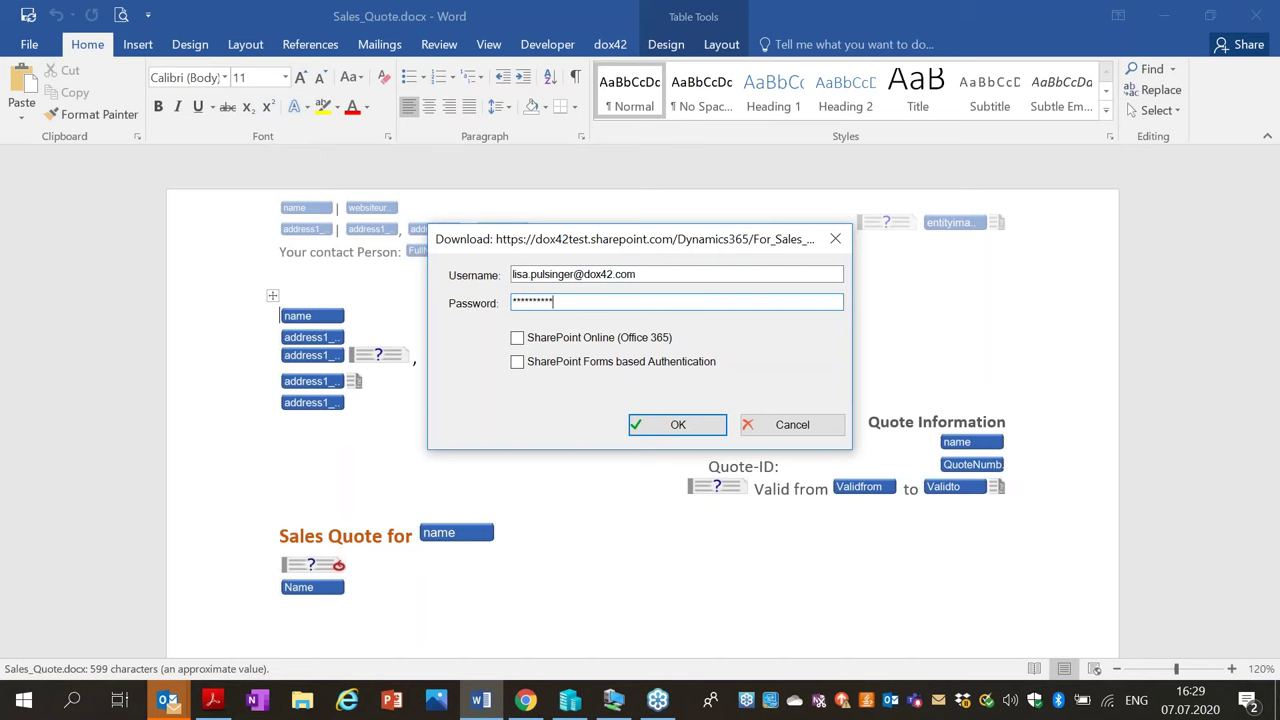
click(589, 338)
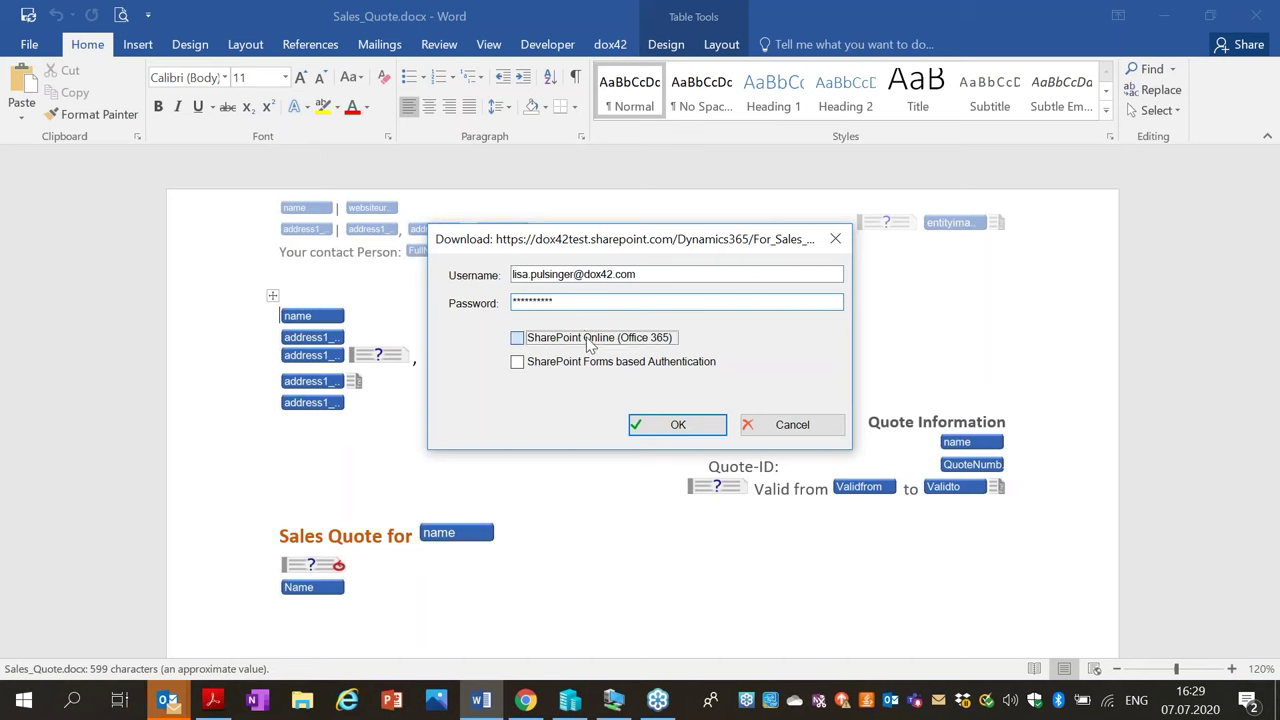
click(676, 425)
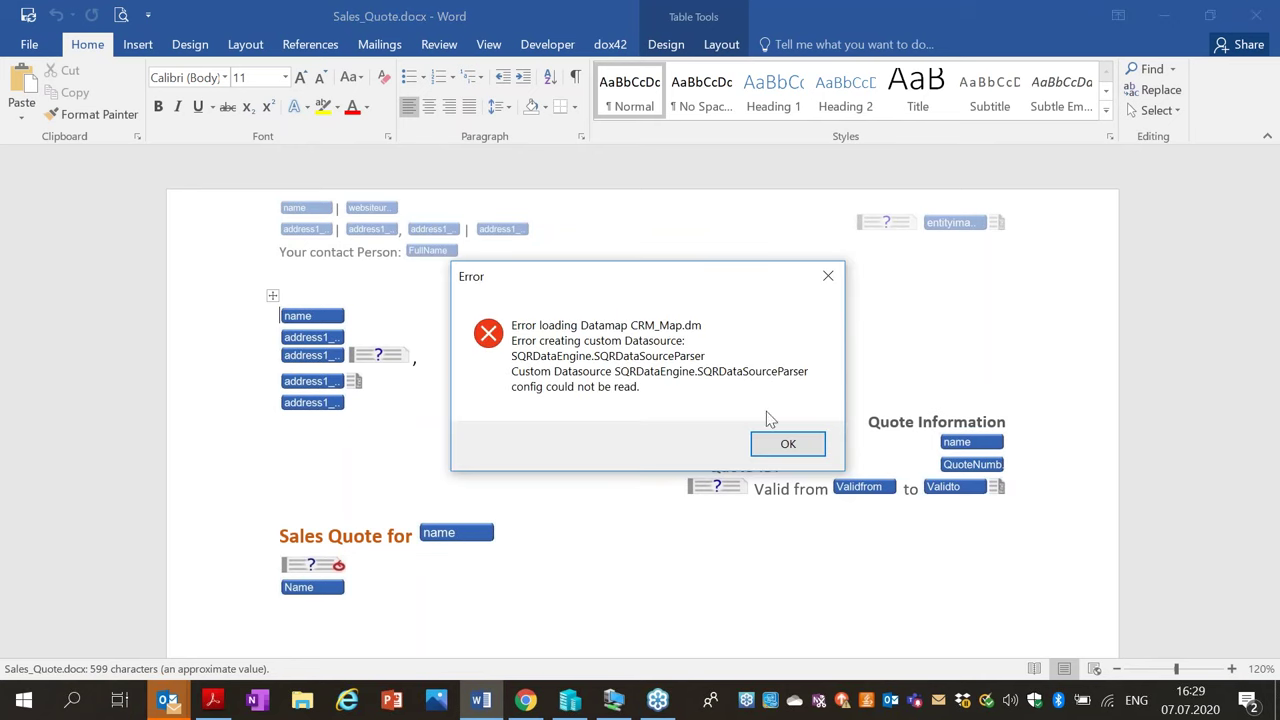
Dismiss the data map error, check the top name field, then close Word.
click(788, 444)
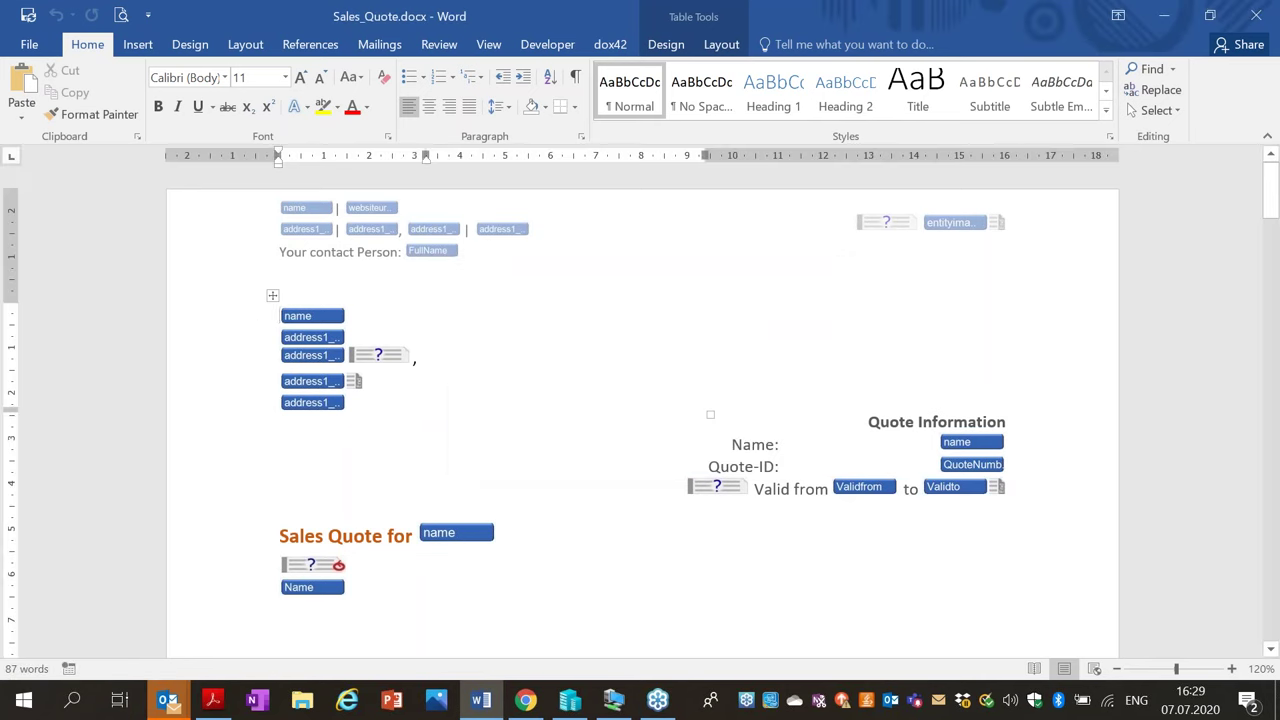
click(300, 316)
scroll(552, 344, down, 2)
scroll(540, 346, up, 2)
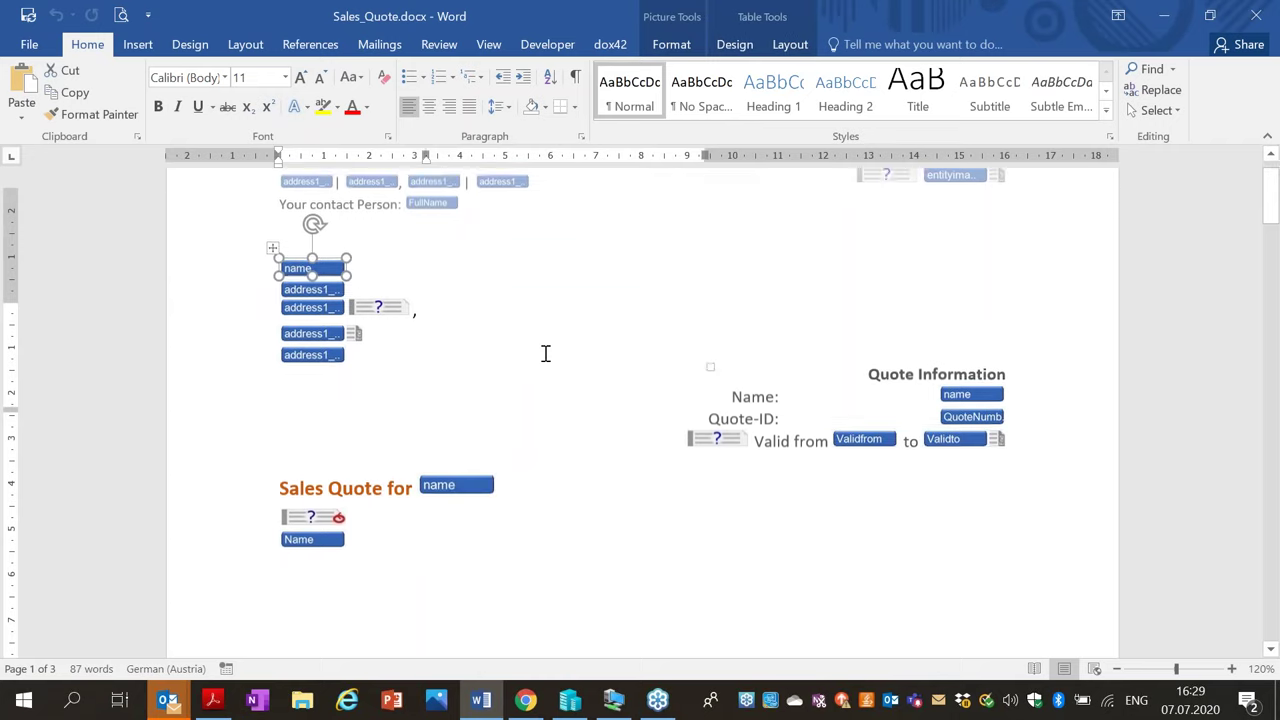
click(629, 318)
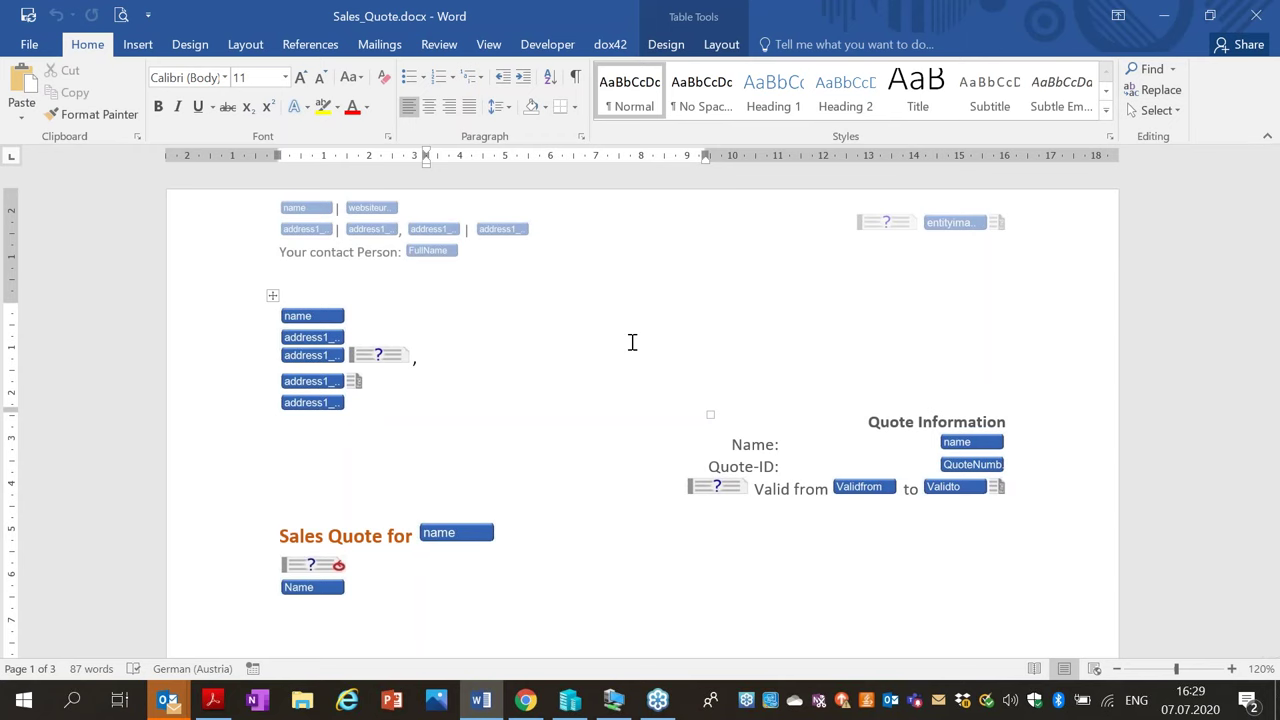
click(1263, 25)
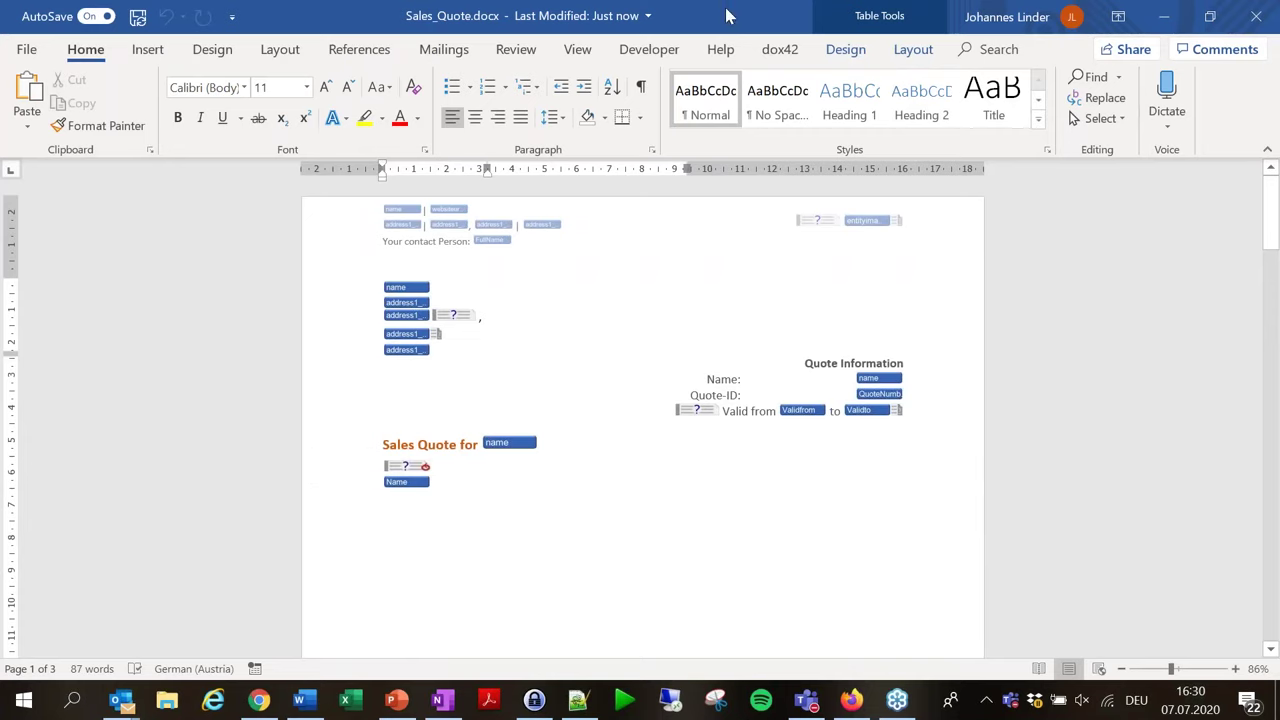
Show dox42 Data Fields, check the name, address and 'Sales Quote for' fields, then Generate.
click(785, 52)
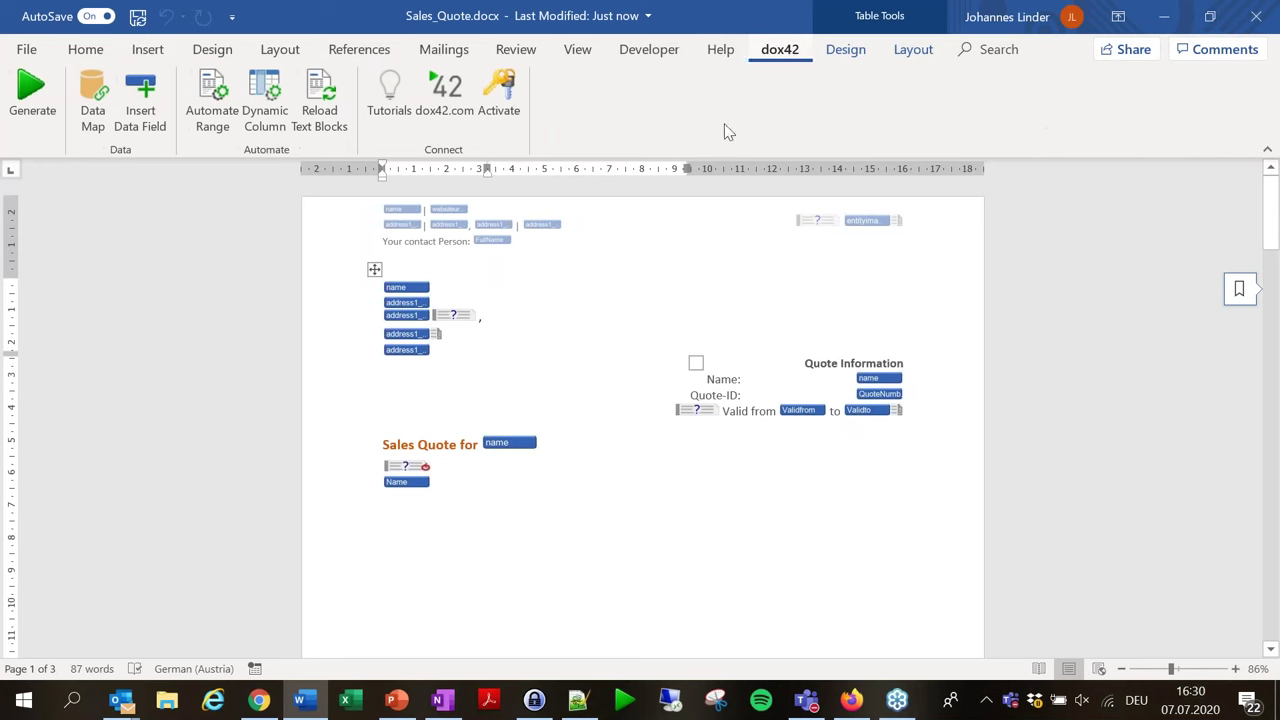
click(145, 118)
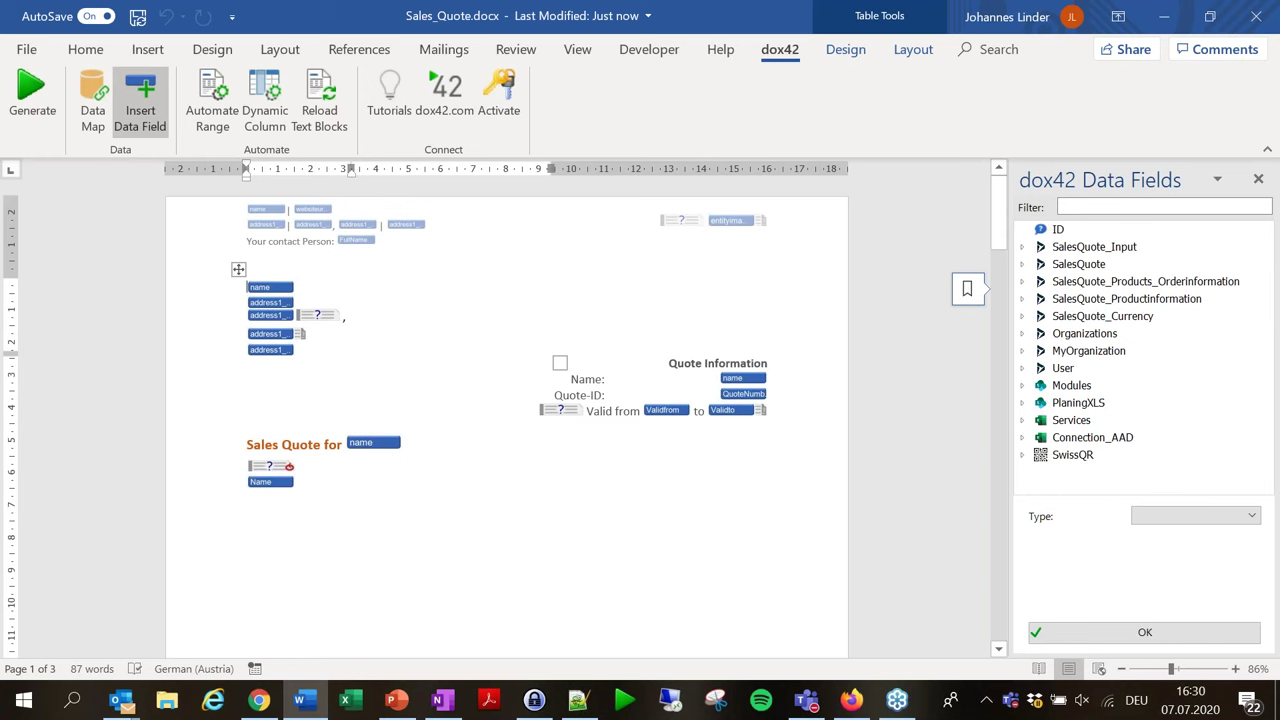
click(268, 288)
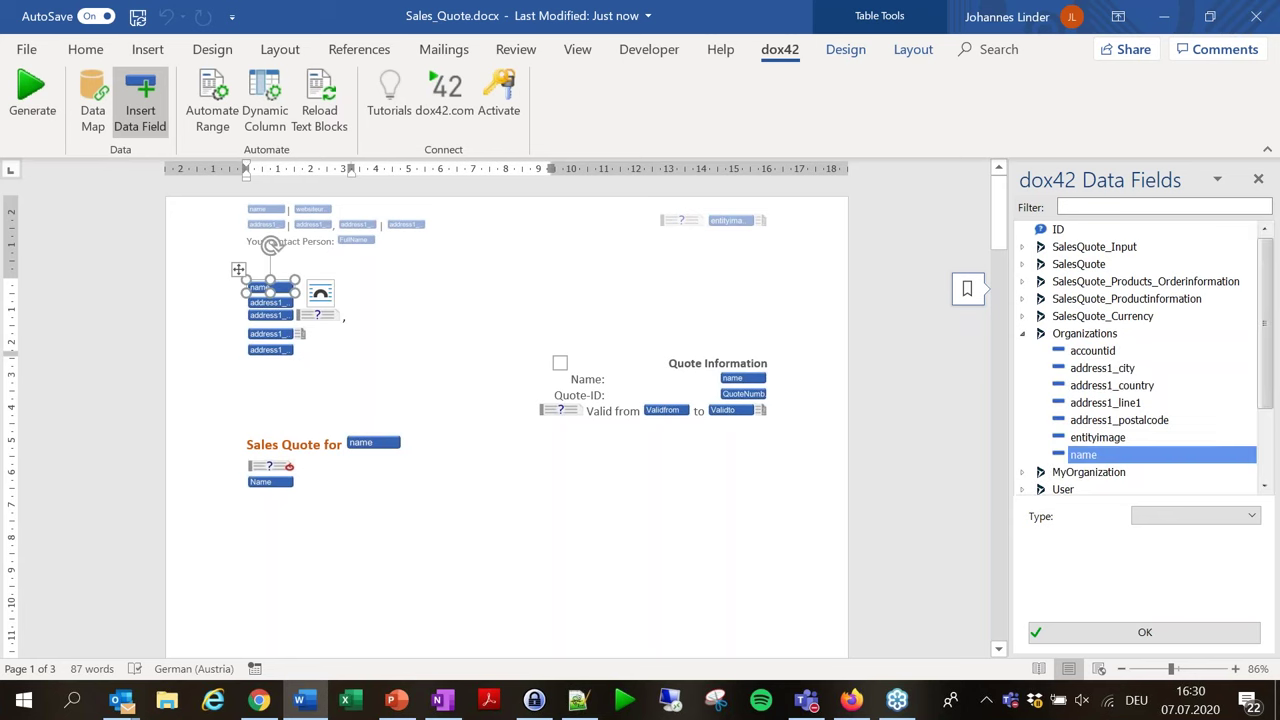
click(268, 303)
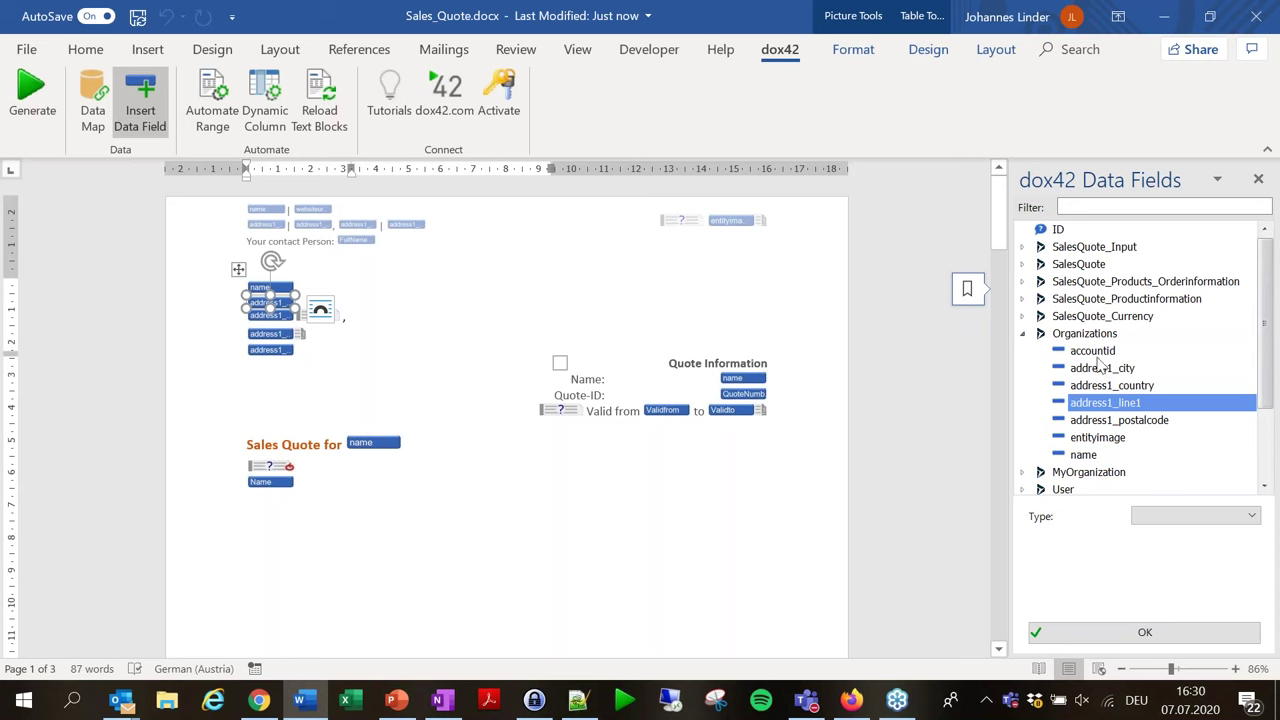
click(373, 442)
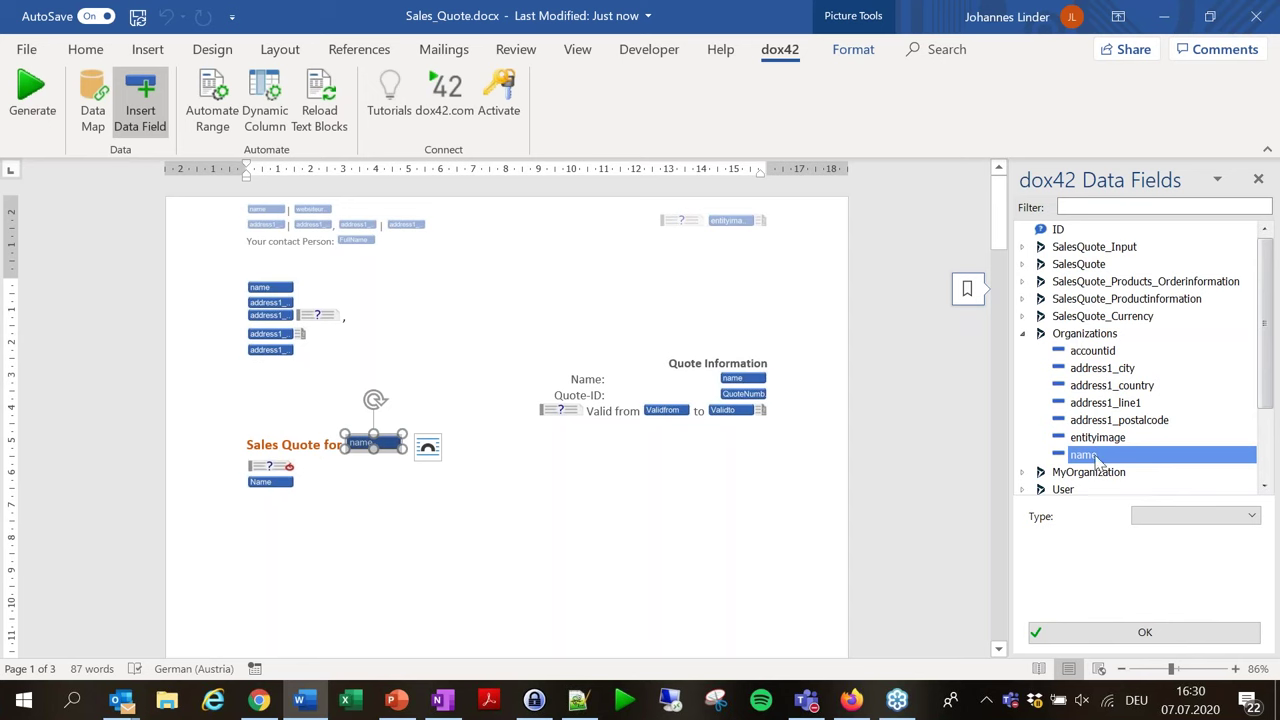
scroll(1092, 366, down, 2)
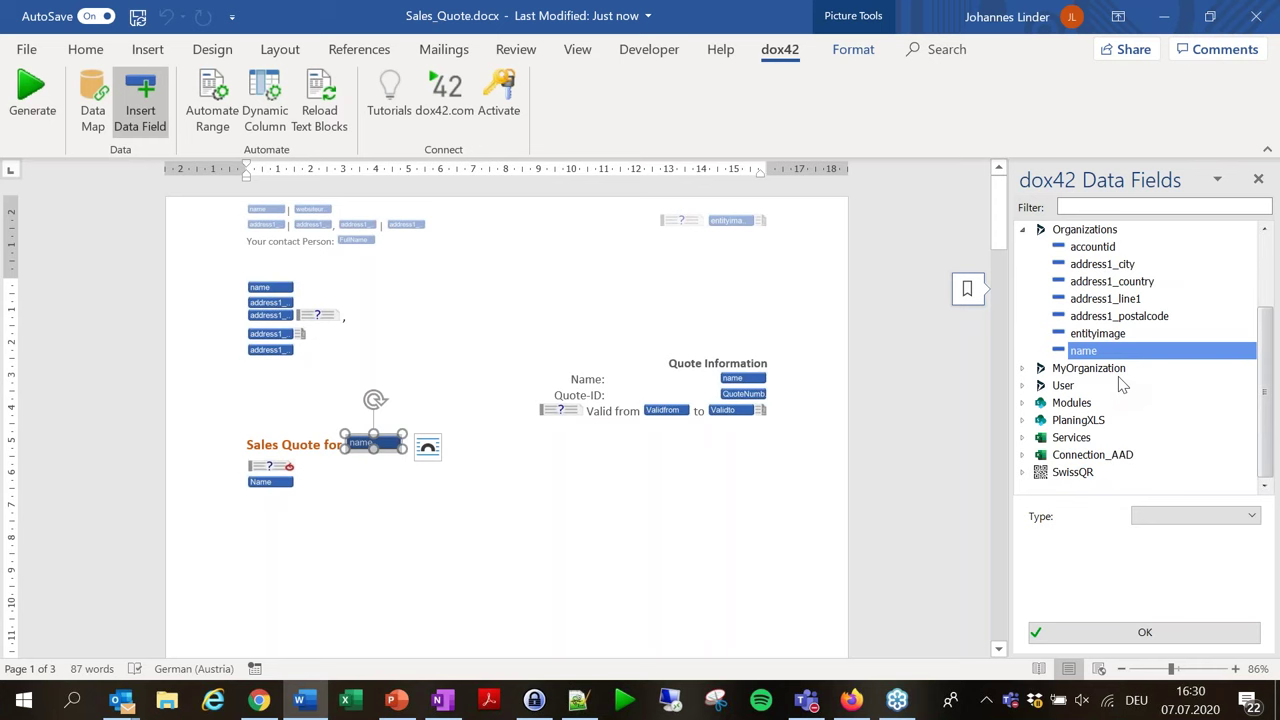
scroll(1122, 386, up, 2)
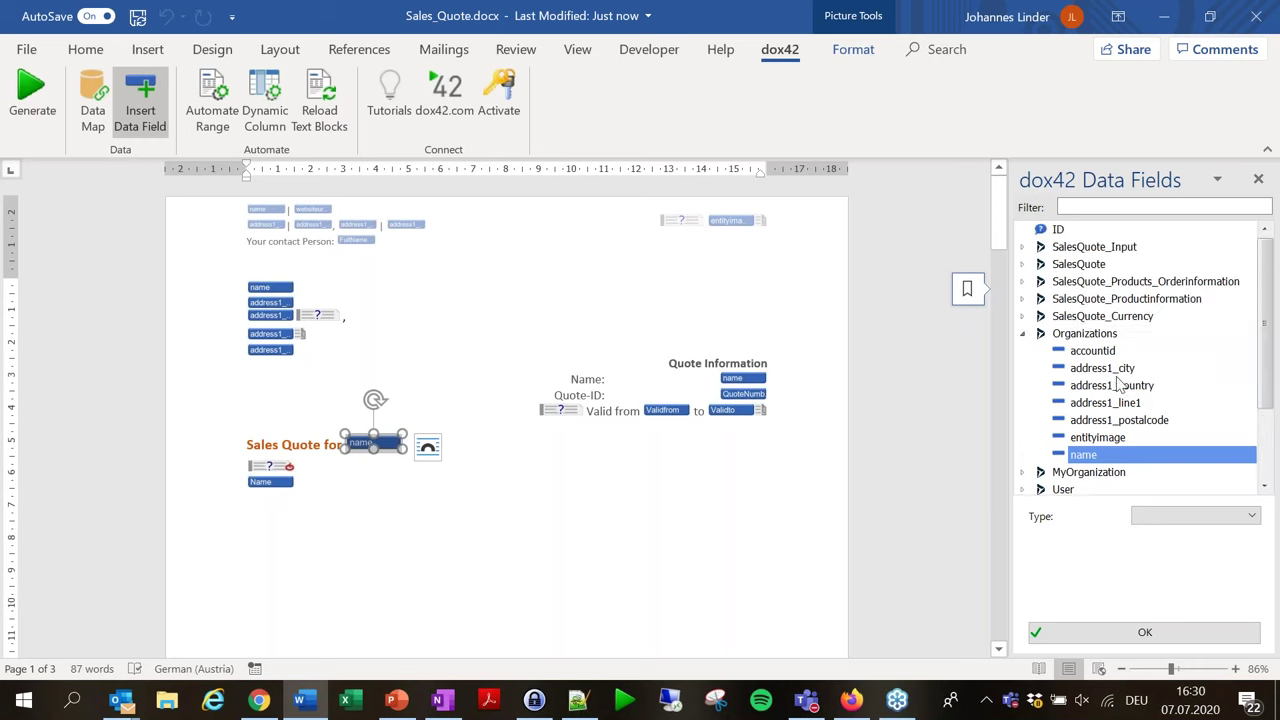
click(33, 92)
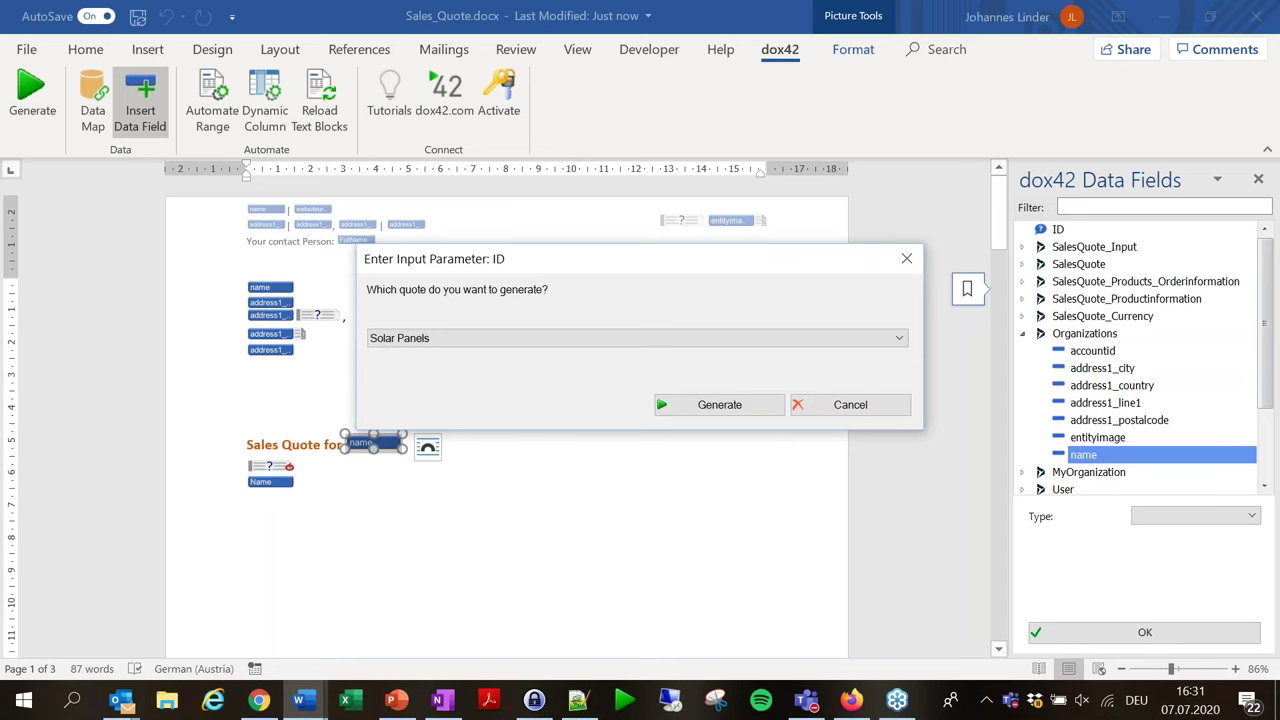
Generate the quote with Solar Panels selected as the input parameter.
click(502, 338)
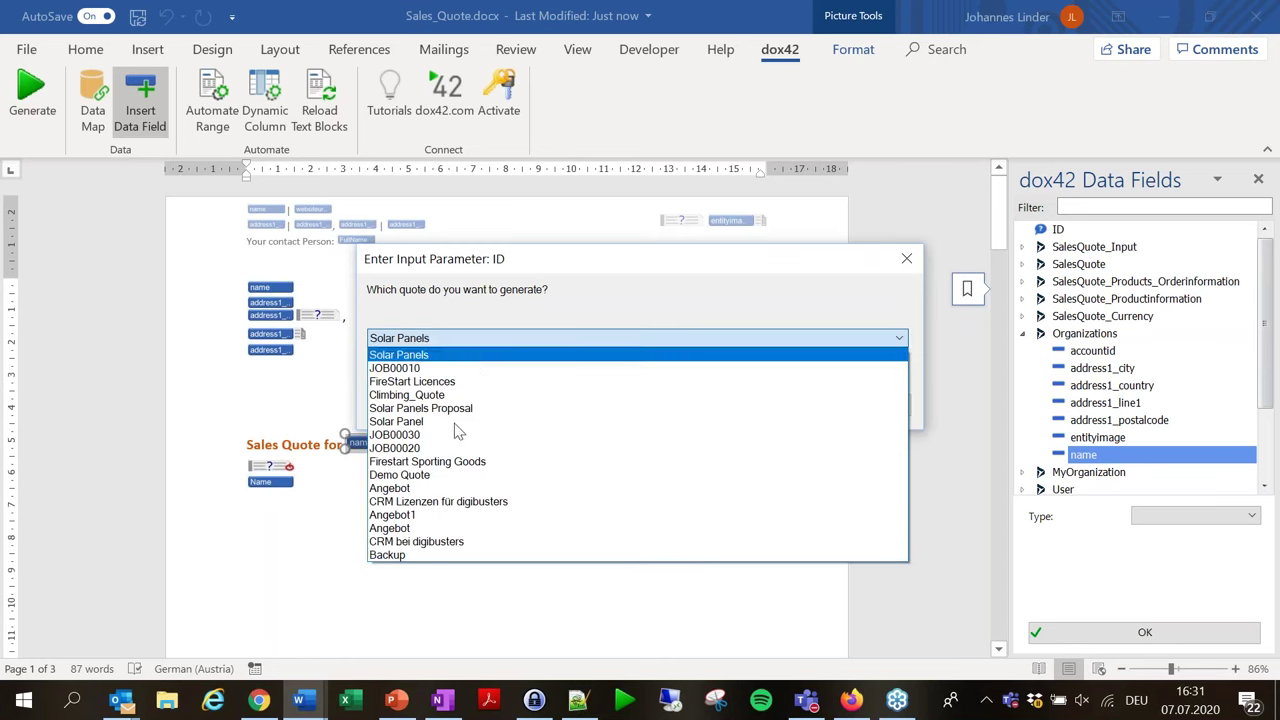
click(430, 356)
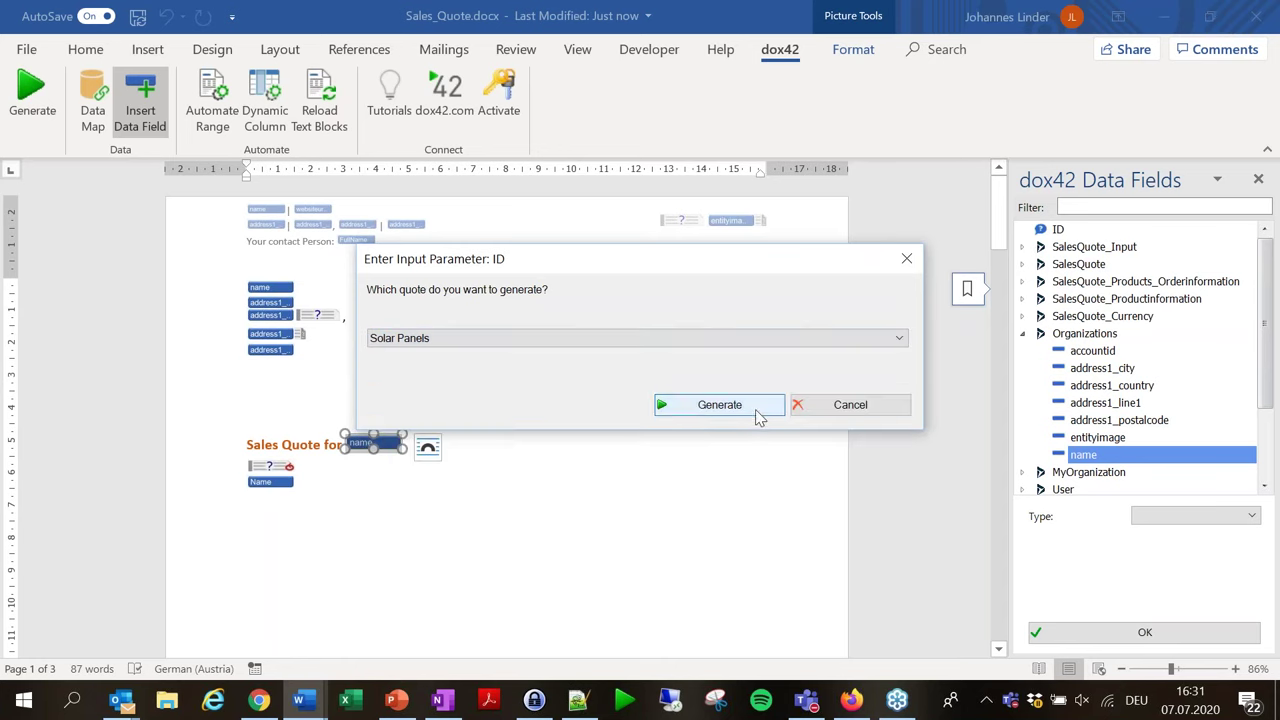
click(758, 412)
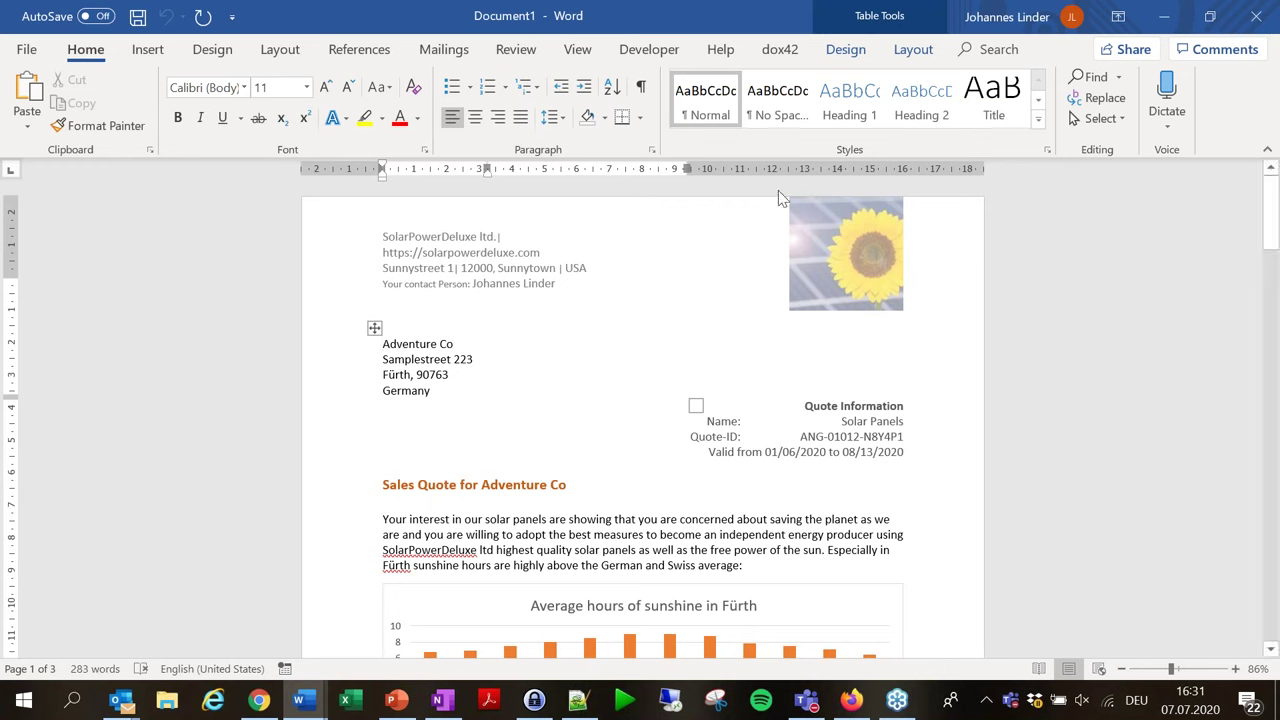
View the generated quote and the template side by side, left and right, without the Data Fields pane.
click(578, 49)
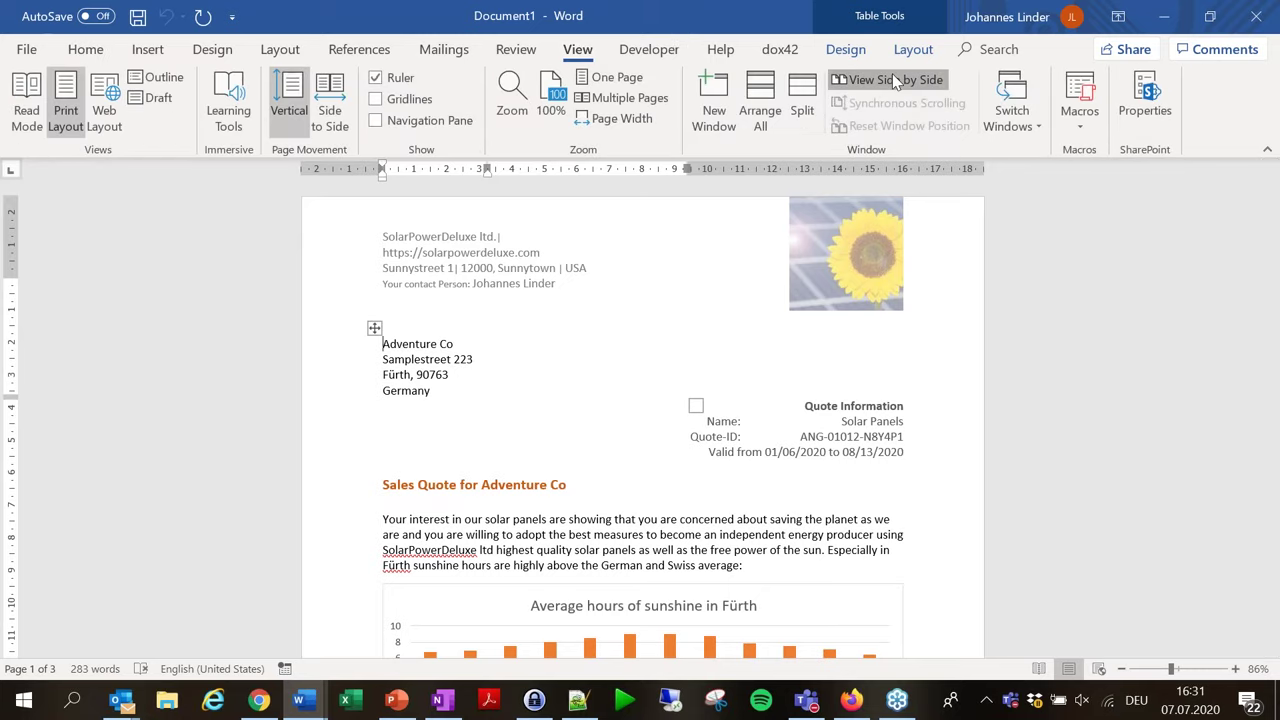
click(890, 79)
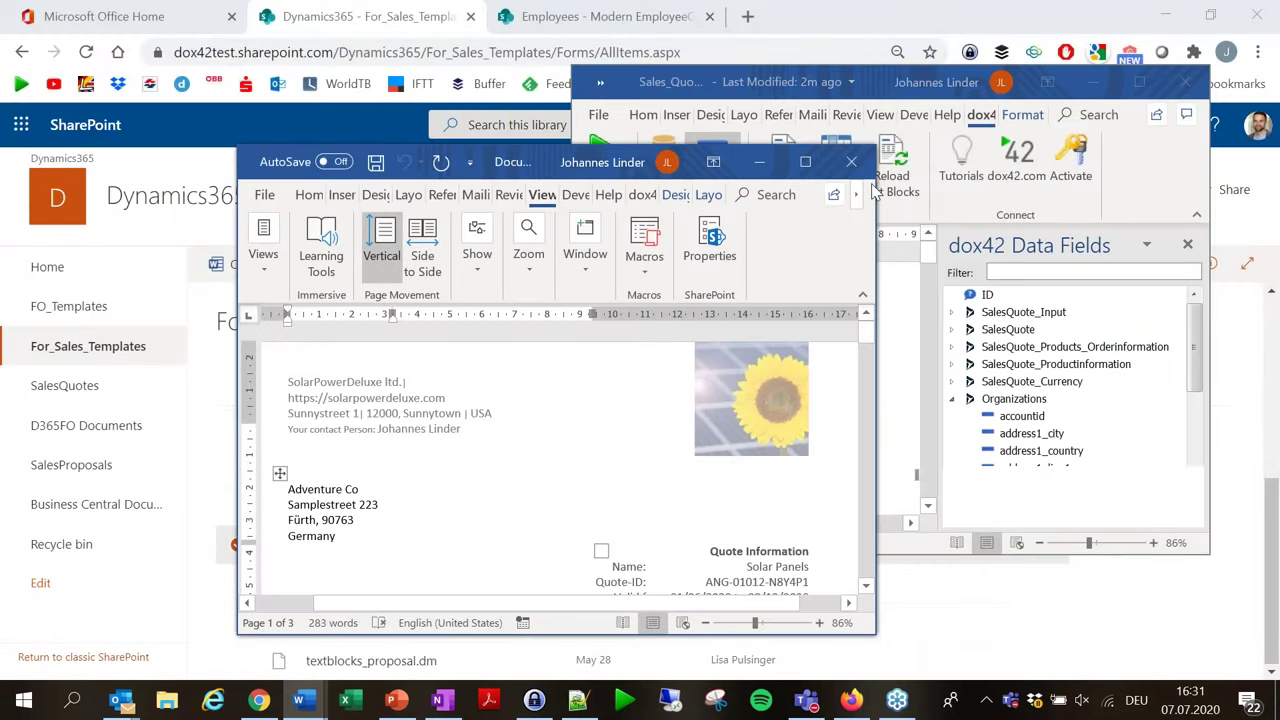
key(super+Left)
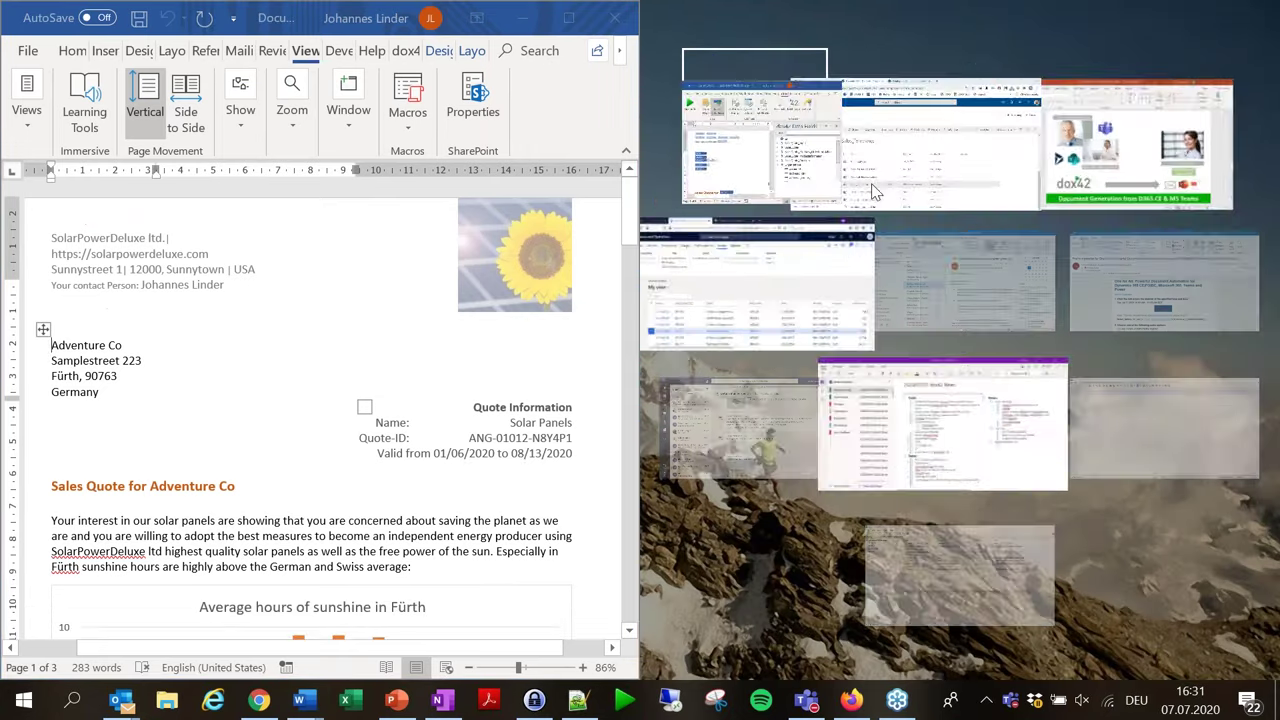
click(790, 150)
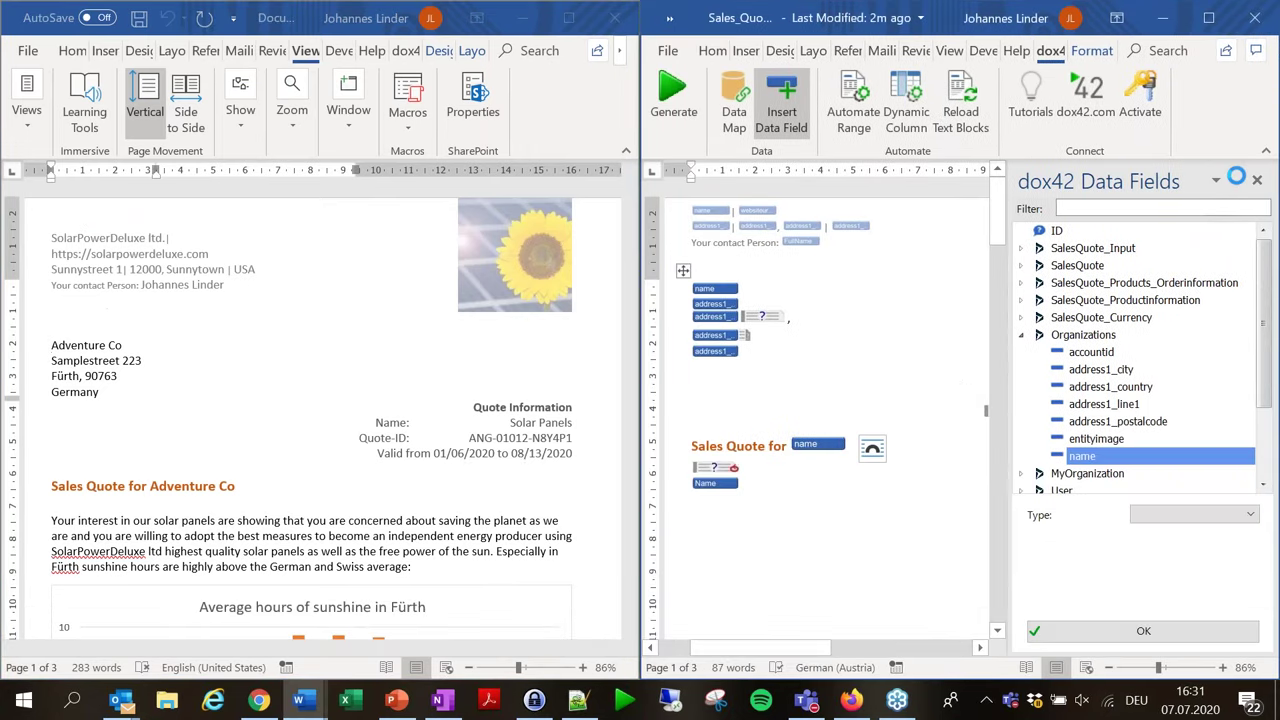
click(1257, 180)
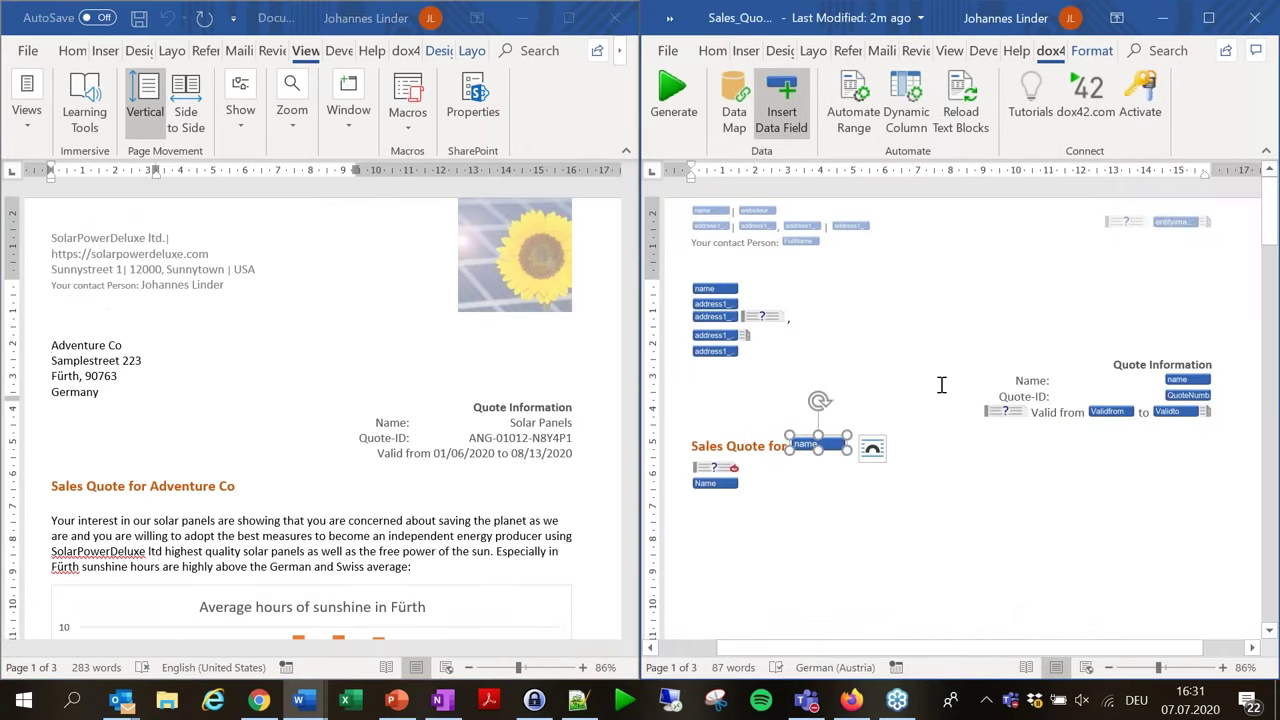
ctrl+scroll(973, 374, down, 2)
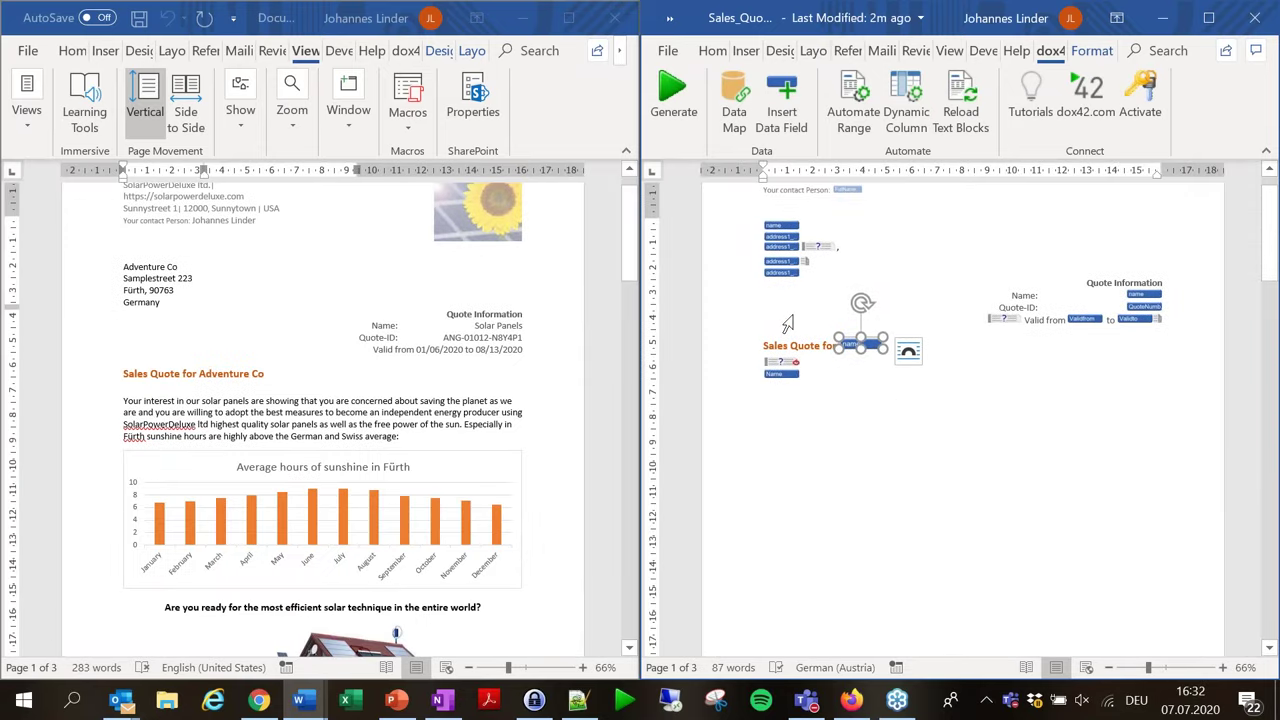
scroll(850, 330, up, 1)
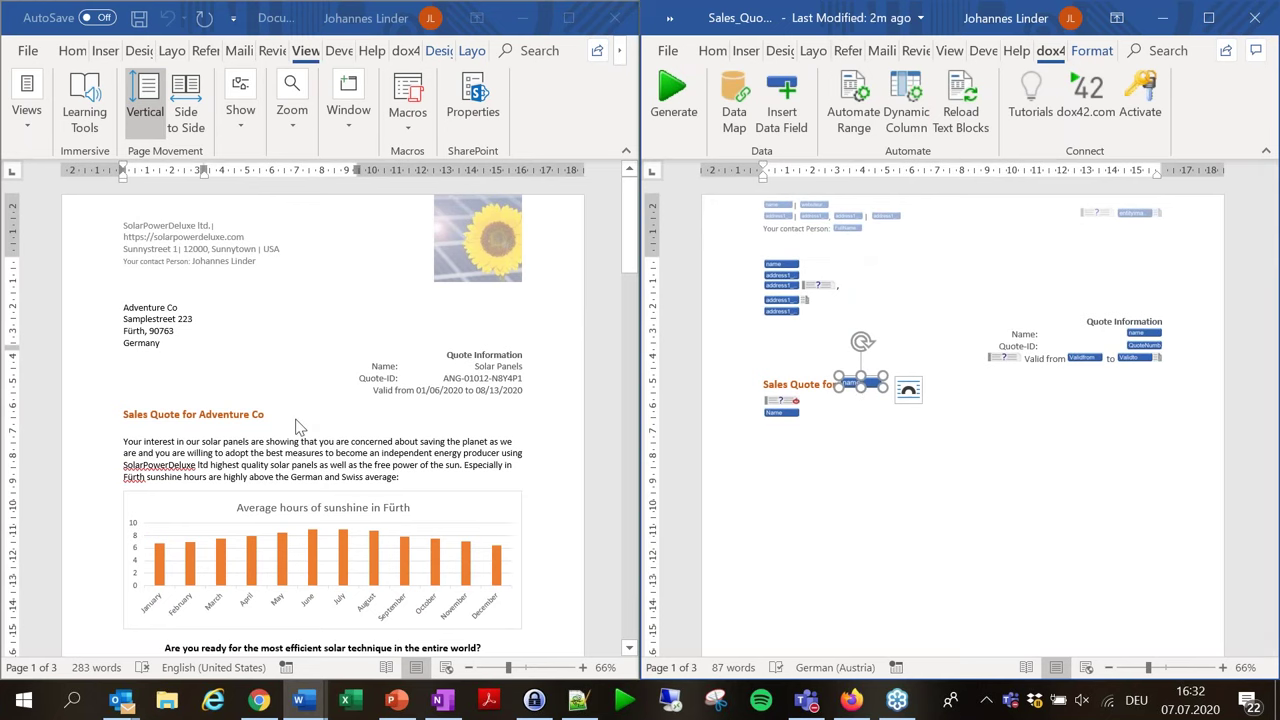
scroll(313, 507, down, 1)
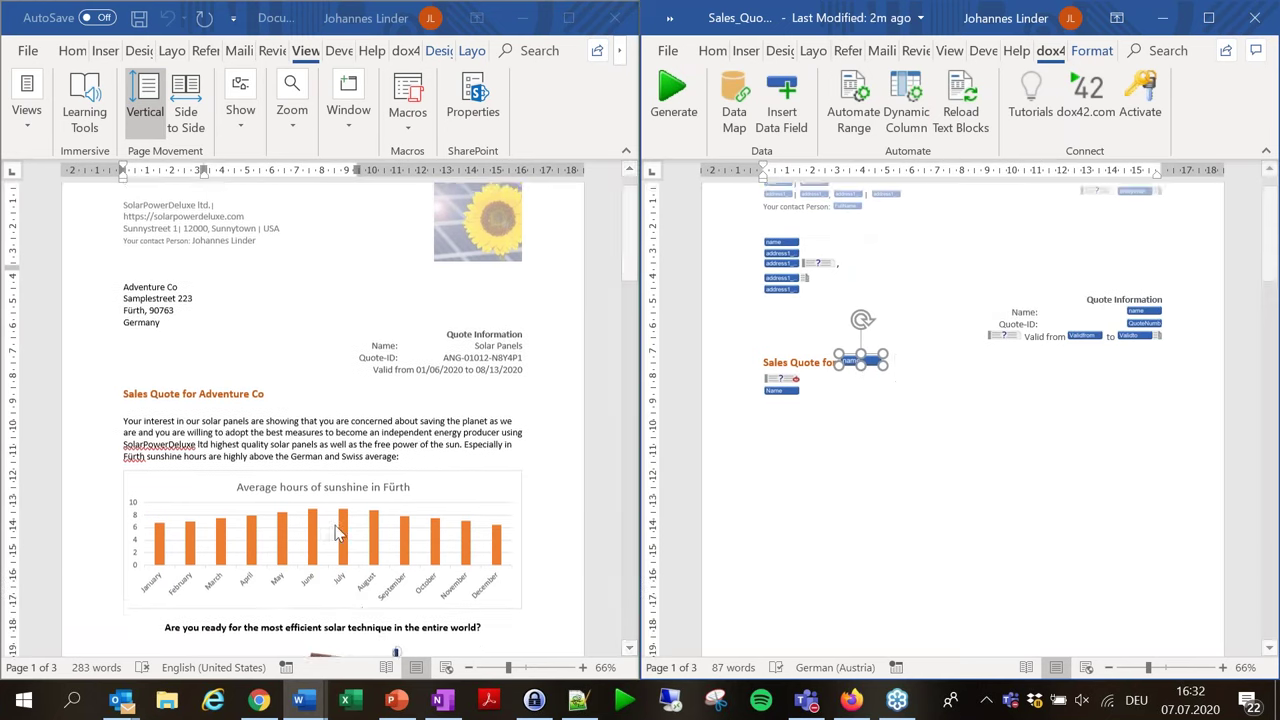
scroll(381, 297, up, 1)
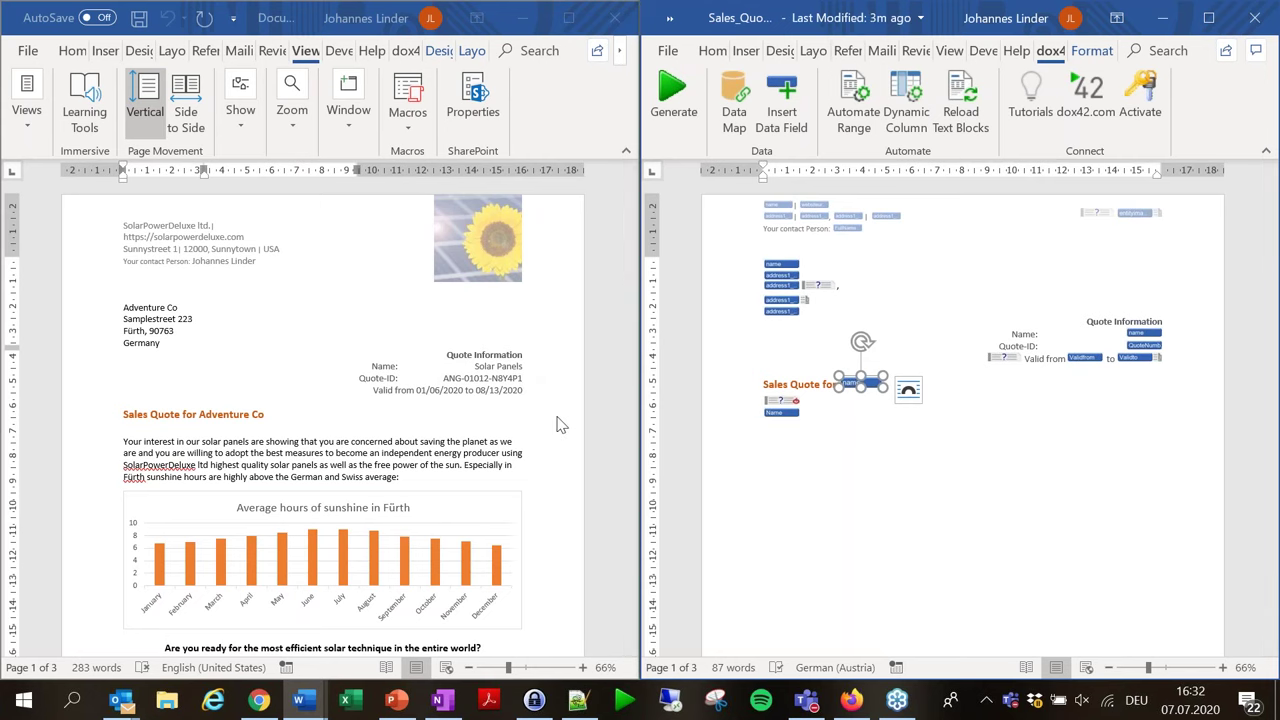
scroll(974, 453, down, 3)
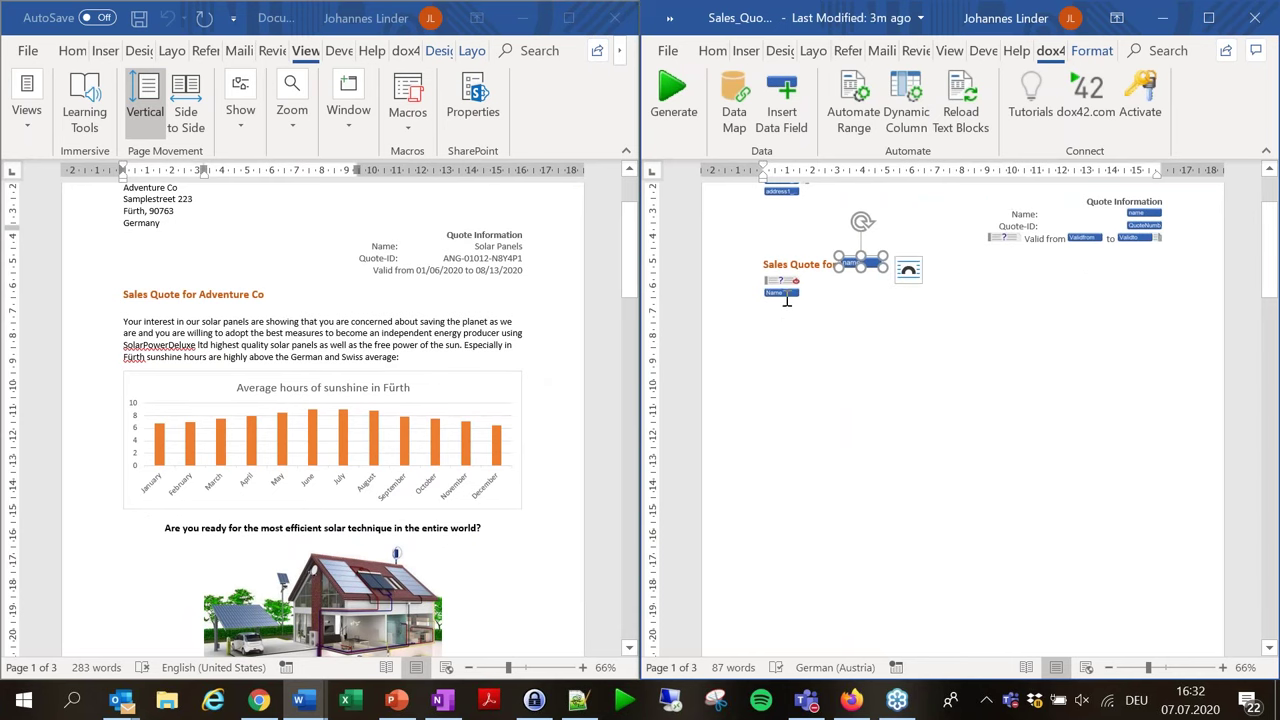
click(781, 291)
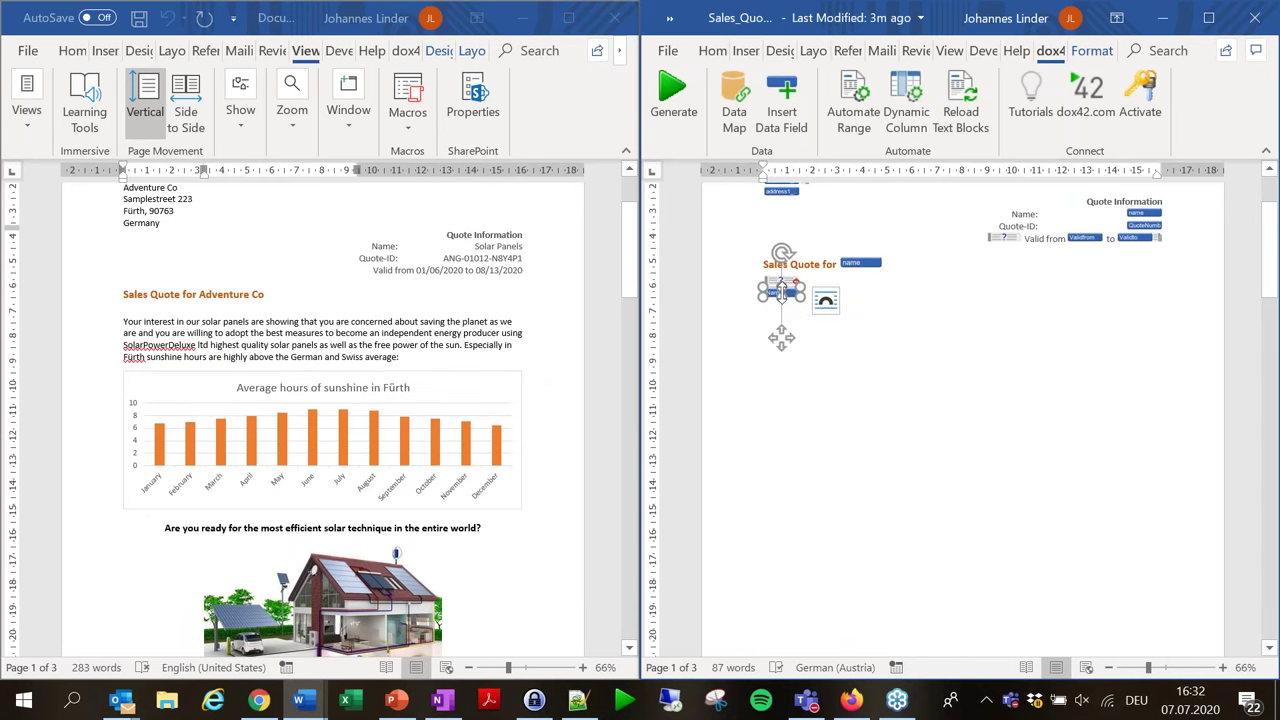
double_click(781, 291)
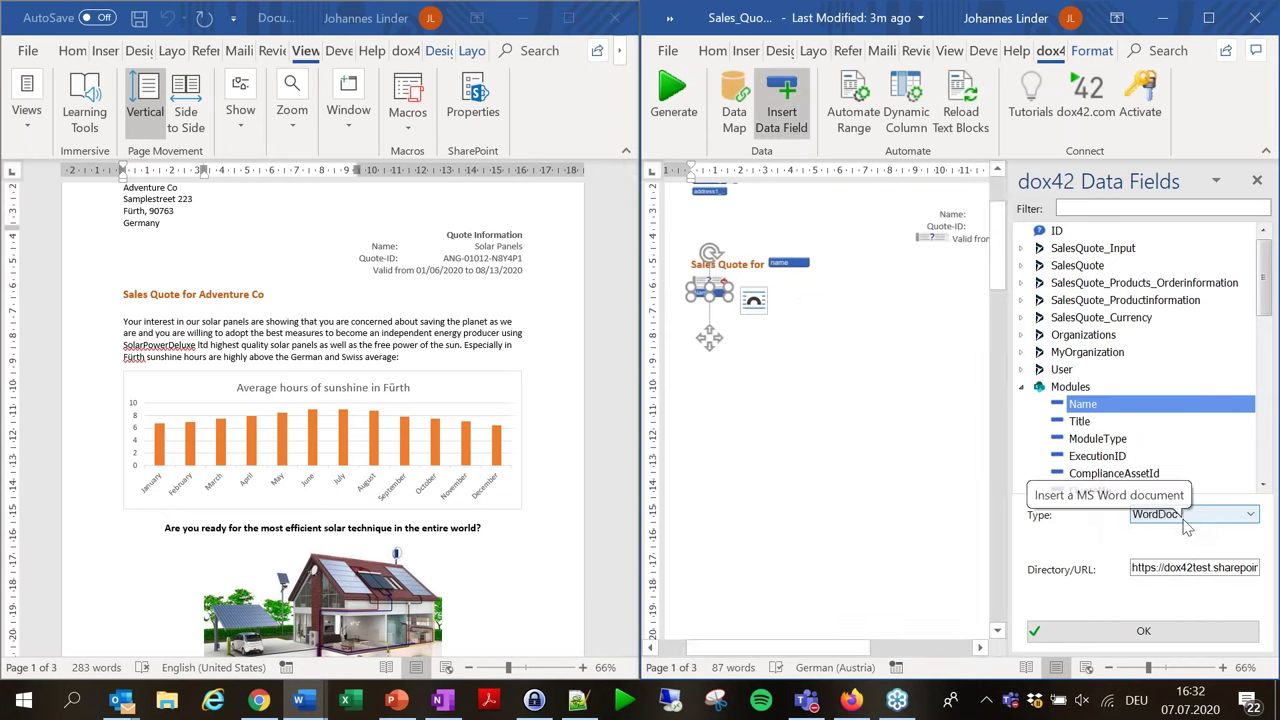
click(1186, 515)
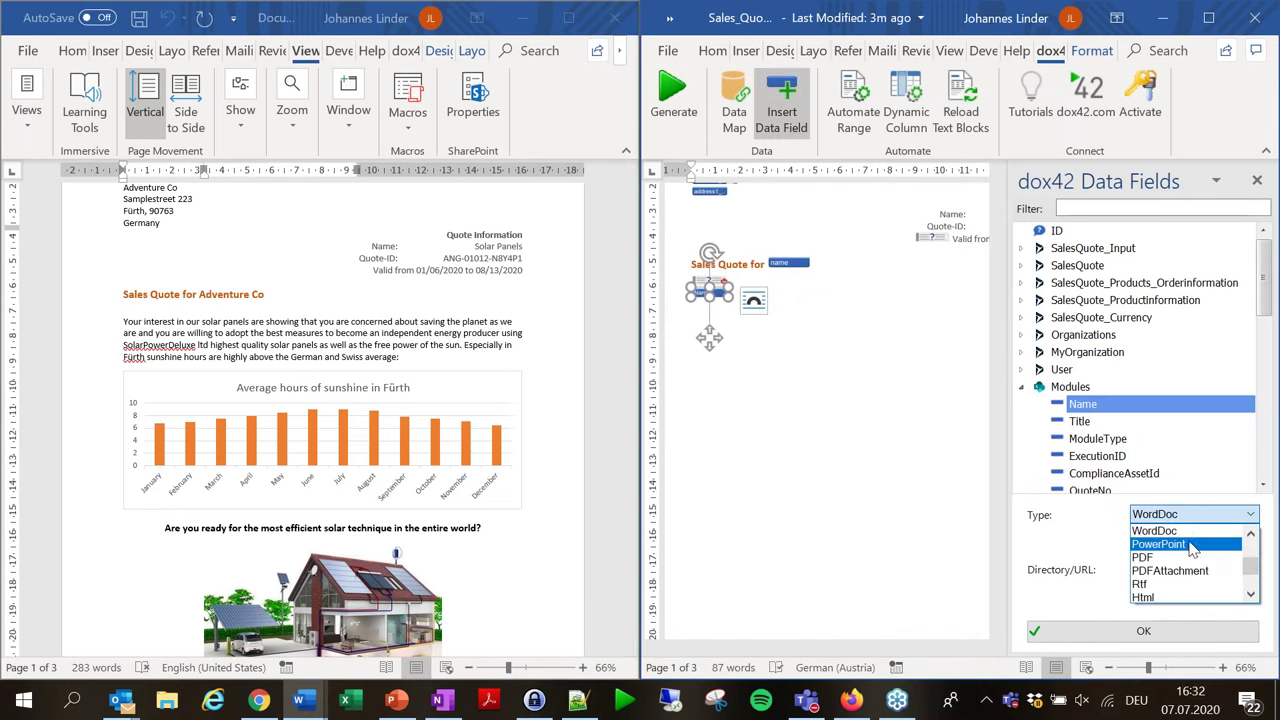
drag(1248, 572, 1248, 548)
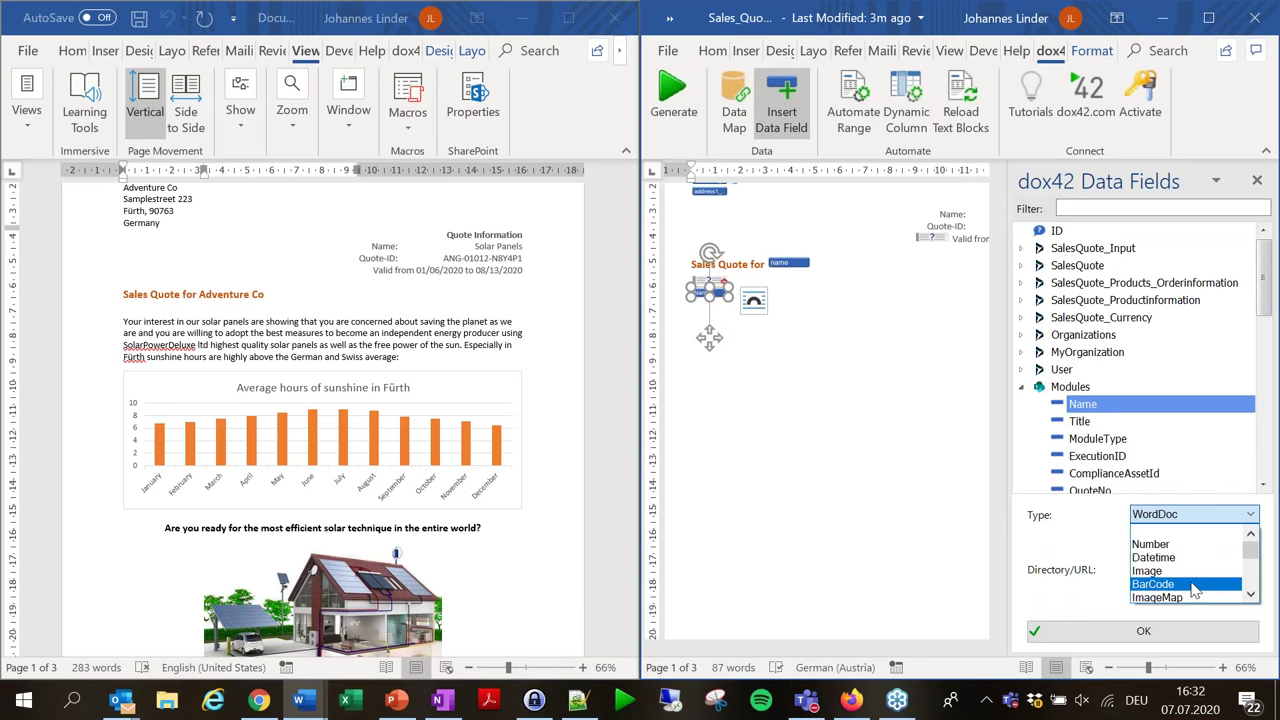
scroll(1195, 590, down, 1)
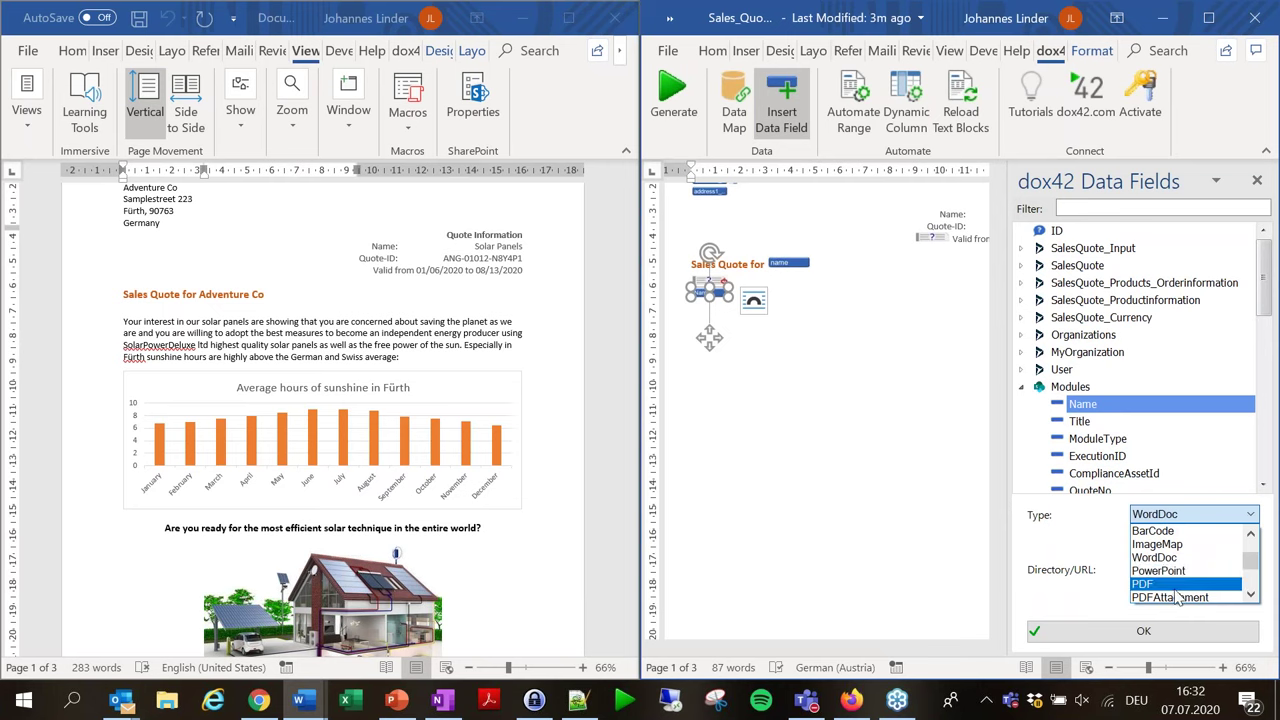
scroll(1180, 585, down, 3)
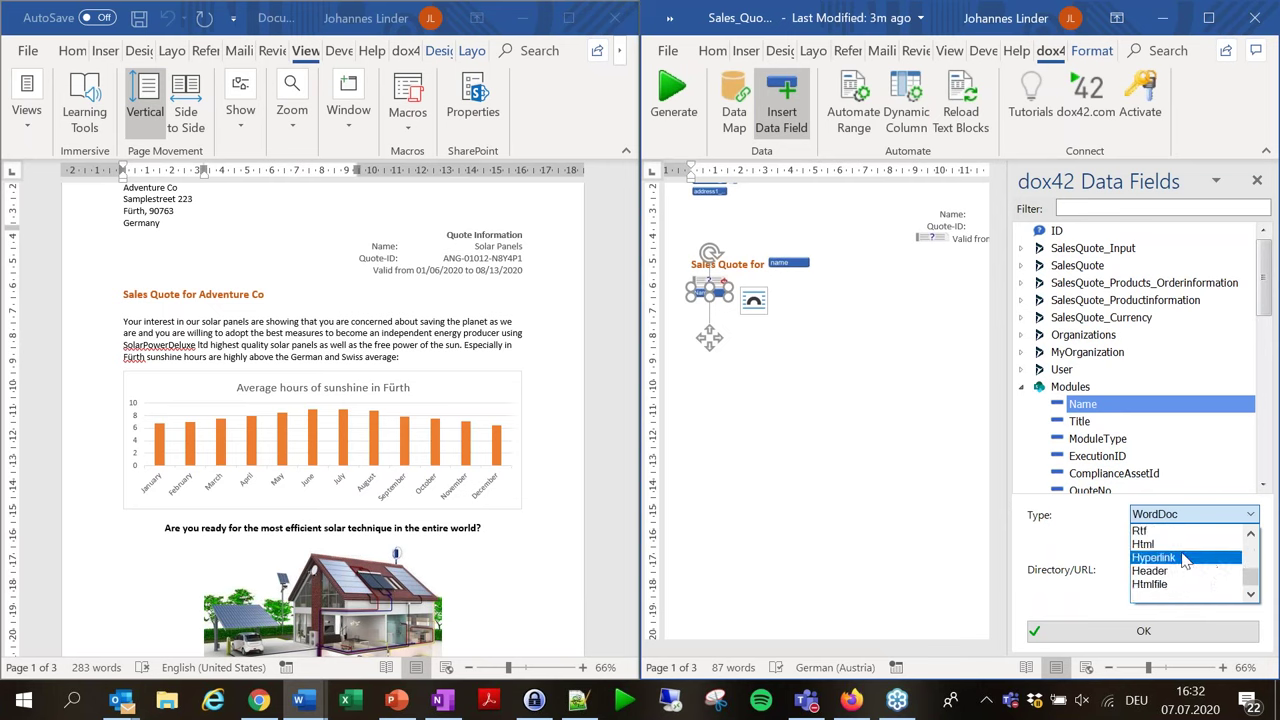
scroll(1184, 563, up, 2)
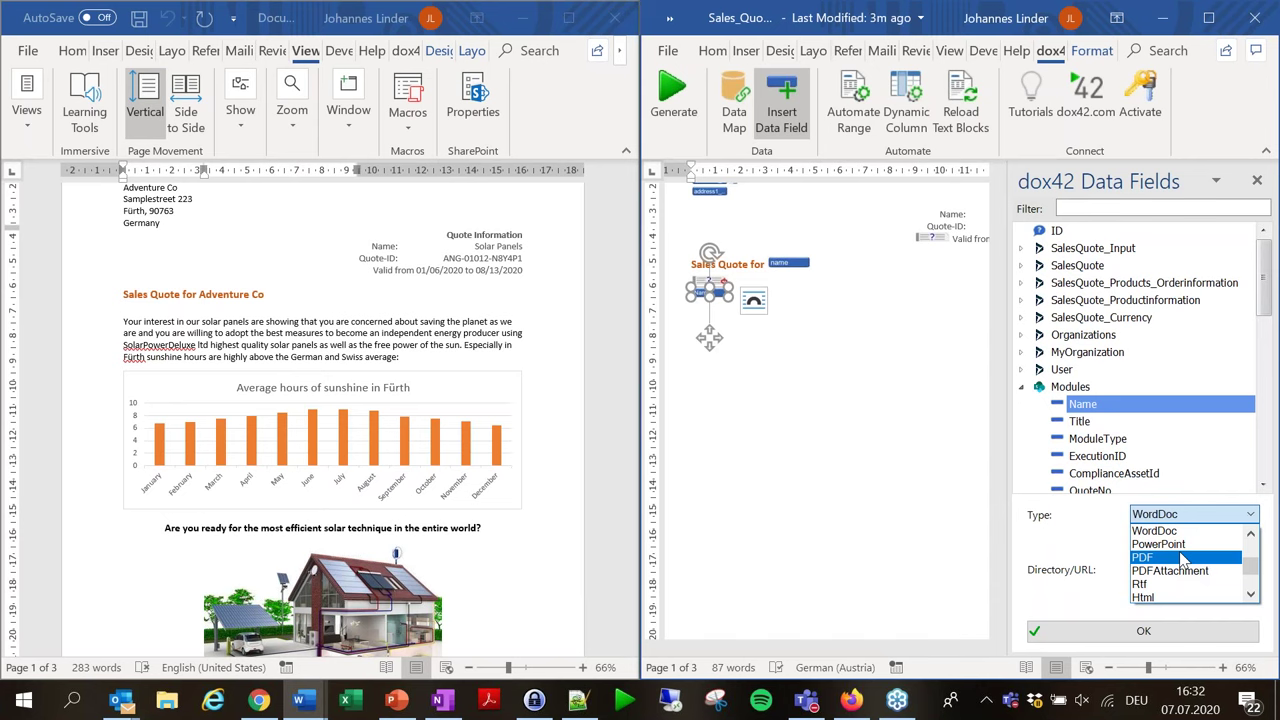
click(1084, 552)
click(1247, 516)
scroll(1249, 593, down, 2)
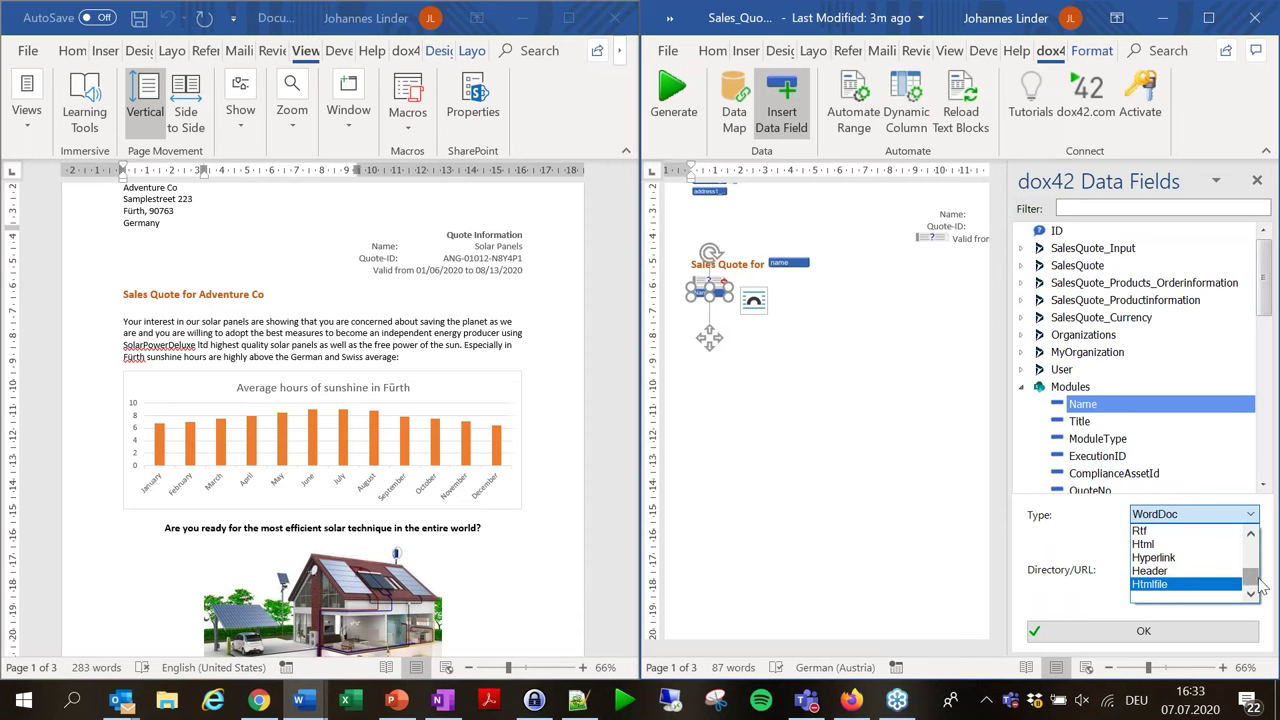
drag(1259, 584, 1260, 572)
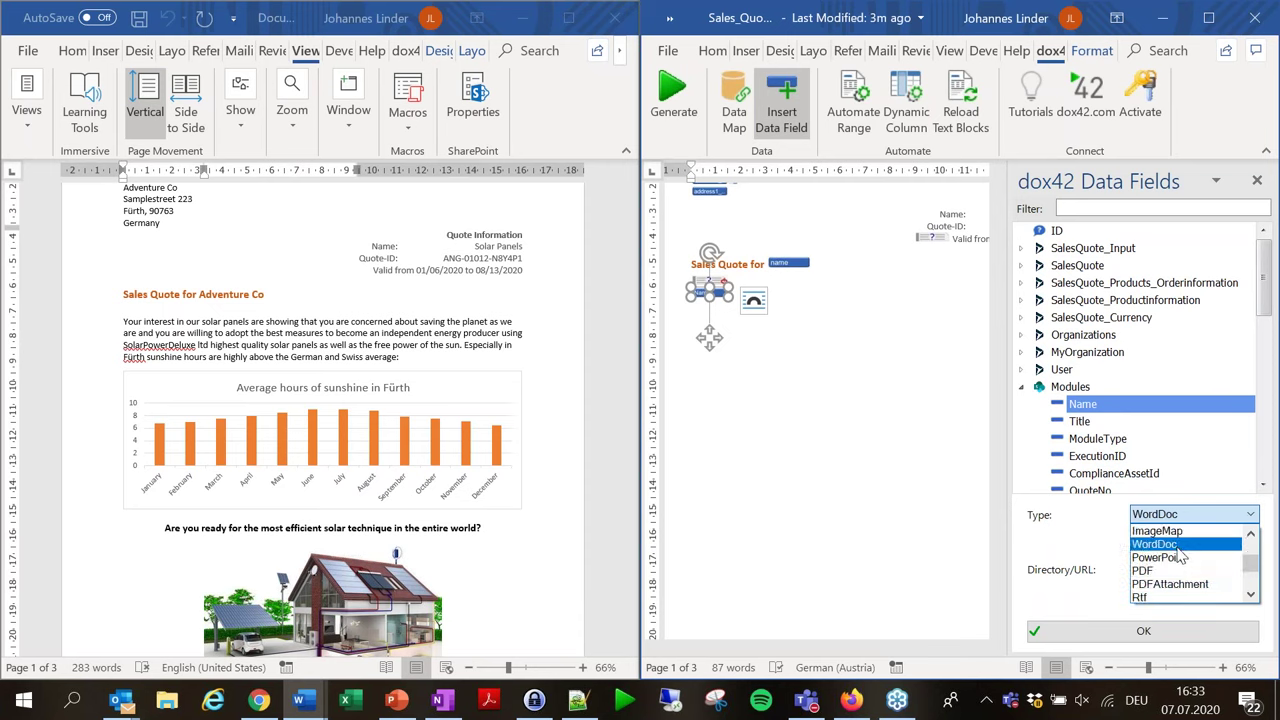
click(858, 488)
click(1257, 180)
Scroll both synchronized documents to compare output with template, then open the dox42 Data Map.
scroll(960, 400, down, 5)
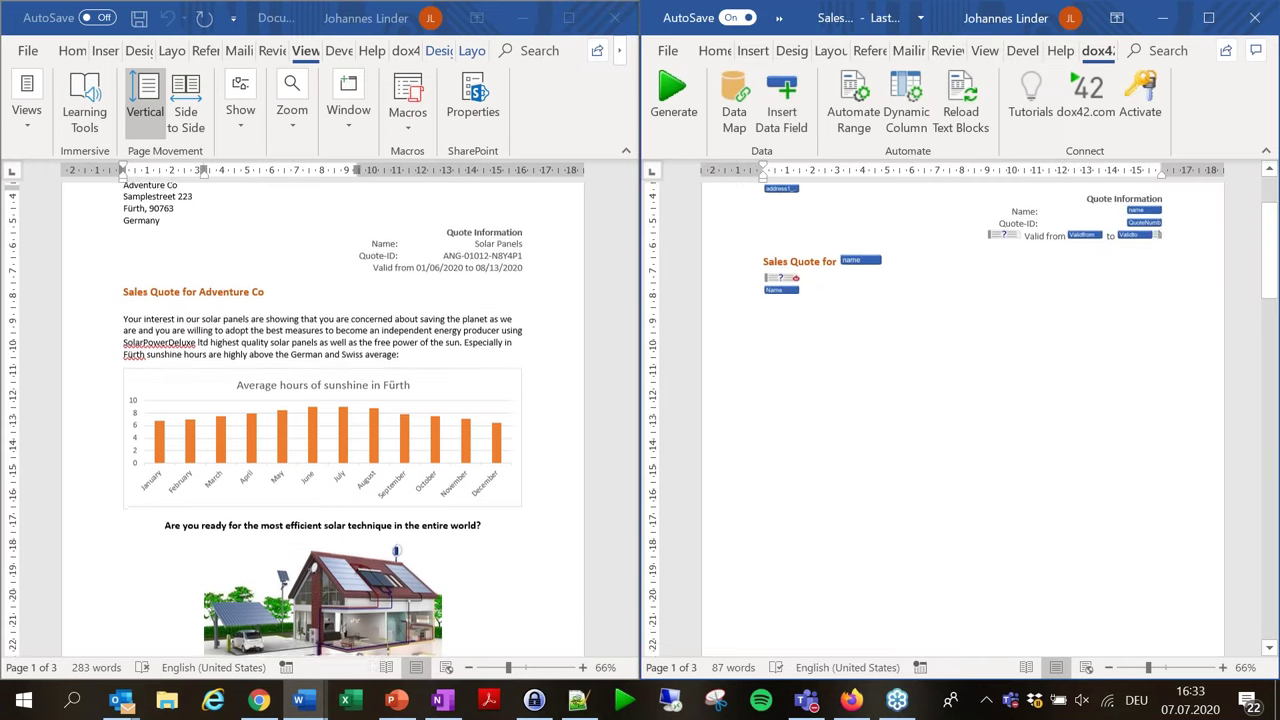
scroll(900, 363, down, 8)
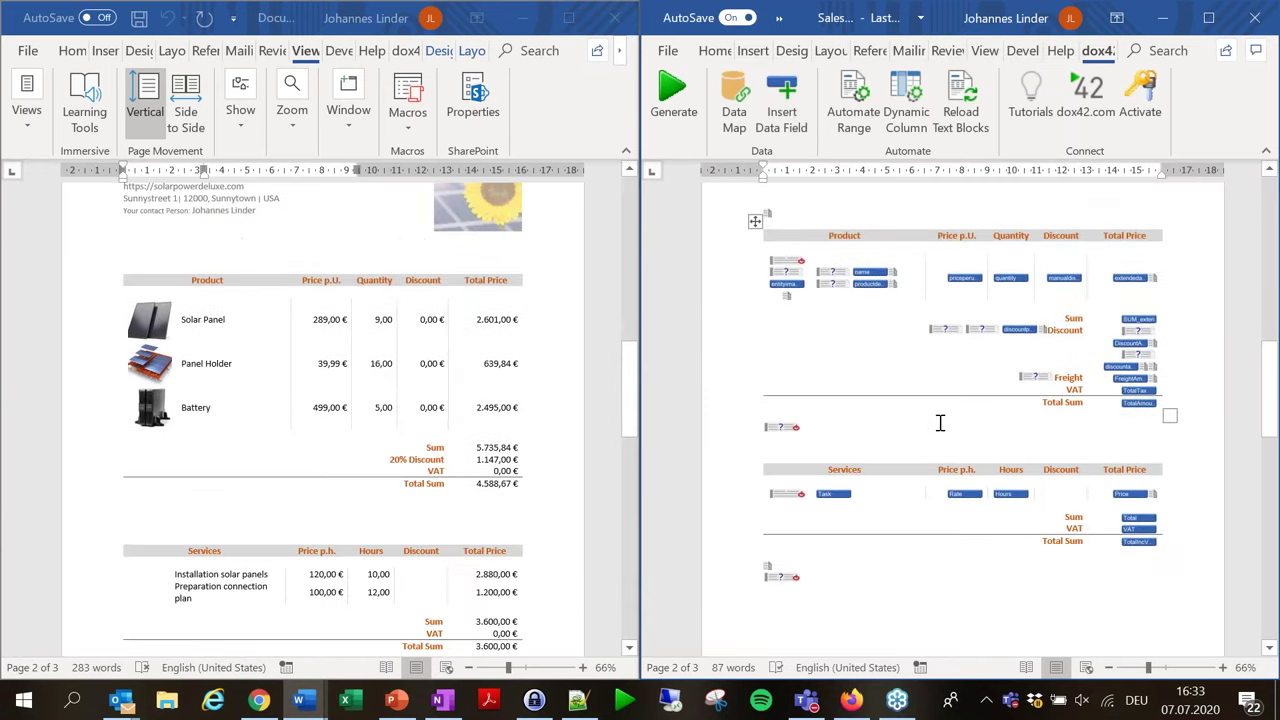
scroll(938, 430, down, 8)
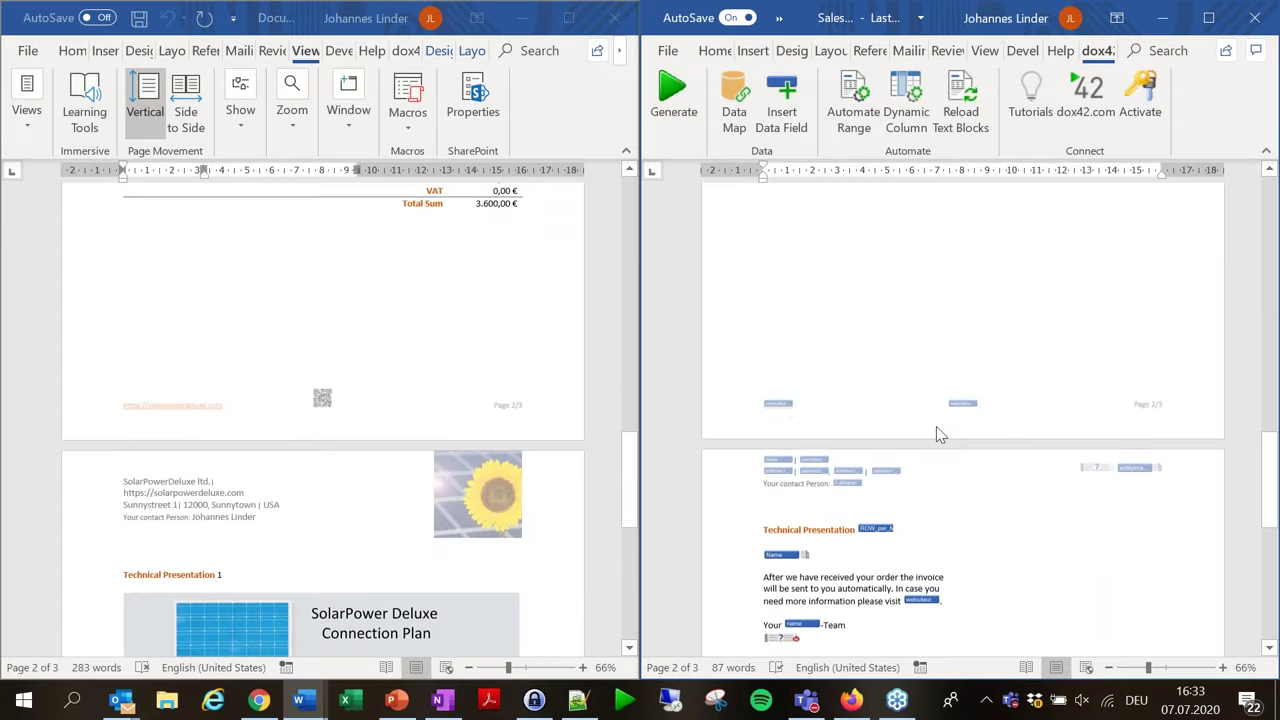
scroll(940, 420, up, 10)
scroll(944, 400, up, 4)
scroll(944, 400, down, 3)
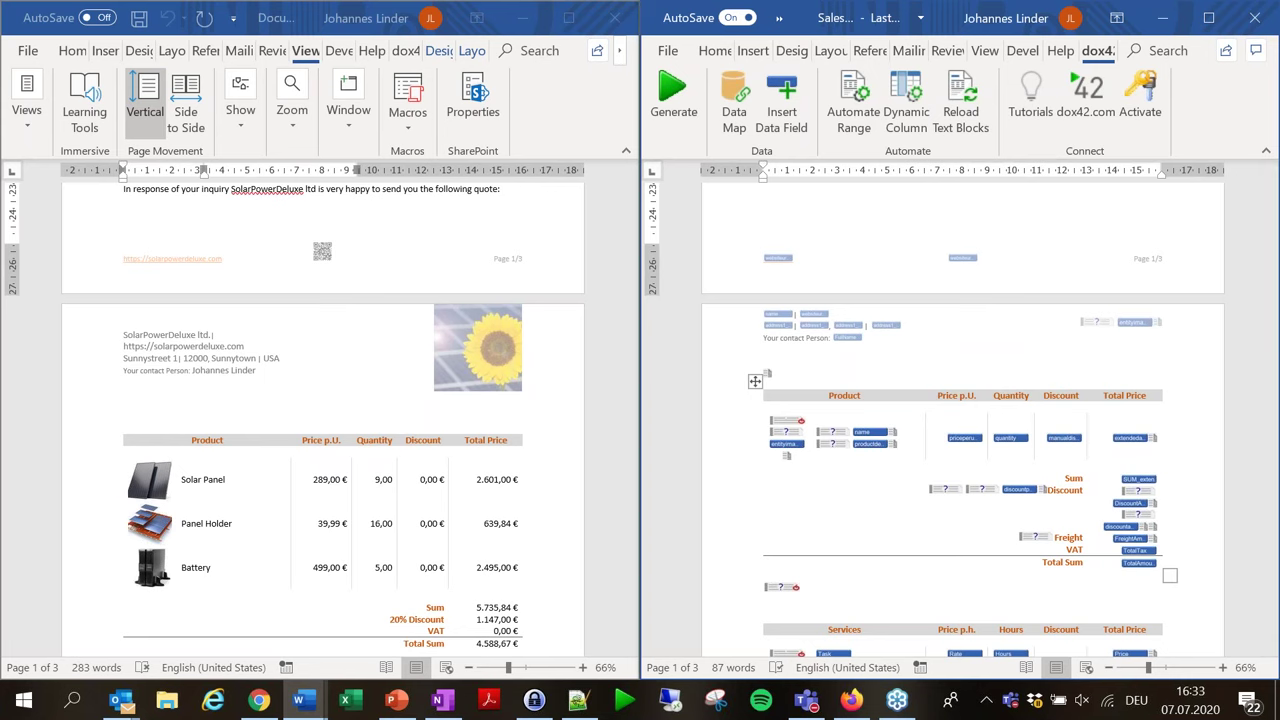
scroll(929, 463, down, 5)
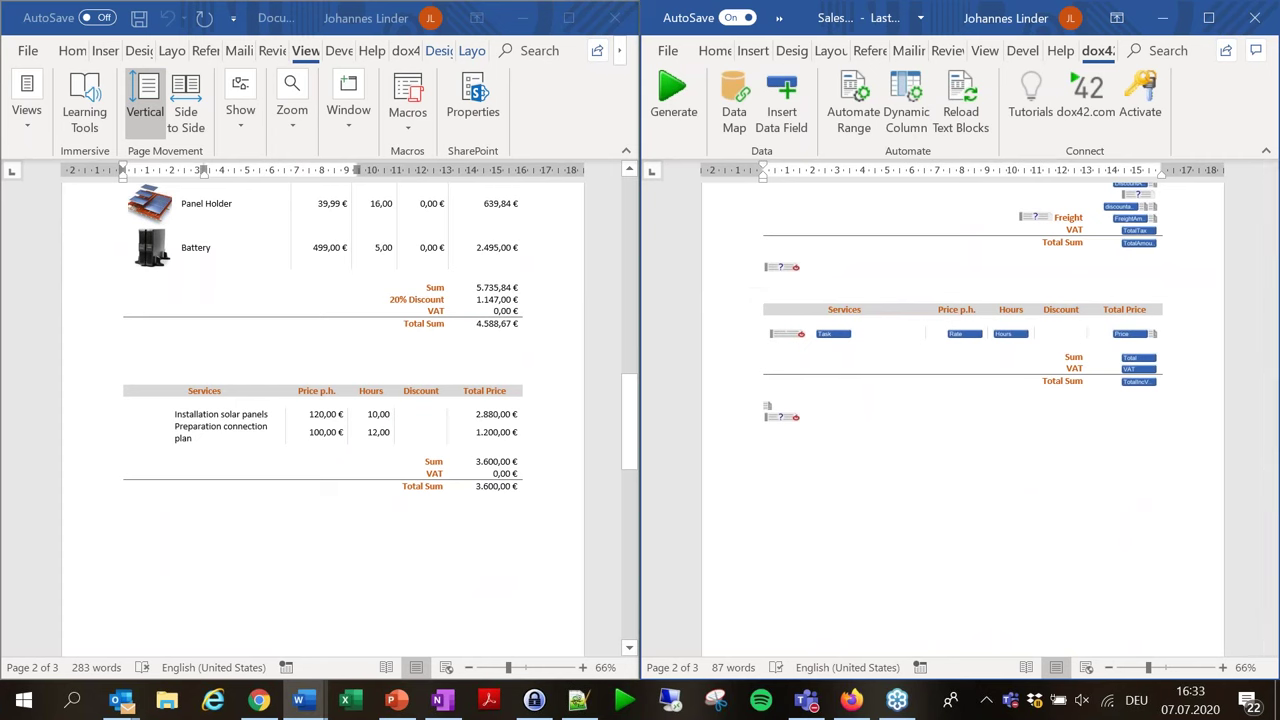
scroll(1100, 358, down, 9)
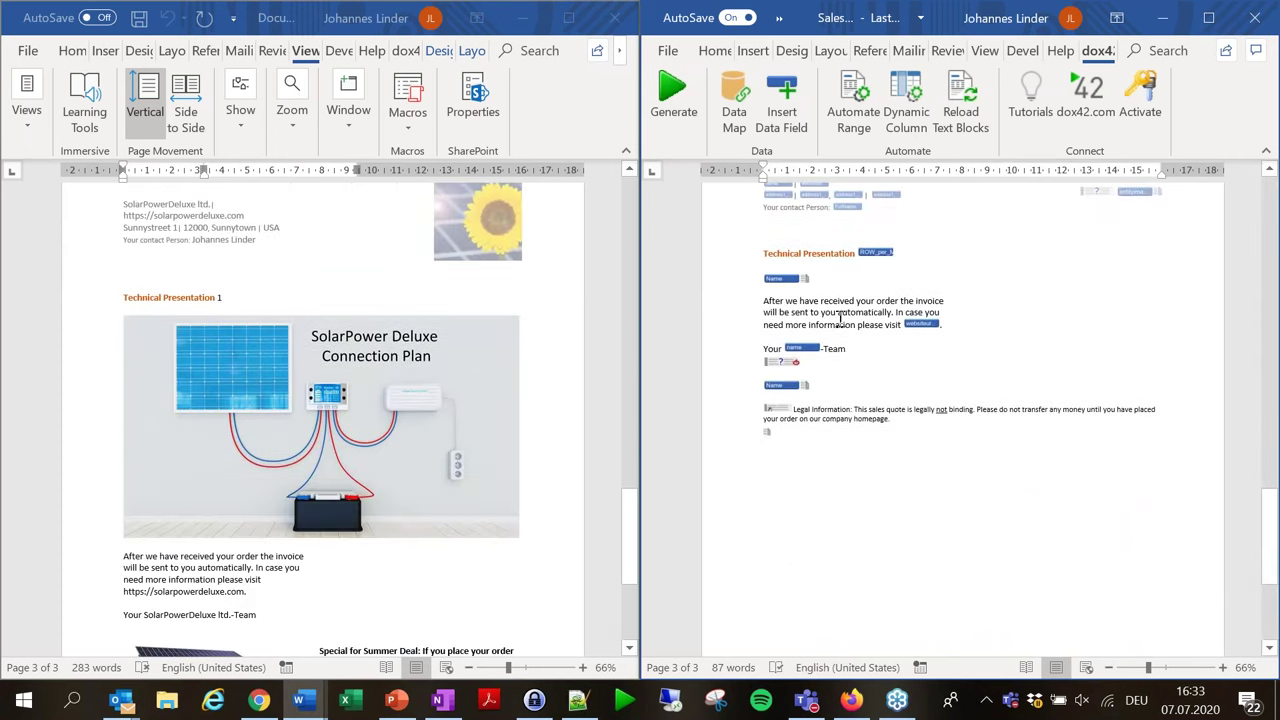
scroll(840, 318, down, 4)
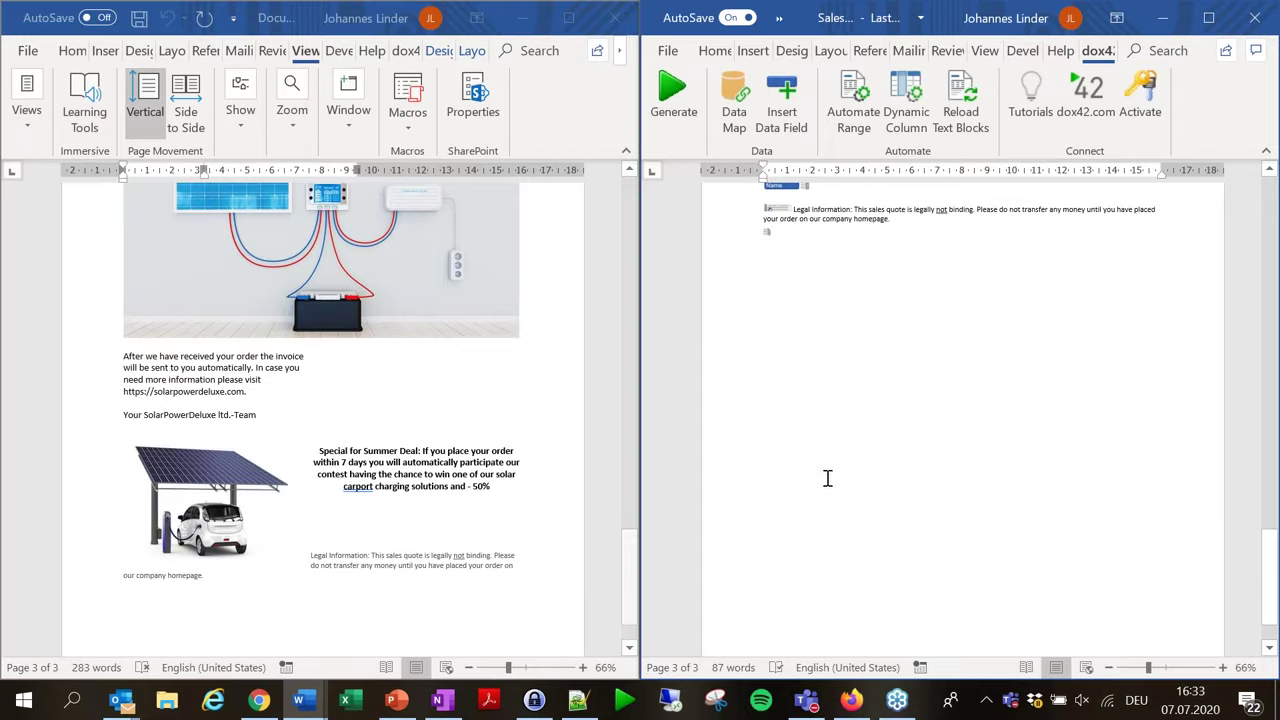
scroll(1050, 410, up, 4)
scroll(1059, 399, up, 20)
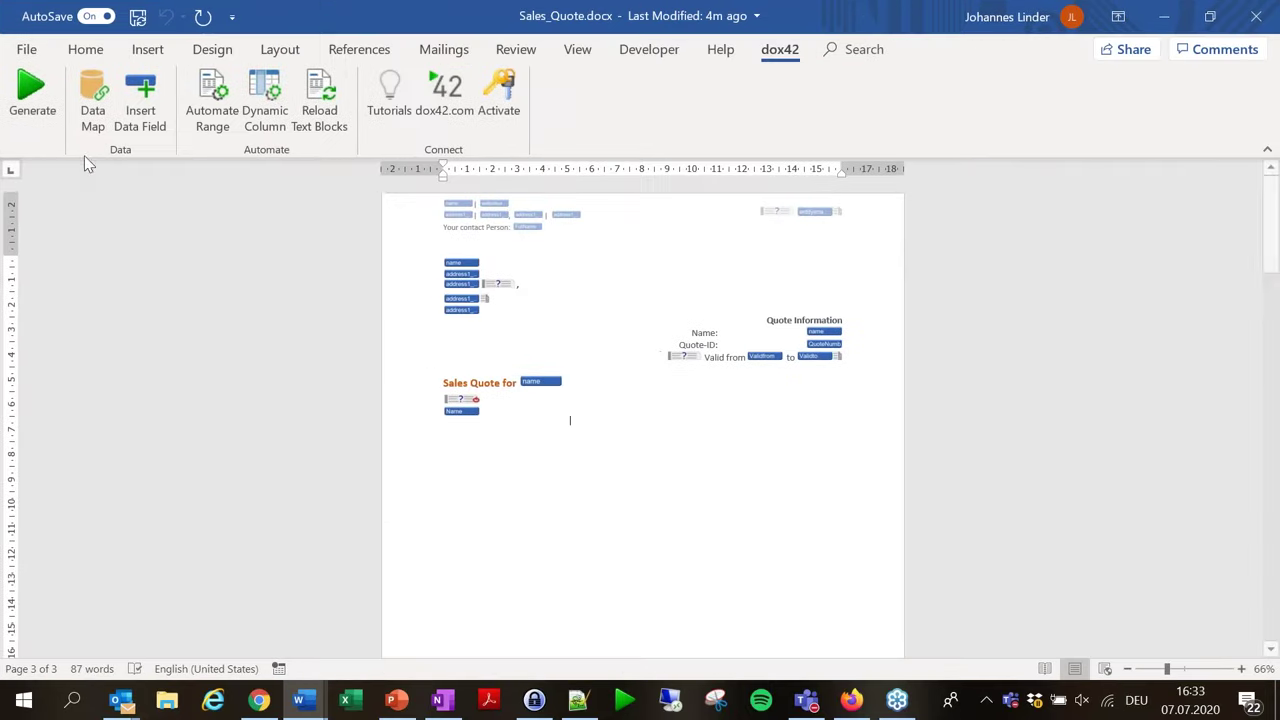
click(92, 100)
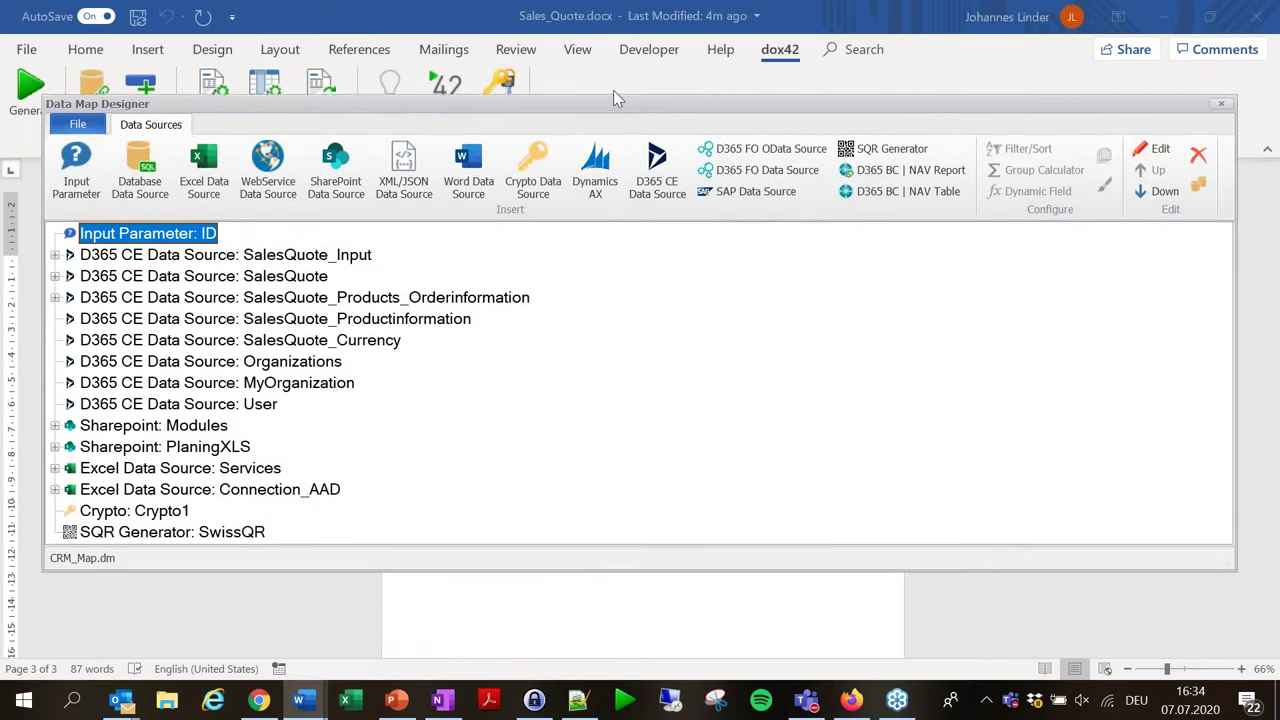
Enlarge the Data Map Designer and open the 'D365 CE Data Source: SalesQuote' settings.
drag(617, 90, 617, 62)
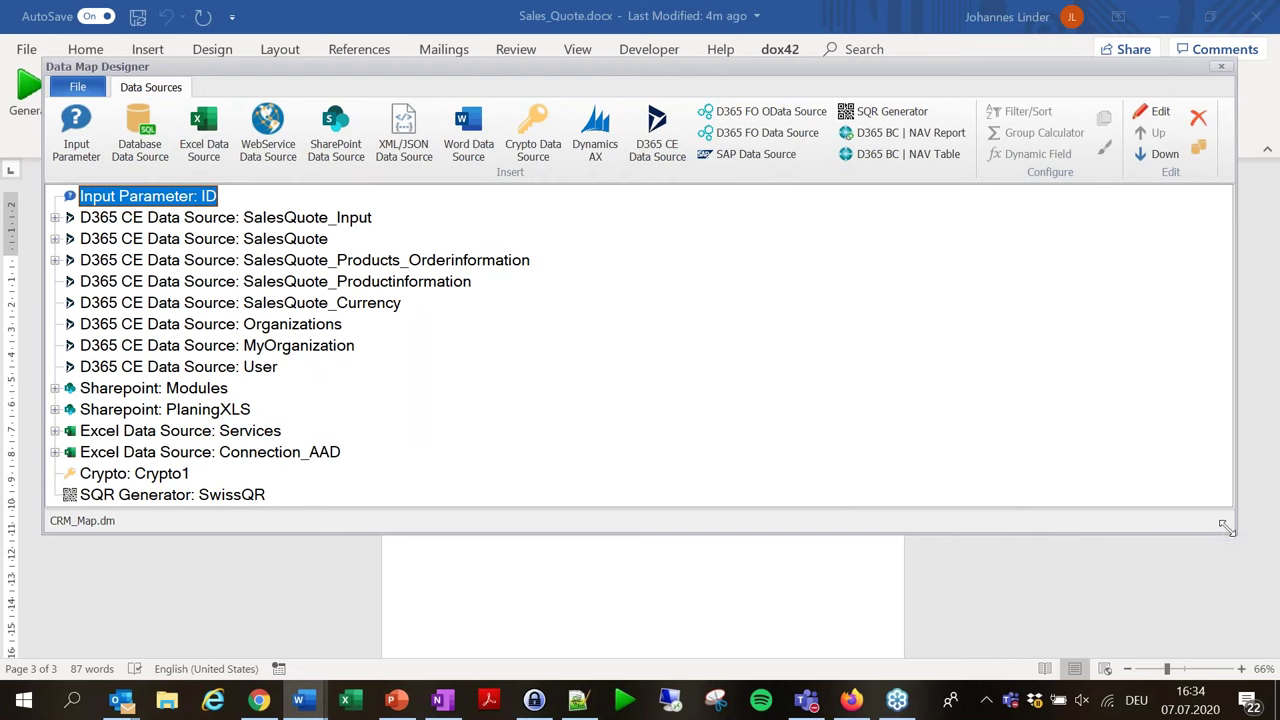
drag(1232, 562, 1263, 671)
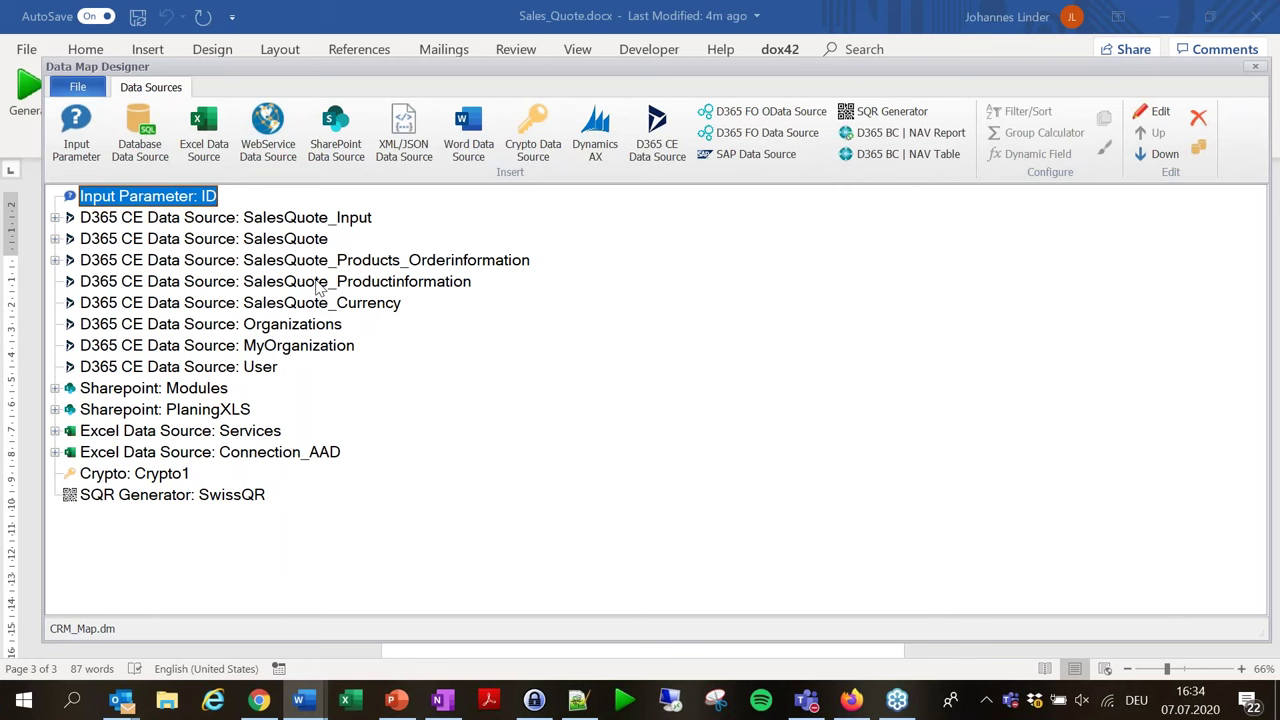
double_click(226, 241)
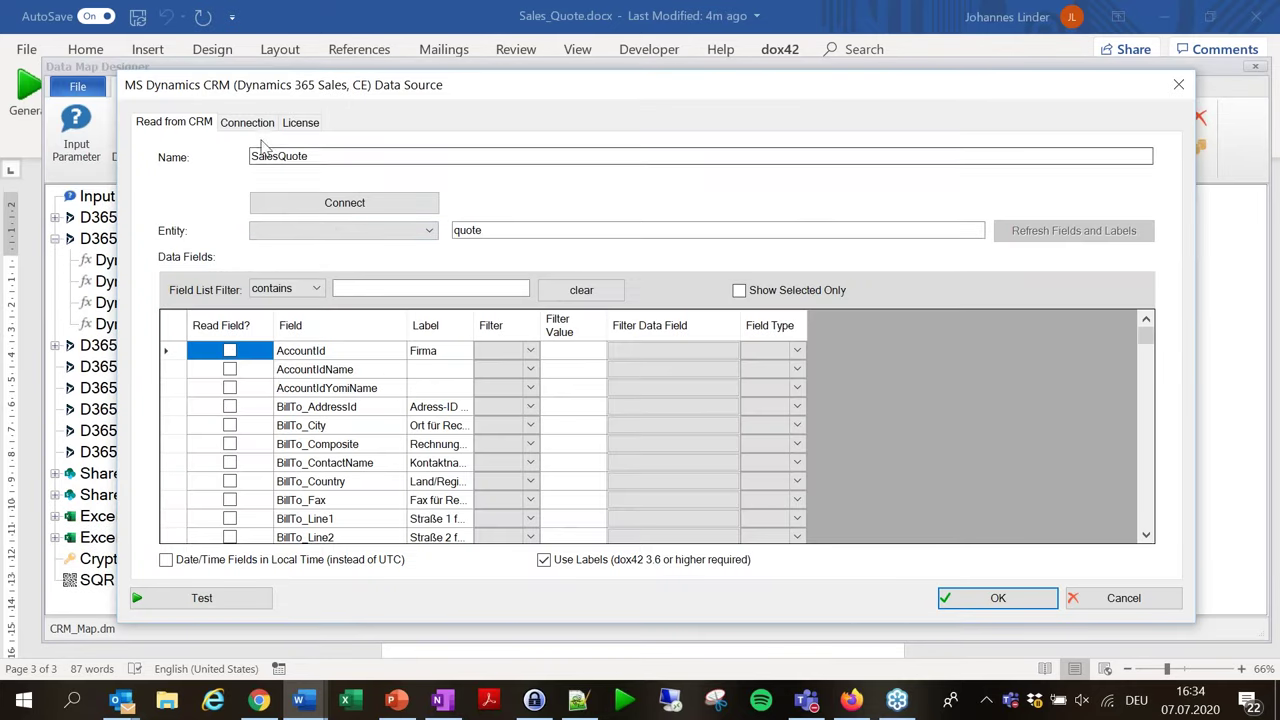
Review the Azure Active Directory connection configuration and cancel without changes.
click(247, 122)
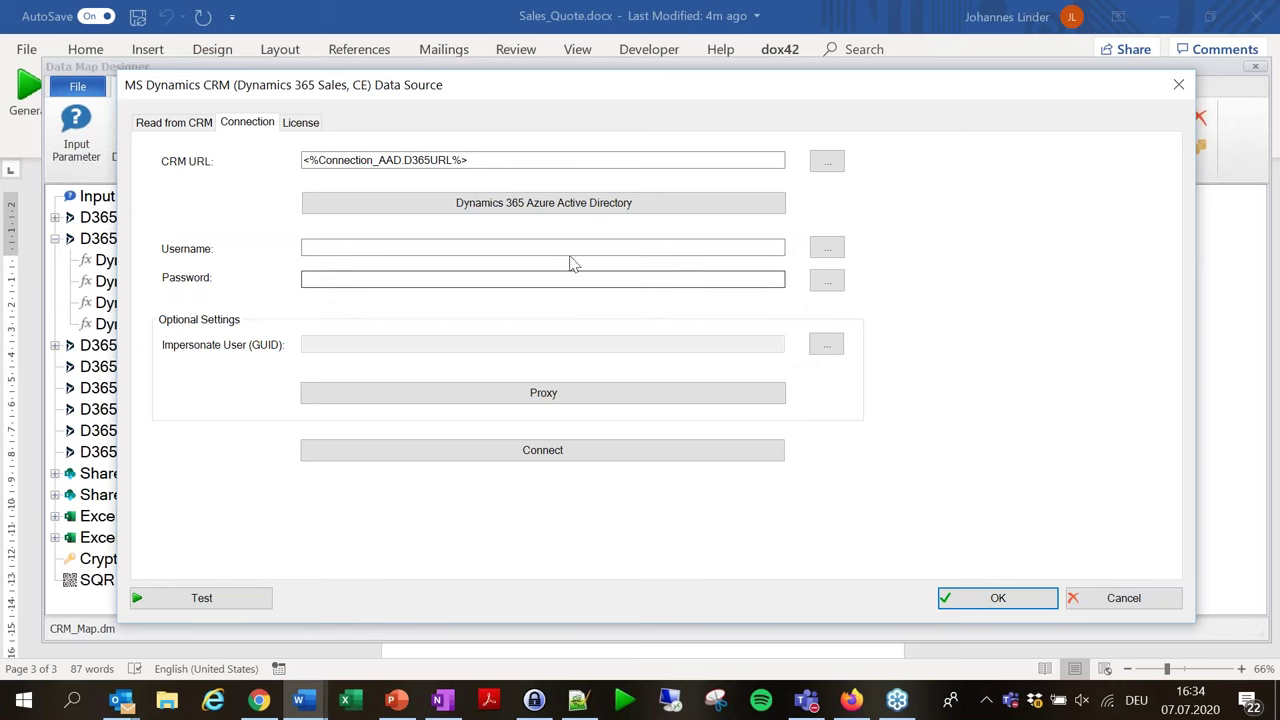
click(566, 208)
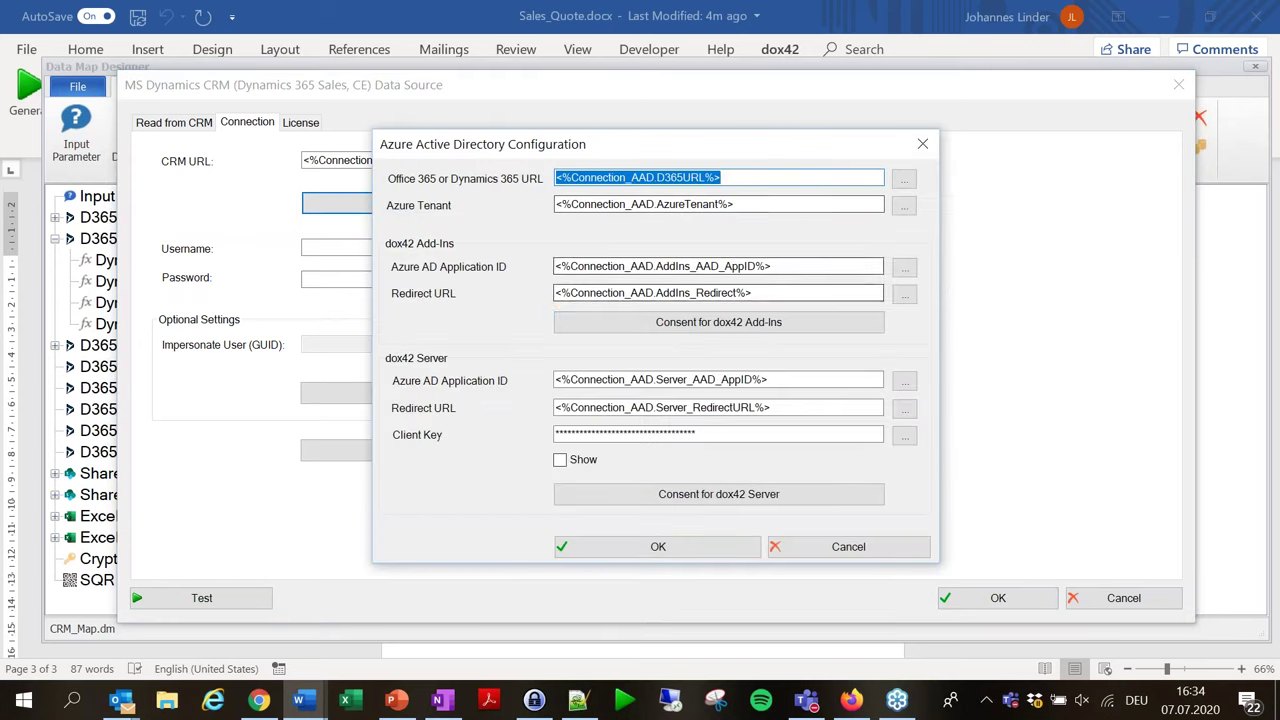
click(734, 180)
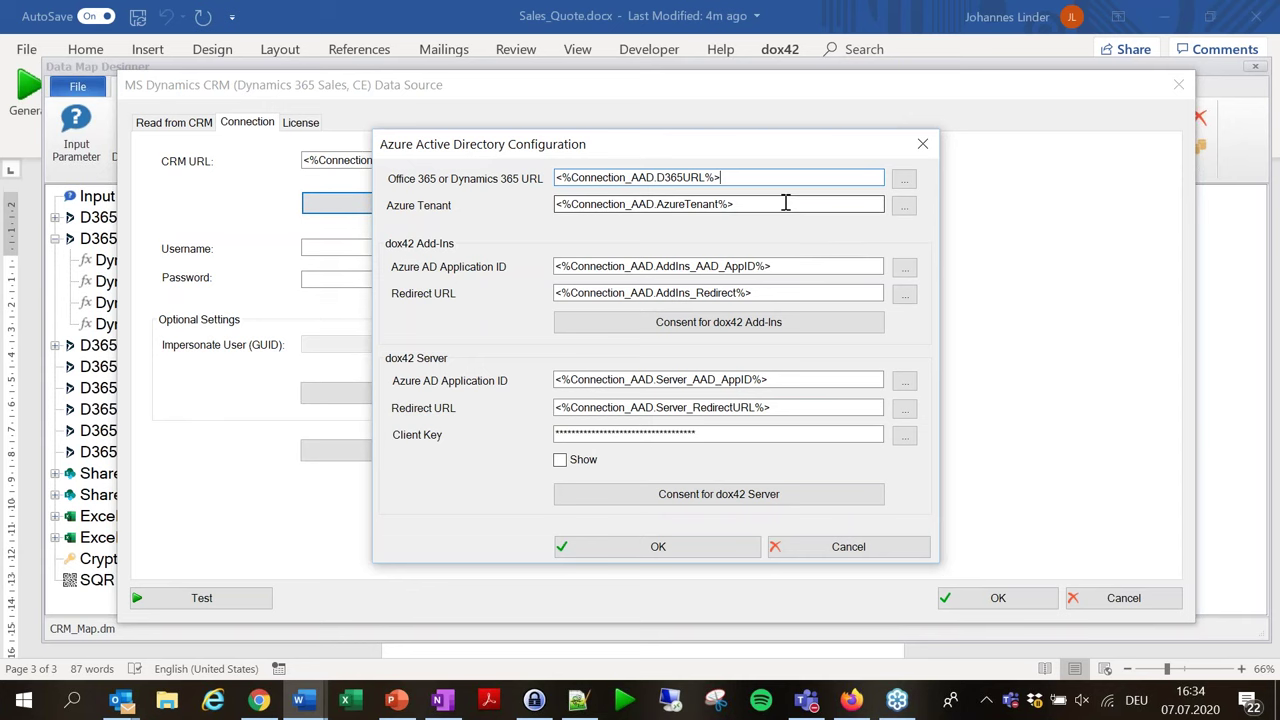
click(872, 545)
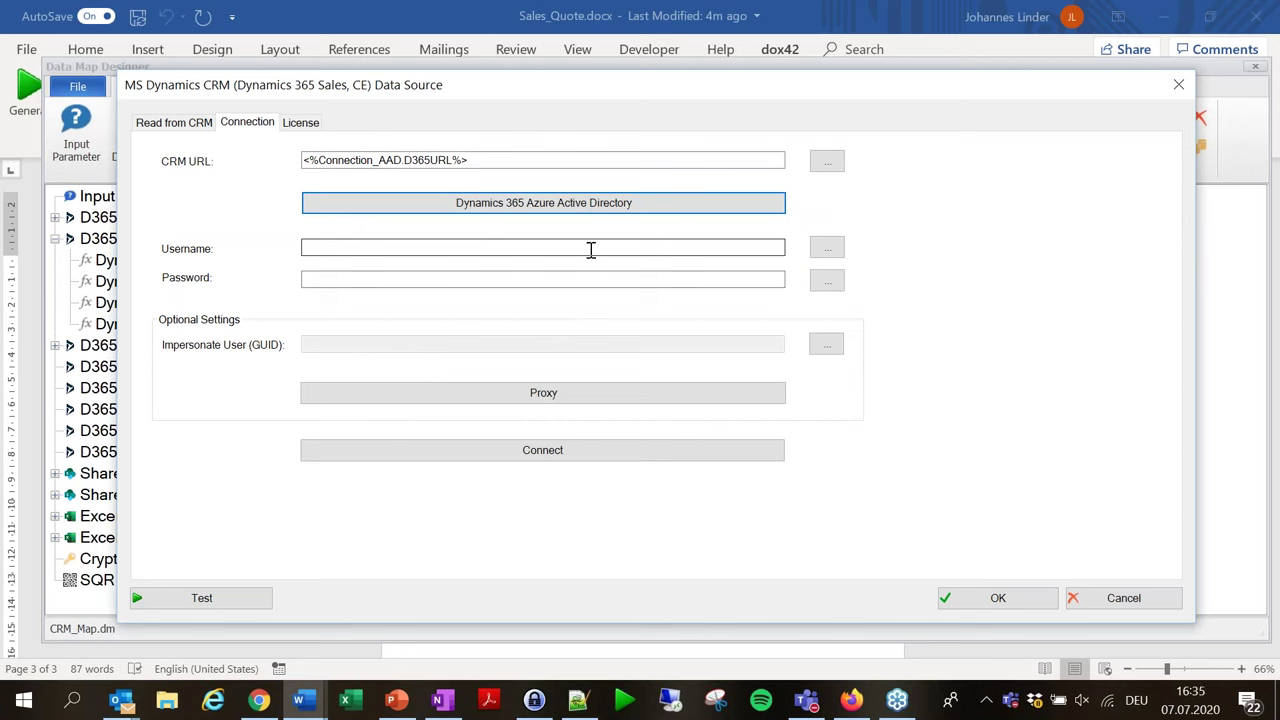
Connect the SalesQuote data source to Dynamics 365 and acknowledge the success message.
click(521, 165)
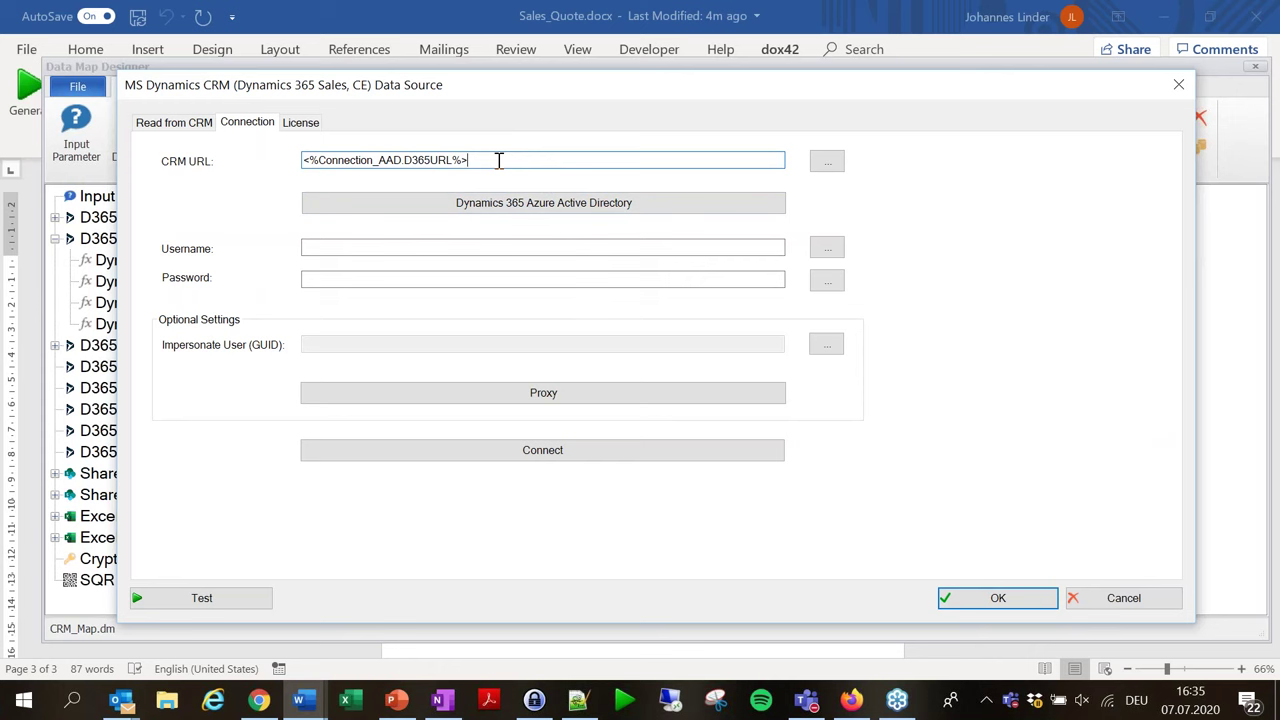
click(394, 280)
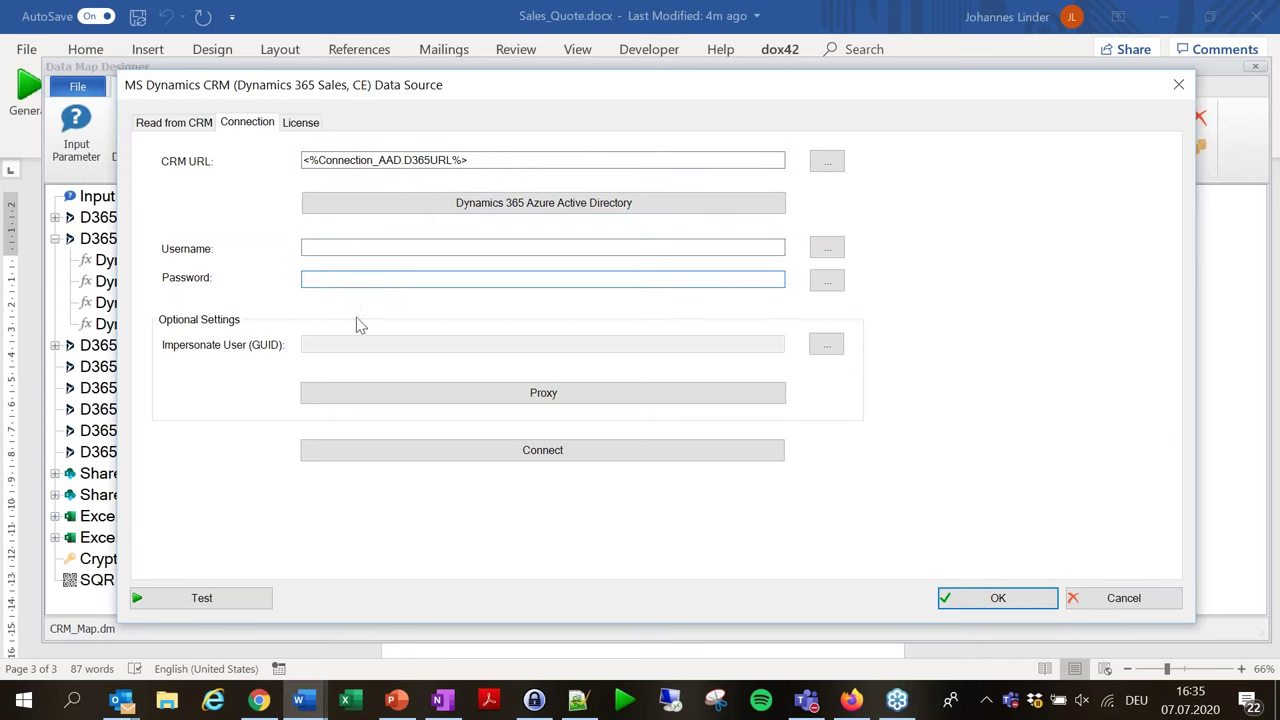
click(488, 451)
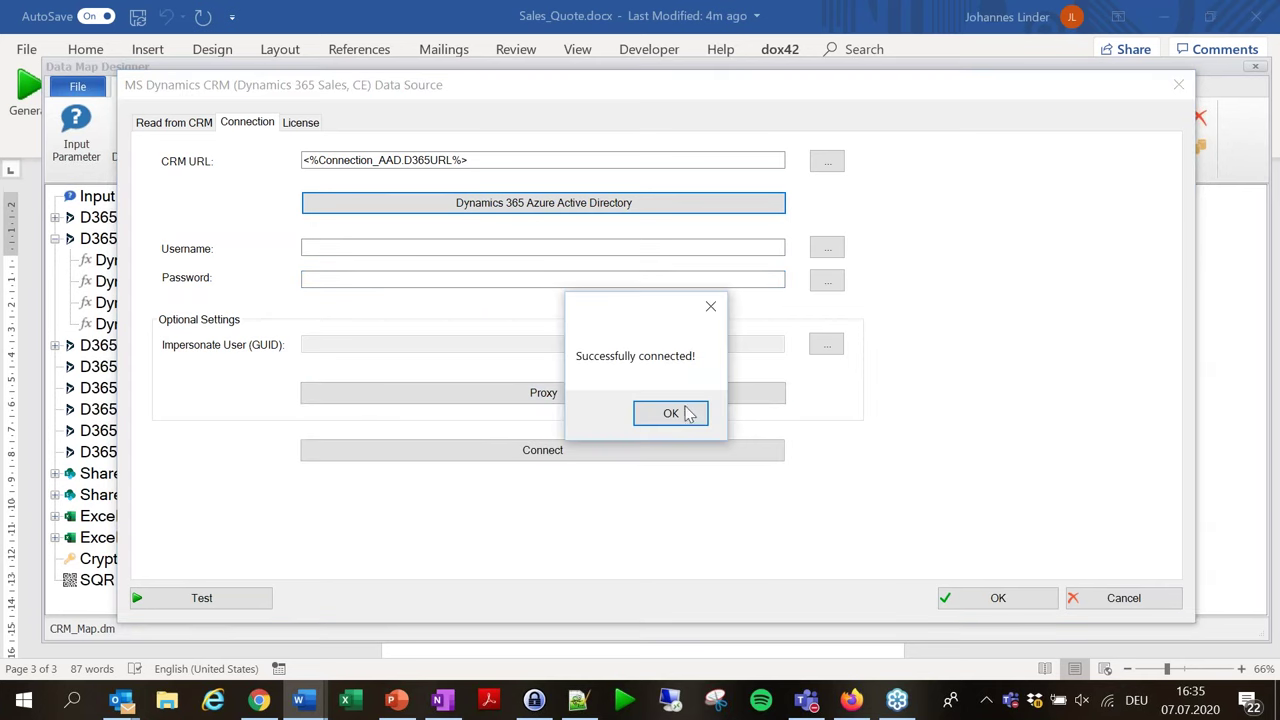
click(682, 410)
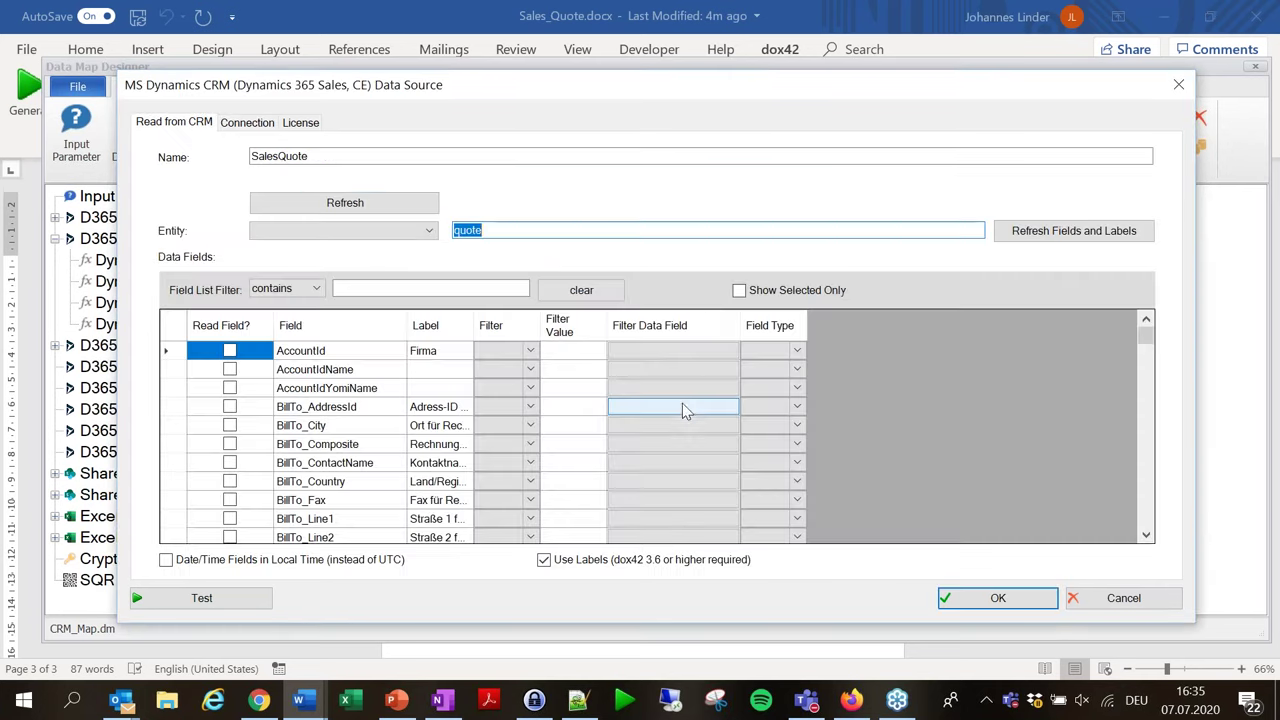
Confirm the SalesQuote source reads the quote entity, showing only the selected fields.
click(427, 234)
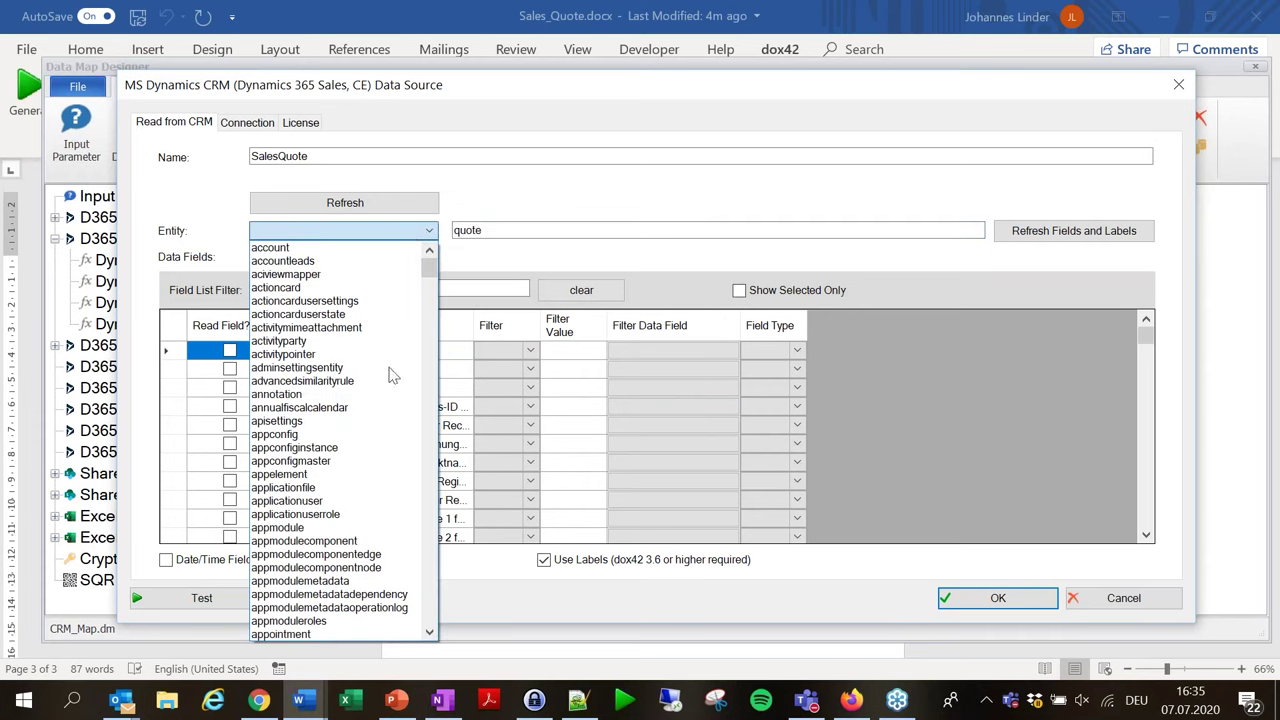
scroll(389, 400, down, 8)
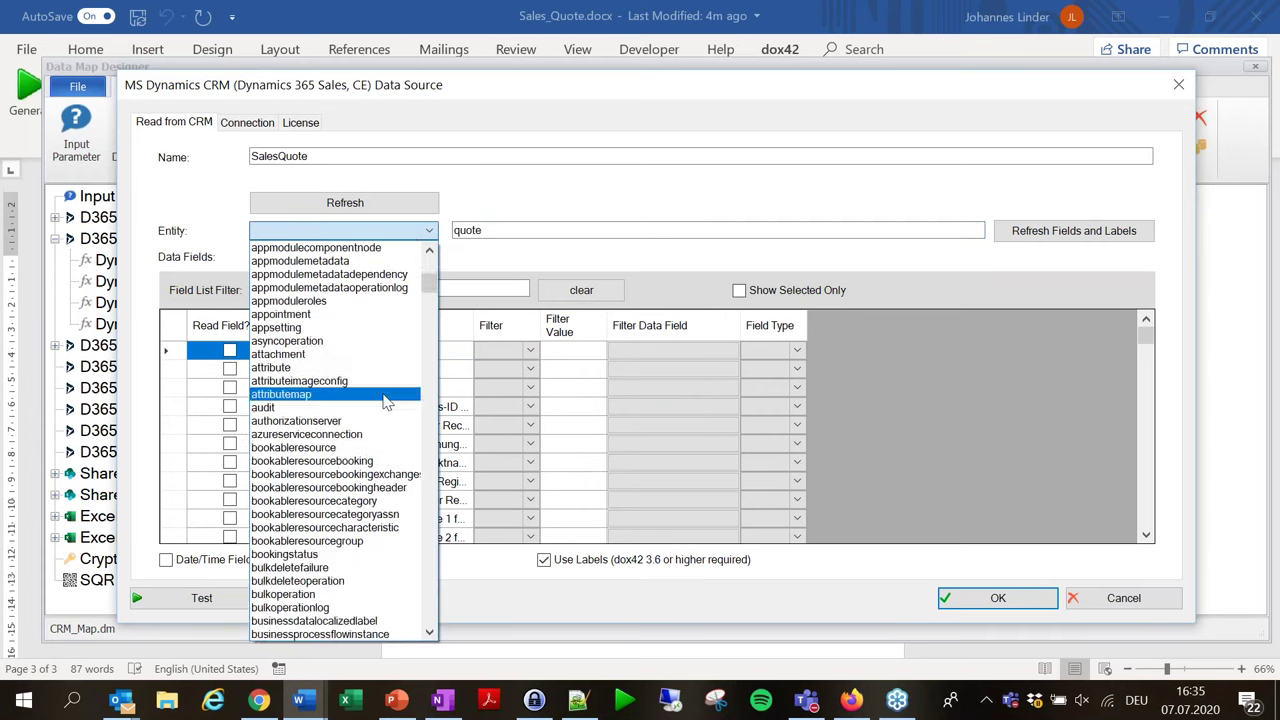
click(677, 180)
scroll(548, 360, down, 1)
scroll(551, 443, down, 7)
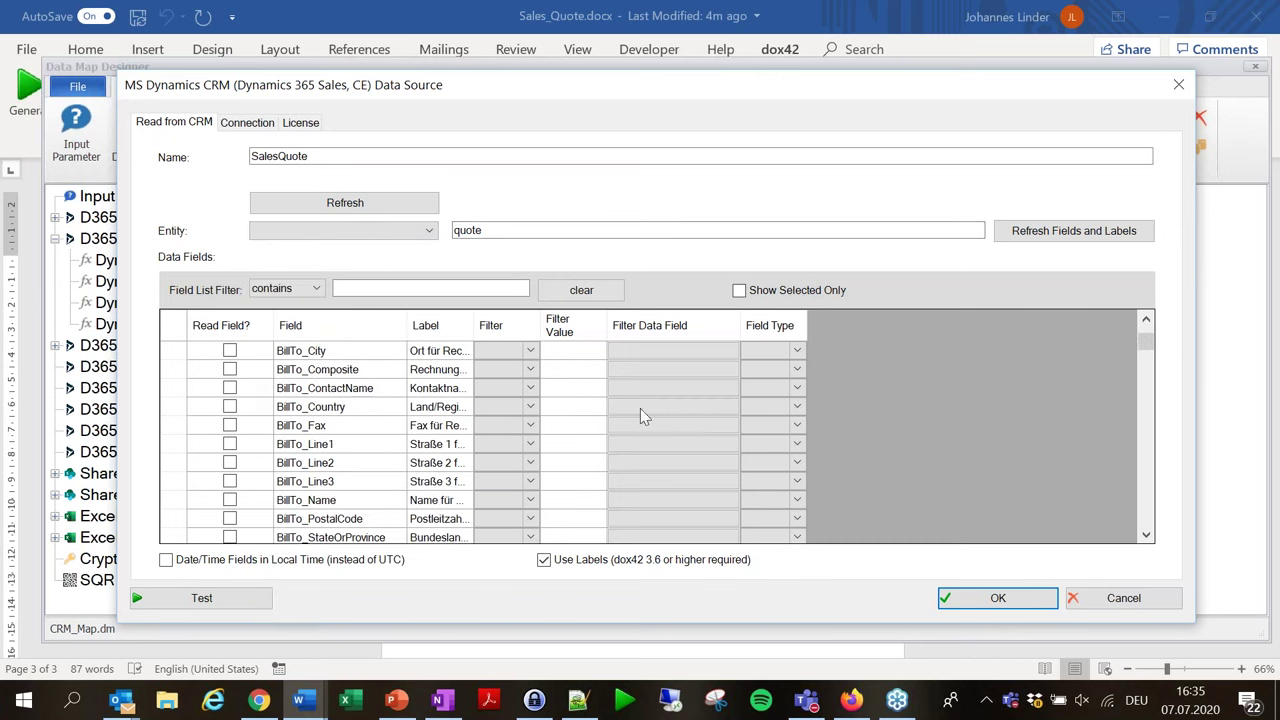
click(739, 290)
Verify QuoteId's filter data field is ID, then cancel the data source settings unchanged.
scroll(679, 424, down, 3)
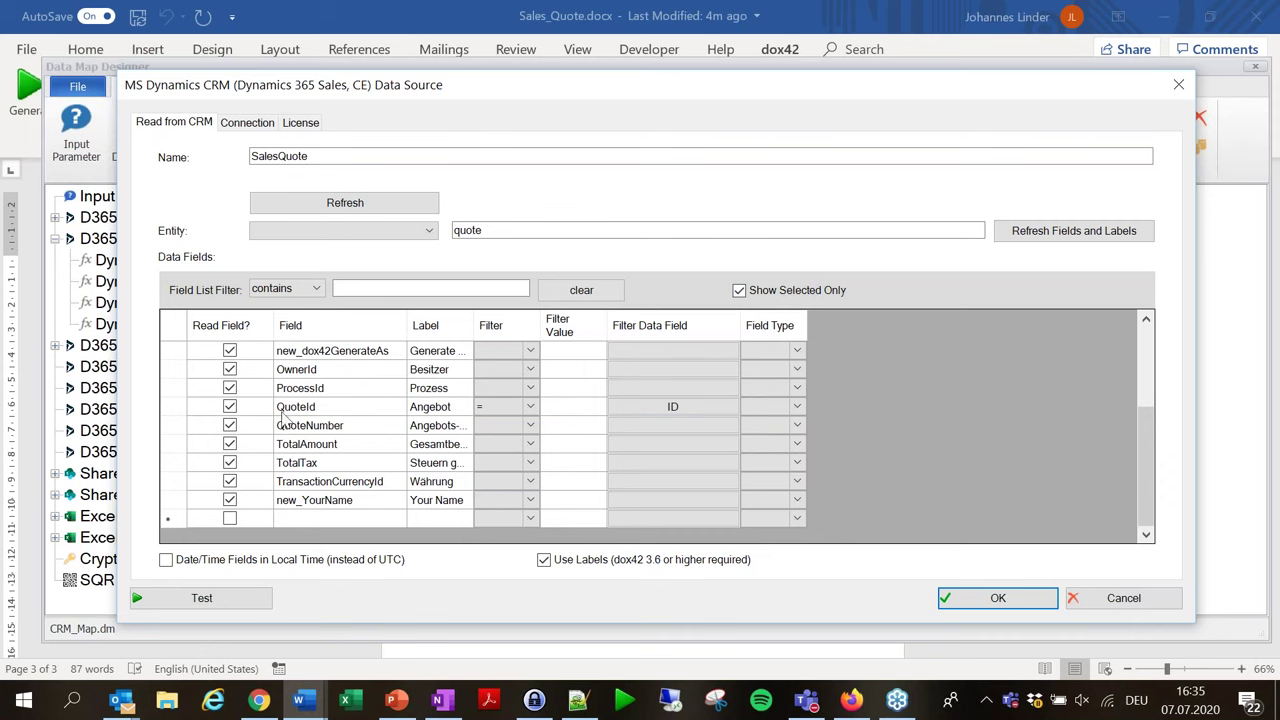
click(701, 405)
drag(759, 466, 942, 642)
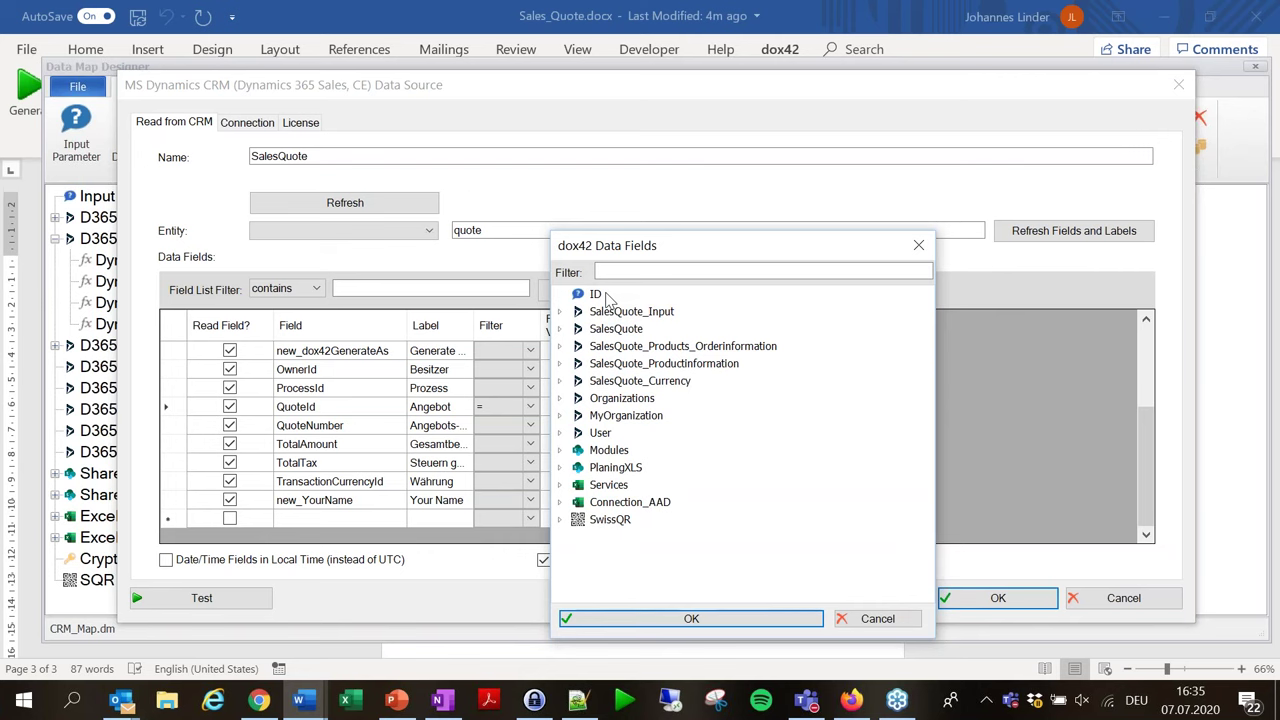
click(878, 618)
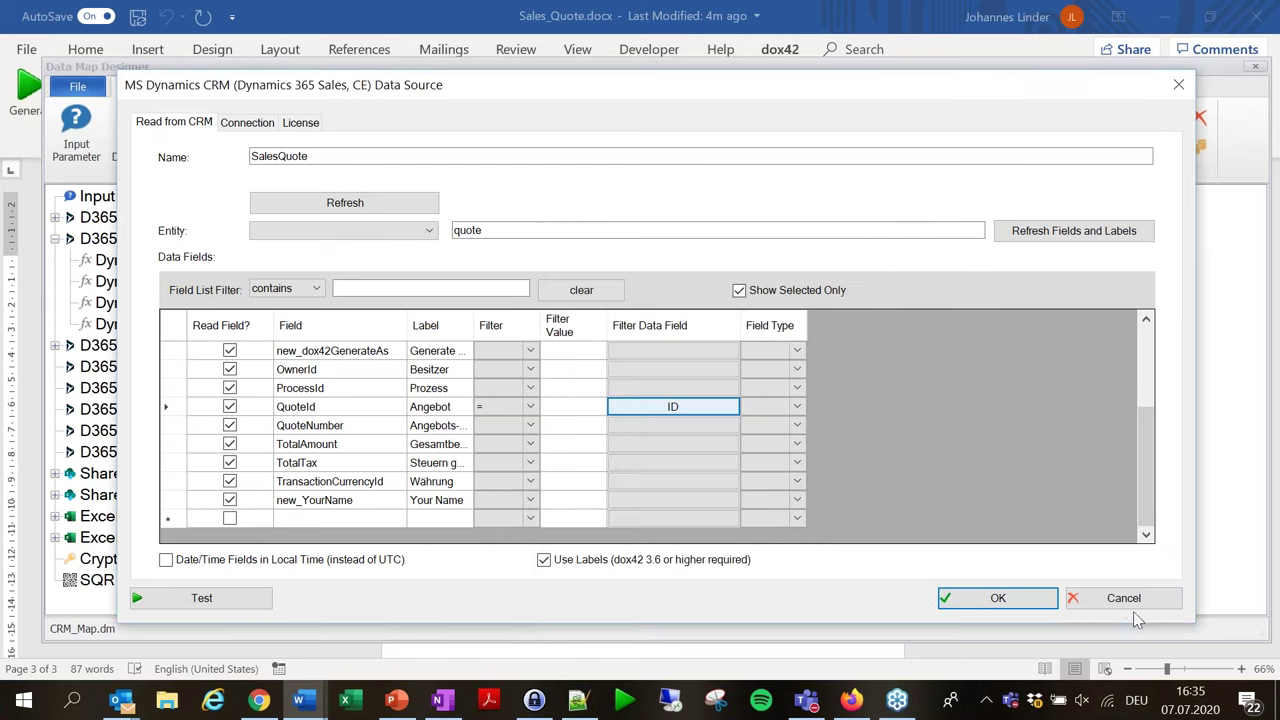
click(1137, 601)
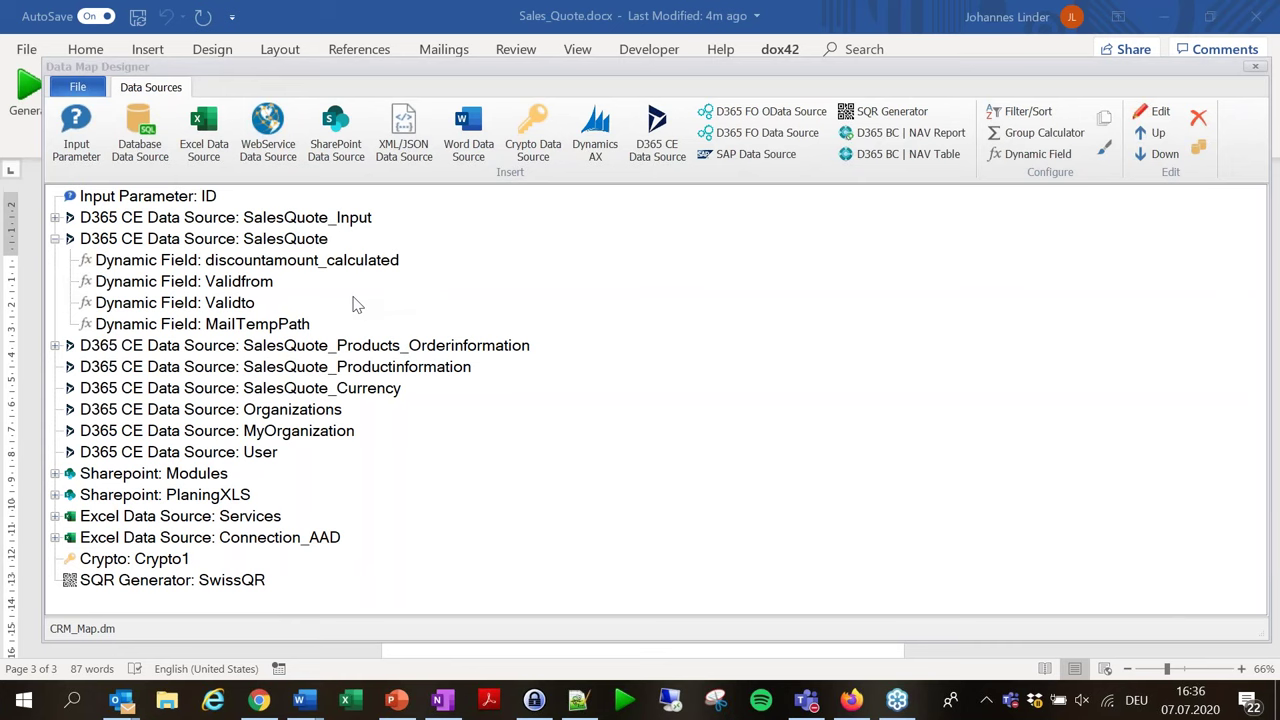
Close the Data Map Designer and inspect the product picture's entityImage field, typed Image with dimension 50.
click(1254, 70)
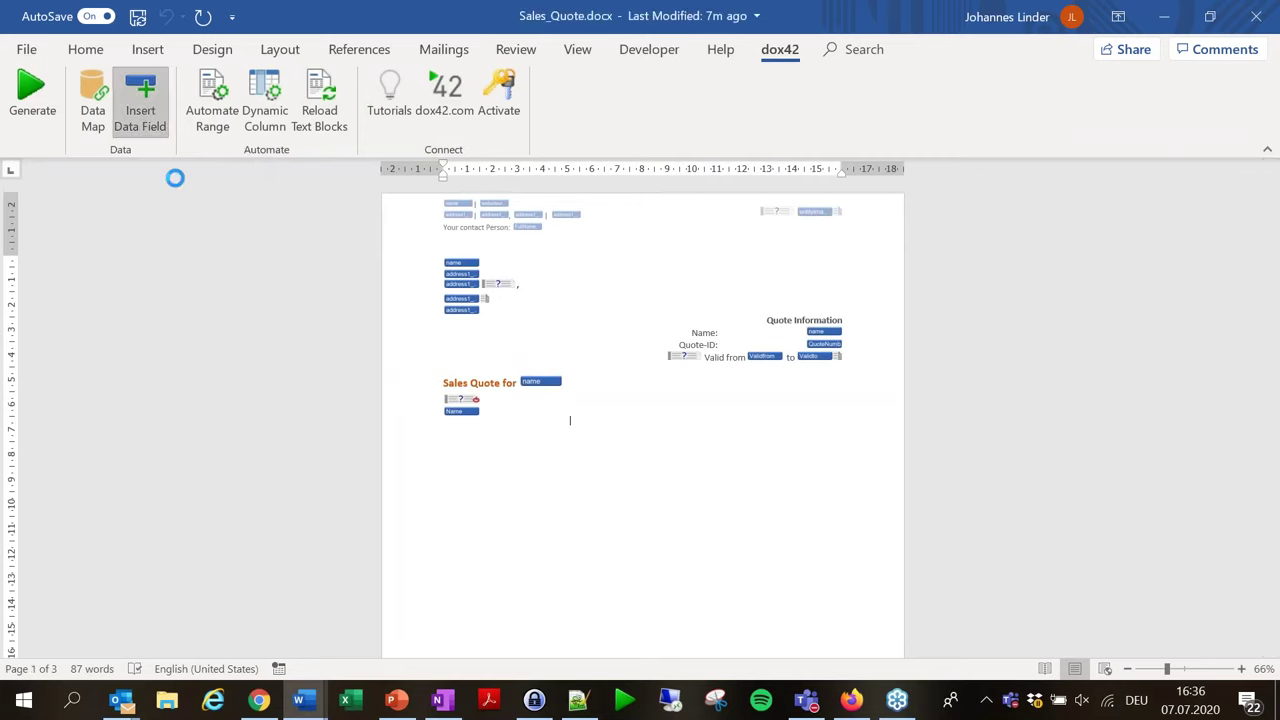
scroll(466, 400, down, 10)
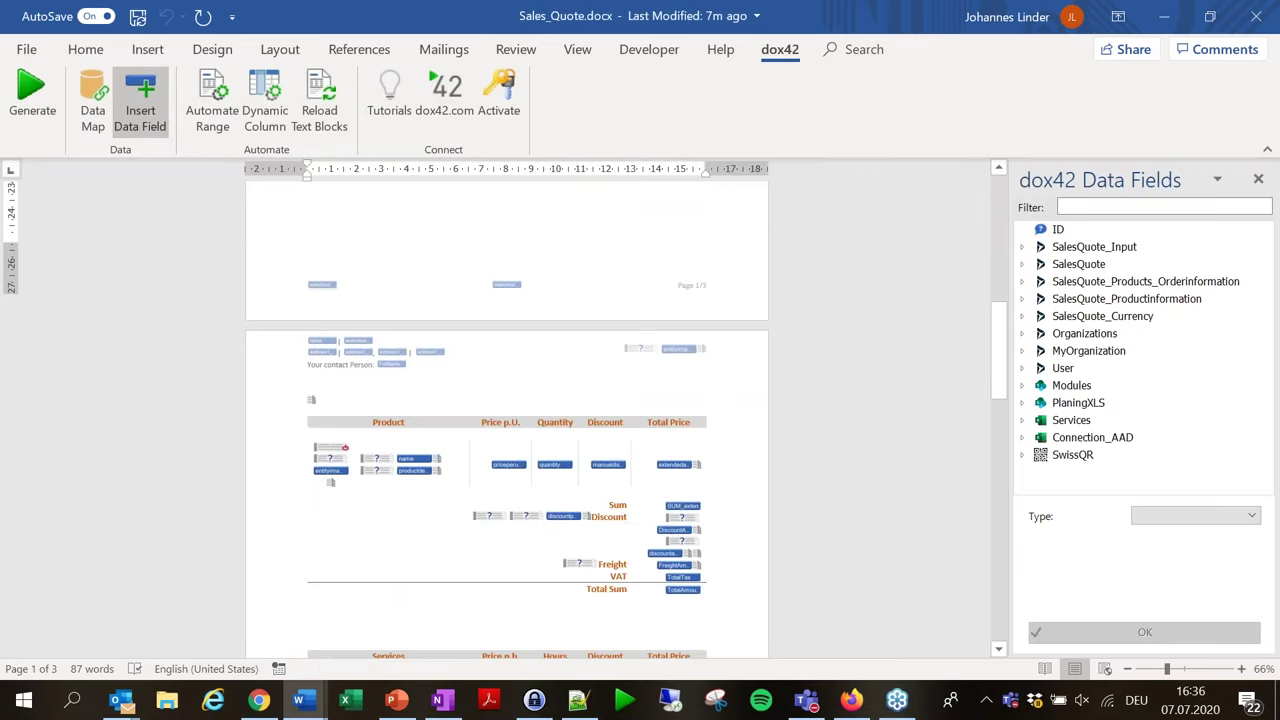
scroll(420, 434, down, 3)
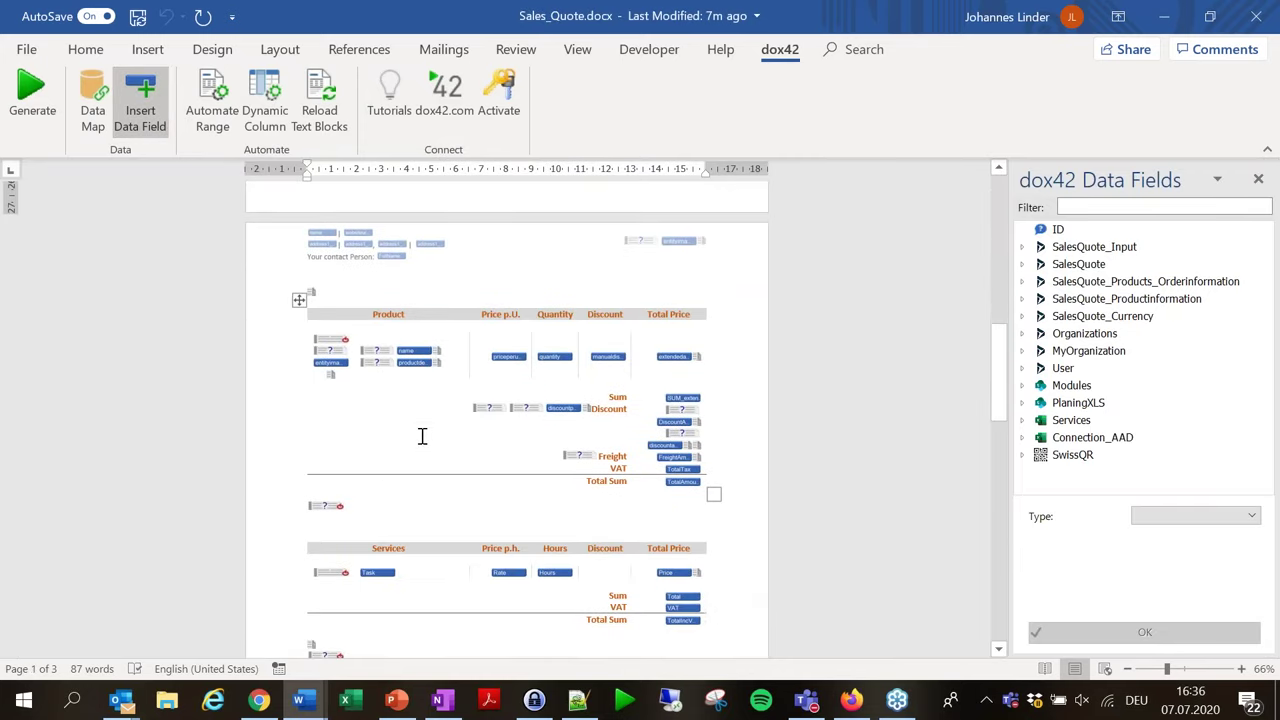
click(331, 364)
click(331, 364)
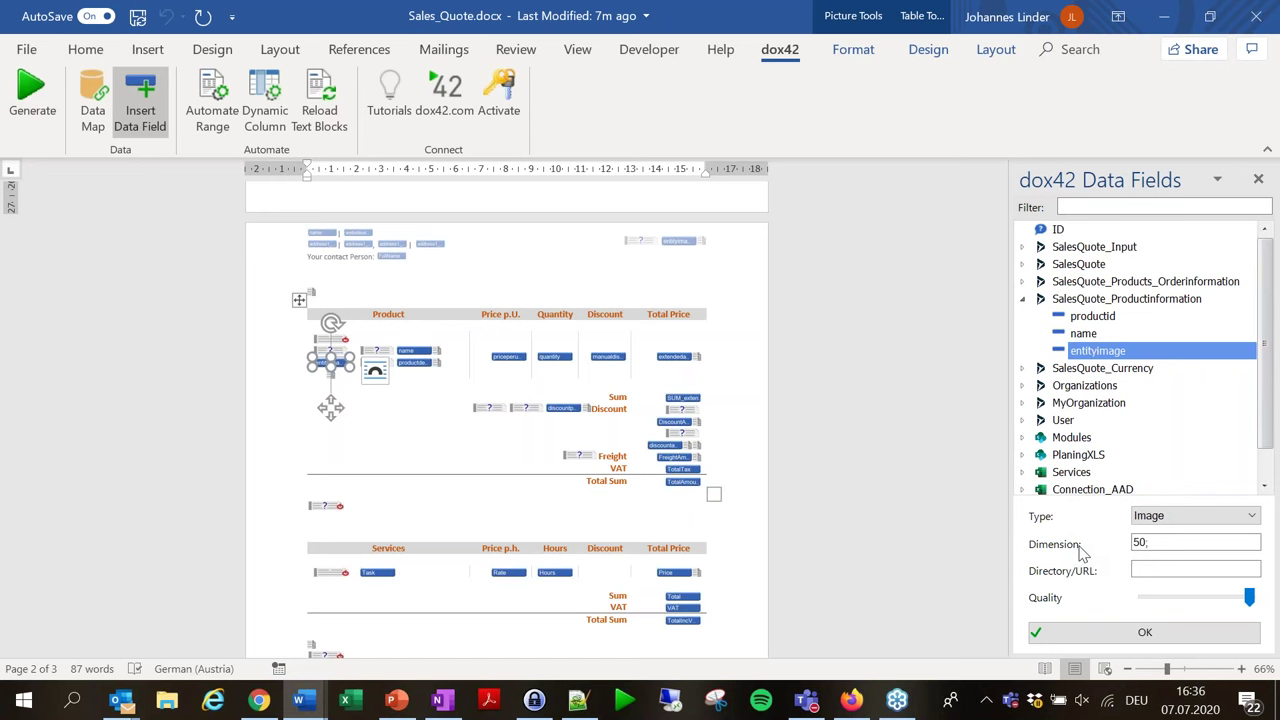
click(1200, 571)
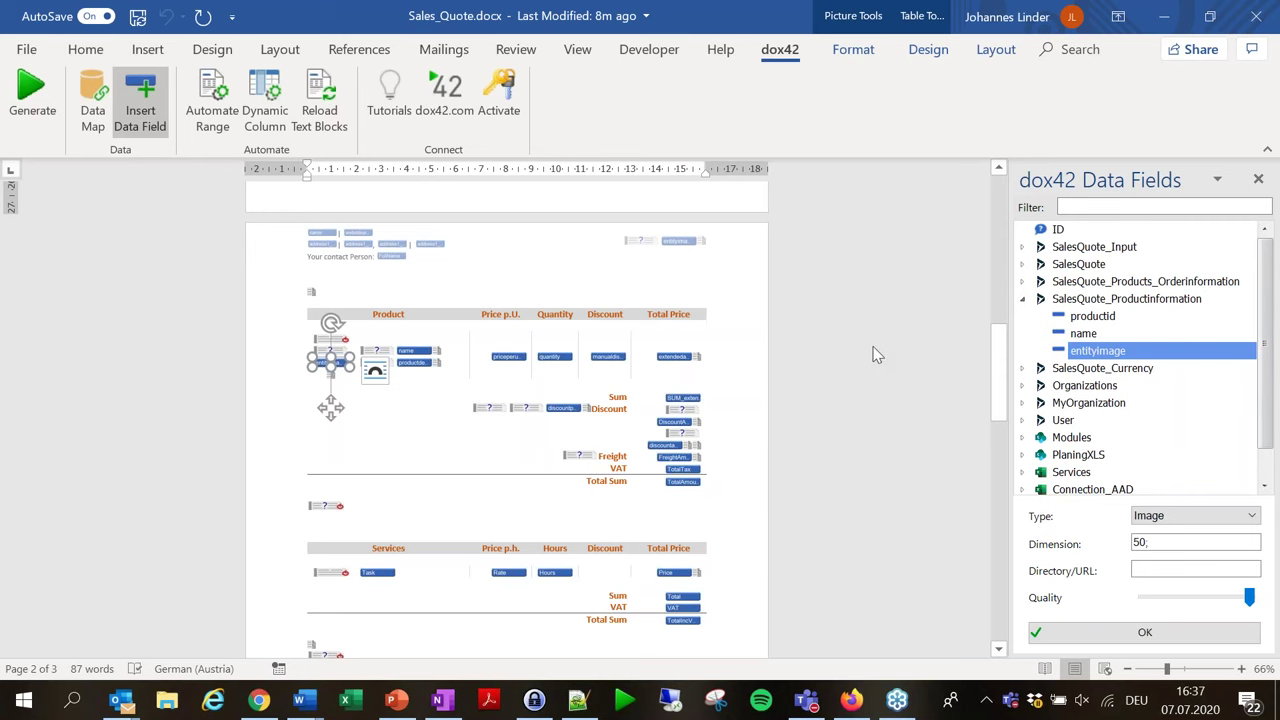
scroll(875, 351, down, 5)
scroll(843, 358, up, 8)
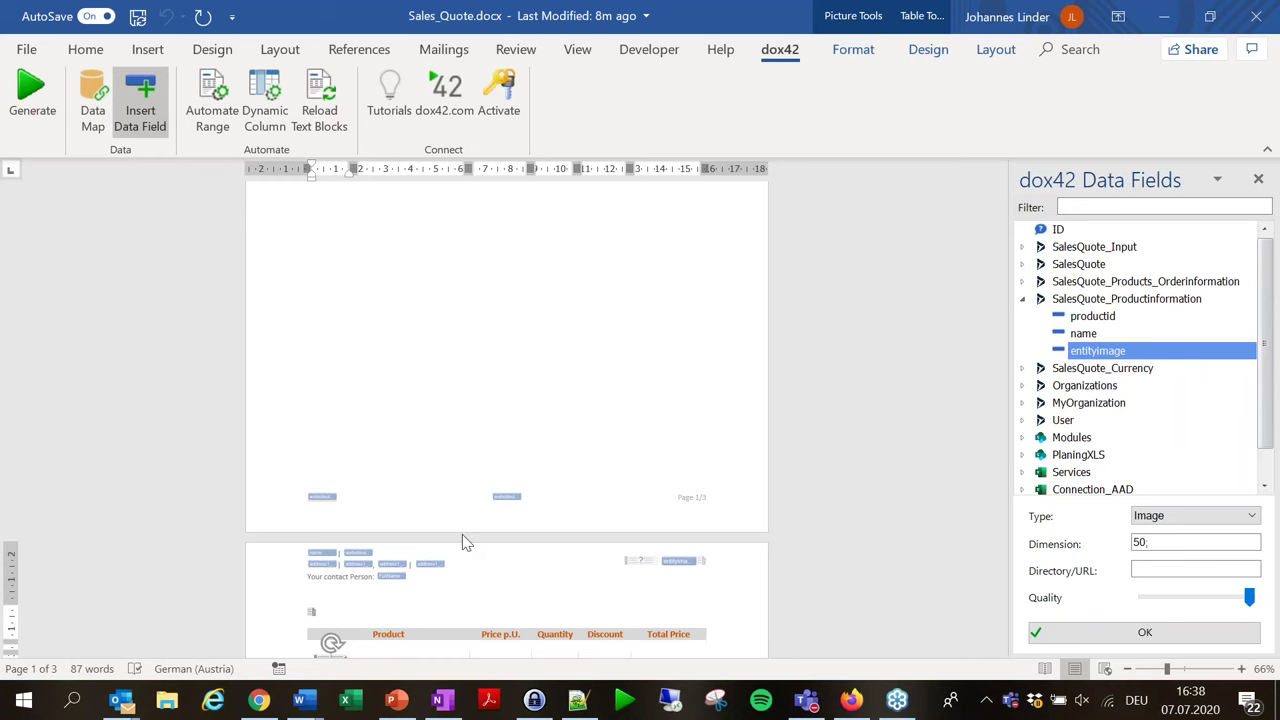
scroll(462, 534, down, 4)
scroll(1083, 430, down, 1)
click(681, 437)
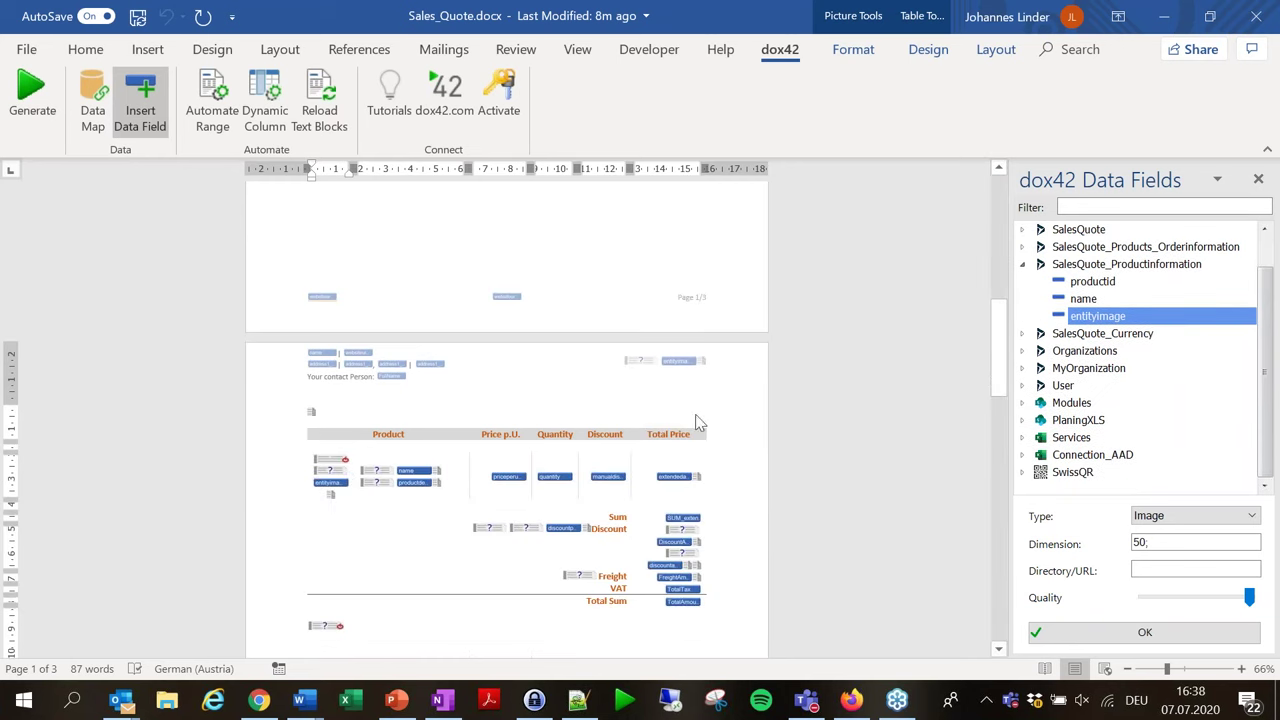
Delete the 'SQR Generator: SwissQR' data source from the CRM_Map data map.
click(95, 112)
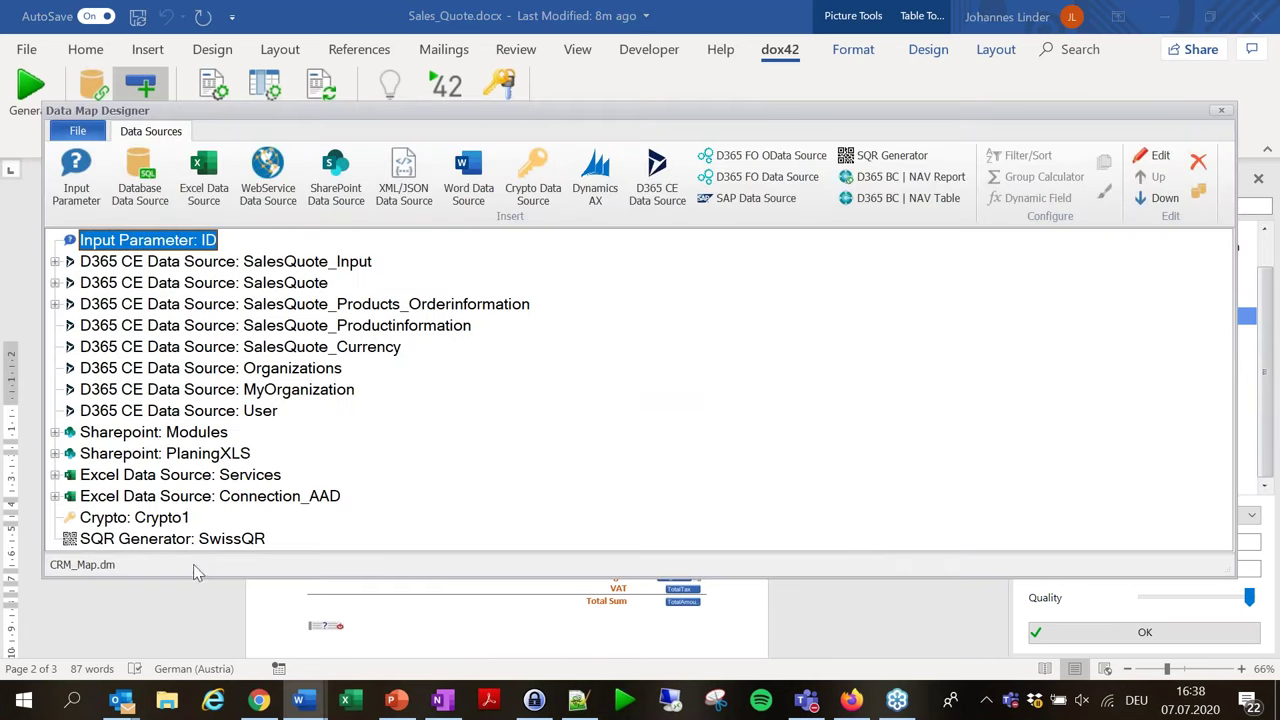
click(178, 541)
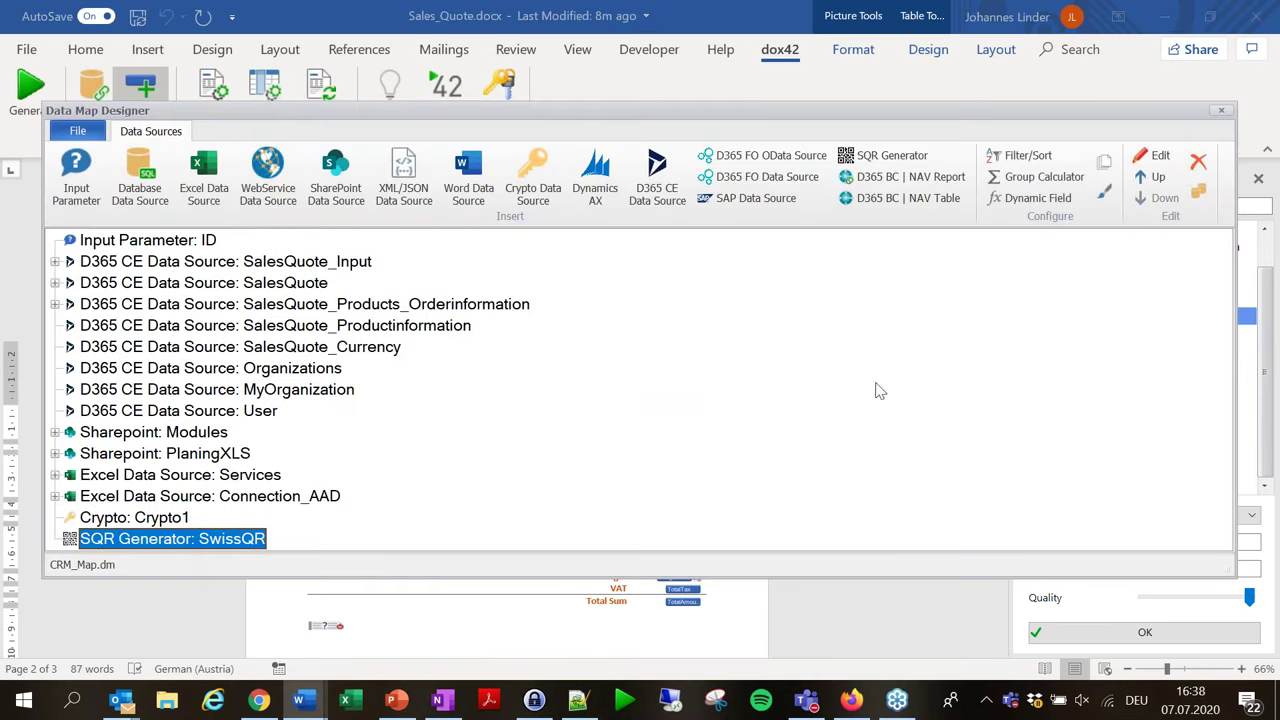
click(1199, 163)
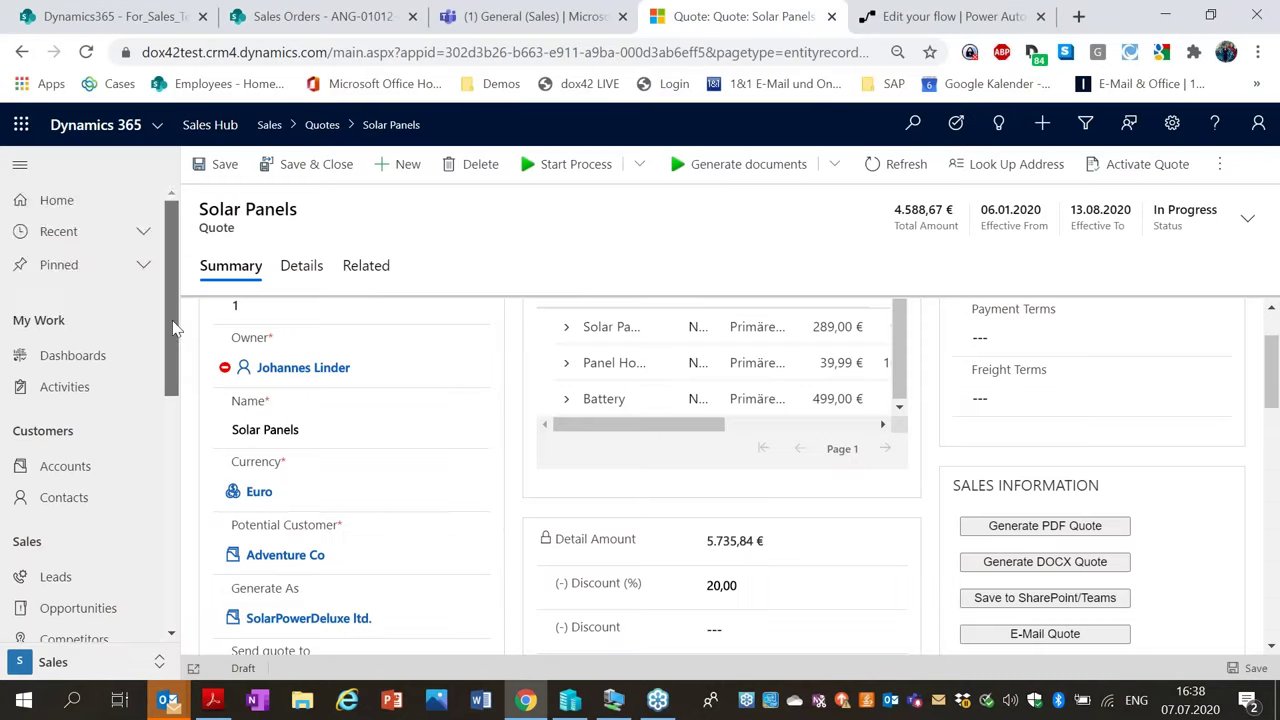
drag(175, 327, 175, 502)
Go to Sales > Opportunities and open 'Solar Panels Proposal' from Recent Opportunities.
scroll(175, 502, down, 1)
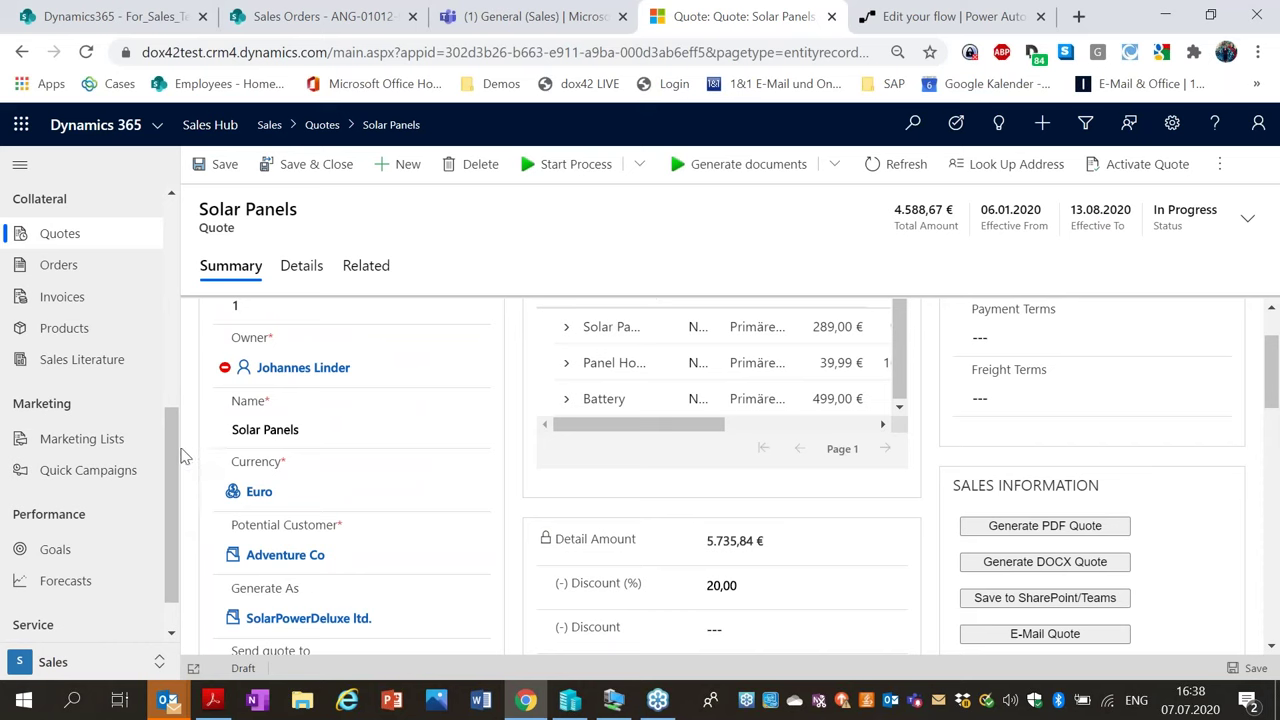
drag(180, 447, 161, 339)
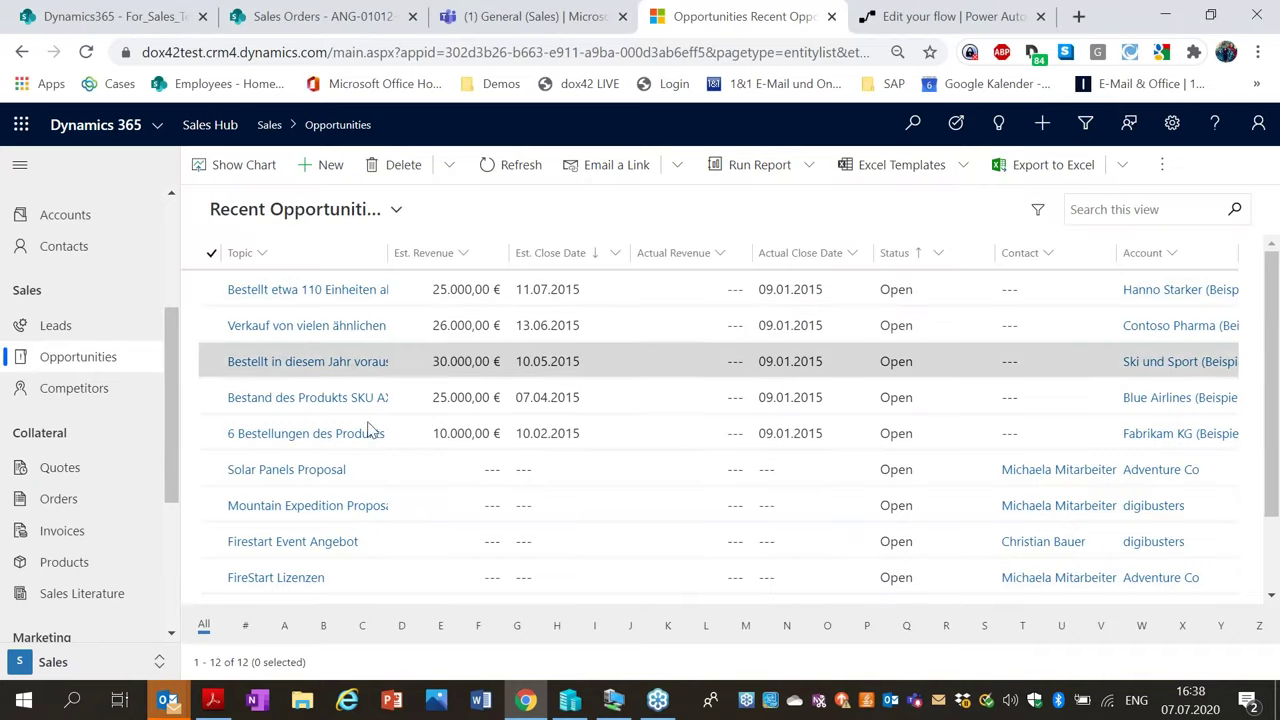
scroll(351, 420, down, 2)
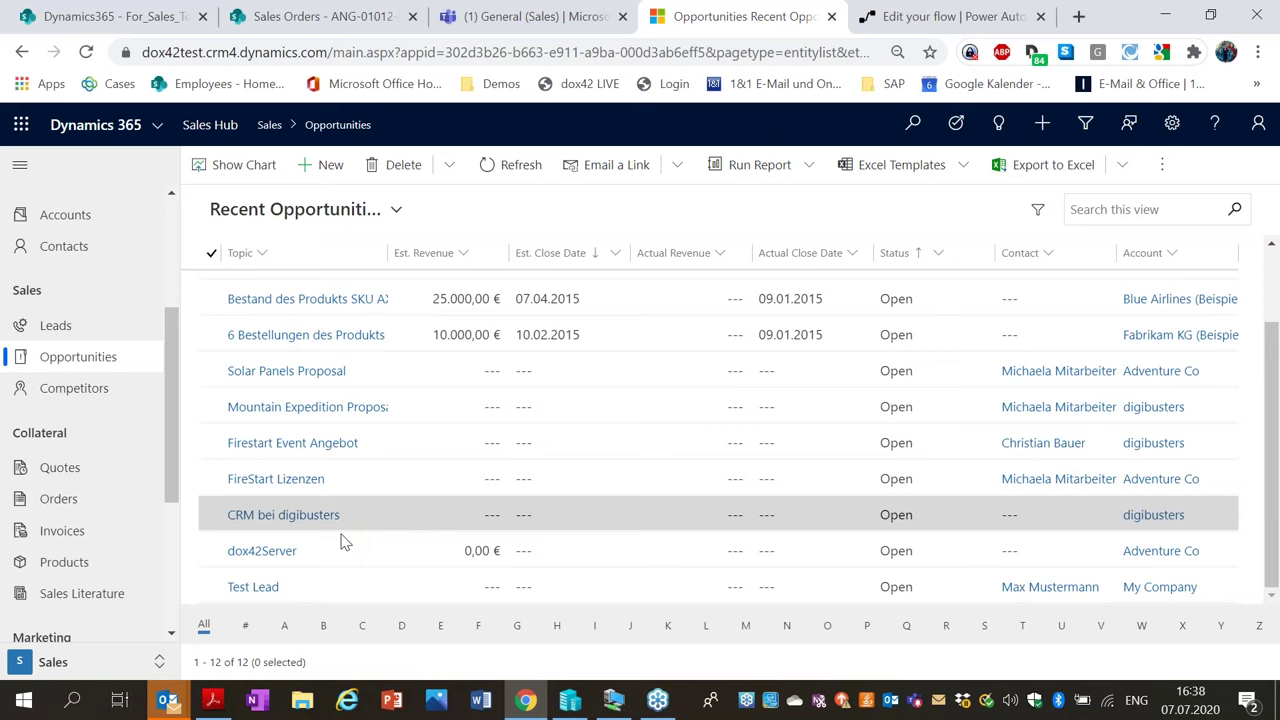
click(297, 372)
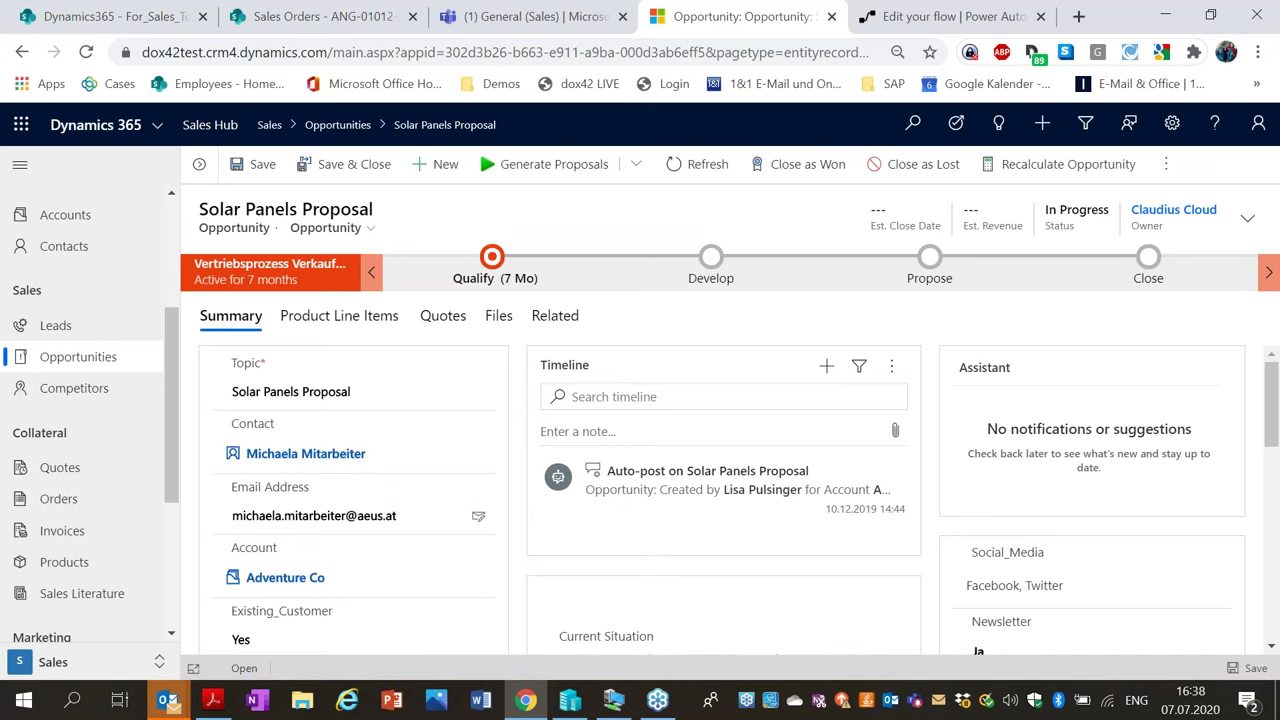
click(330, 318)
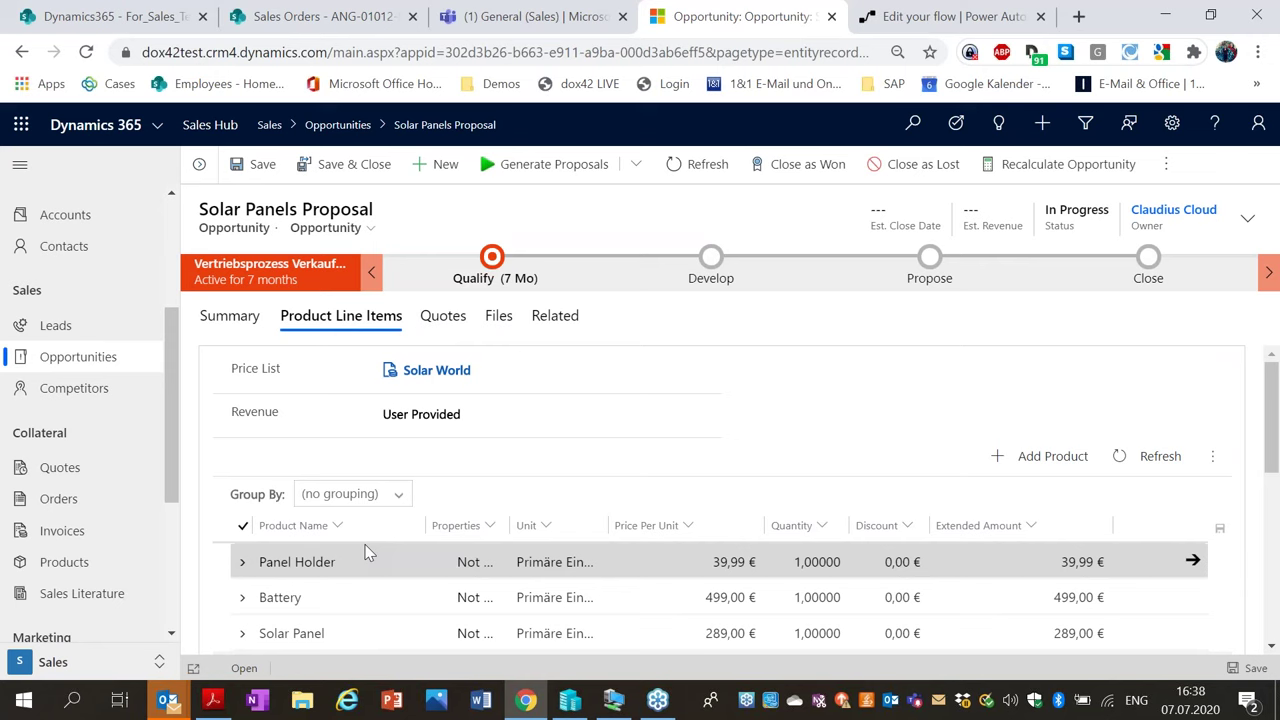
scroll(365, 508, down, 1)
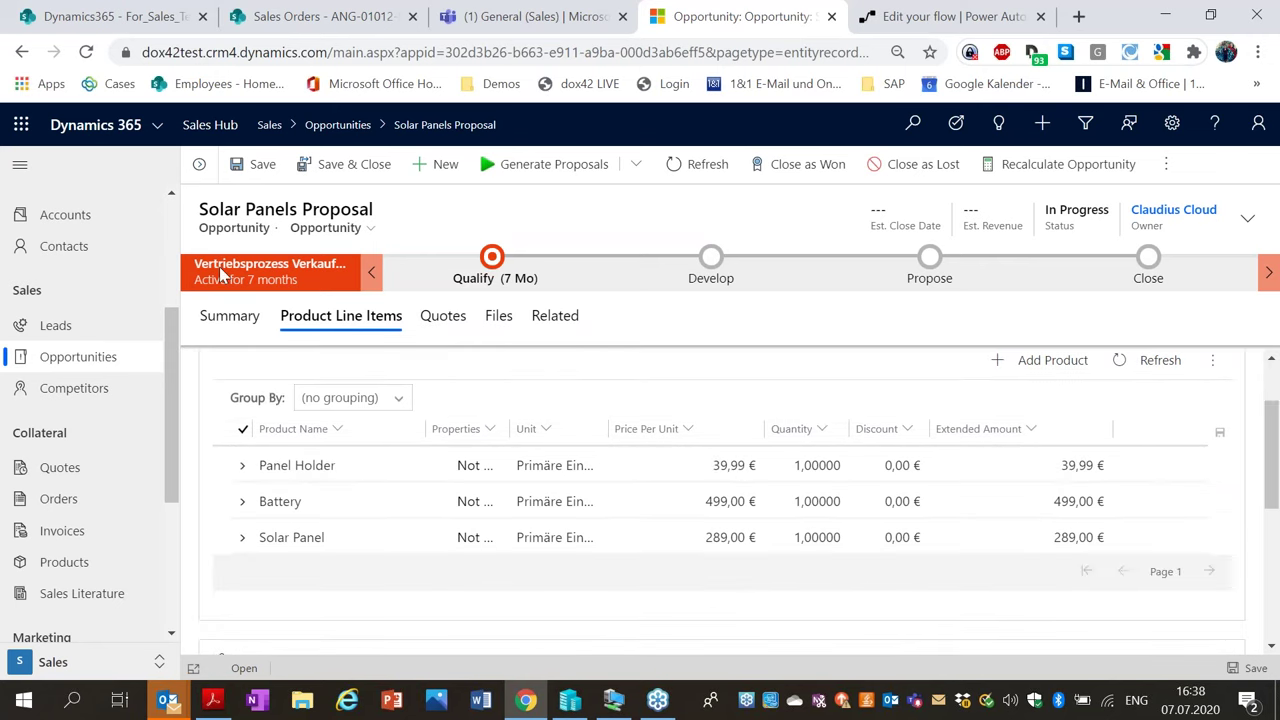
click(245, 322)
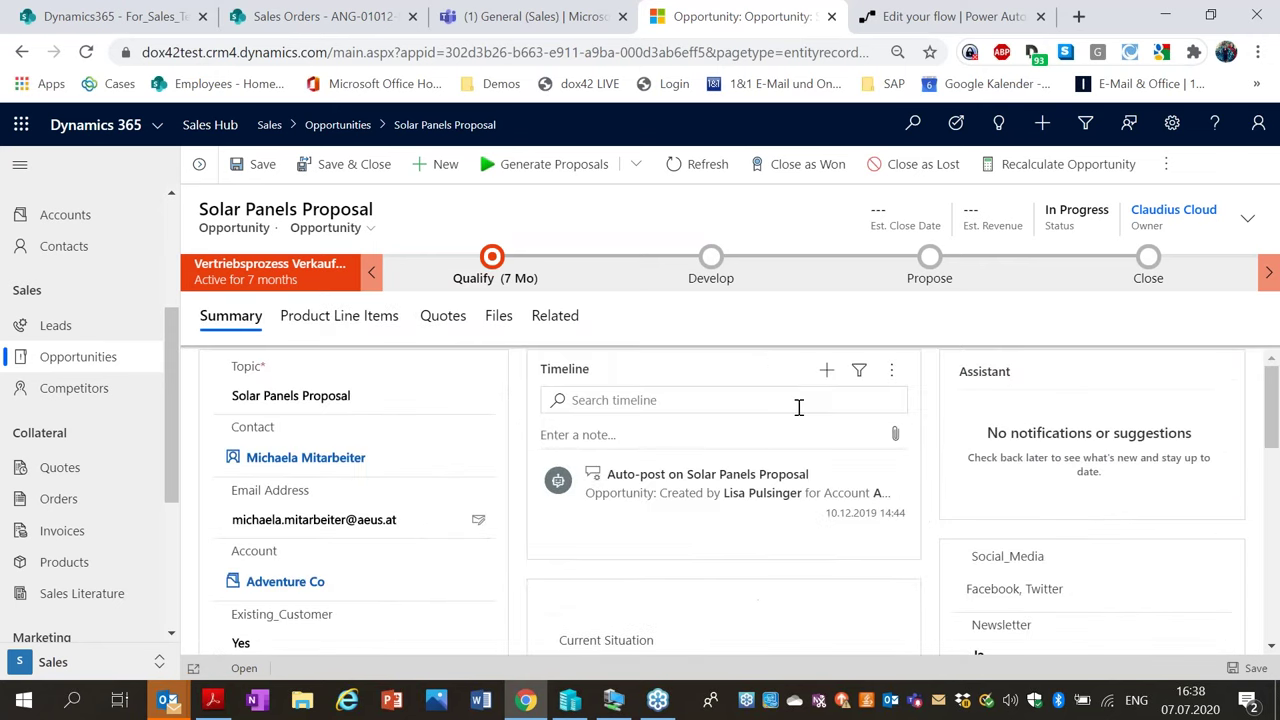
scroll(799, 407, down, 3)
scroll(735, 447, up, 1)
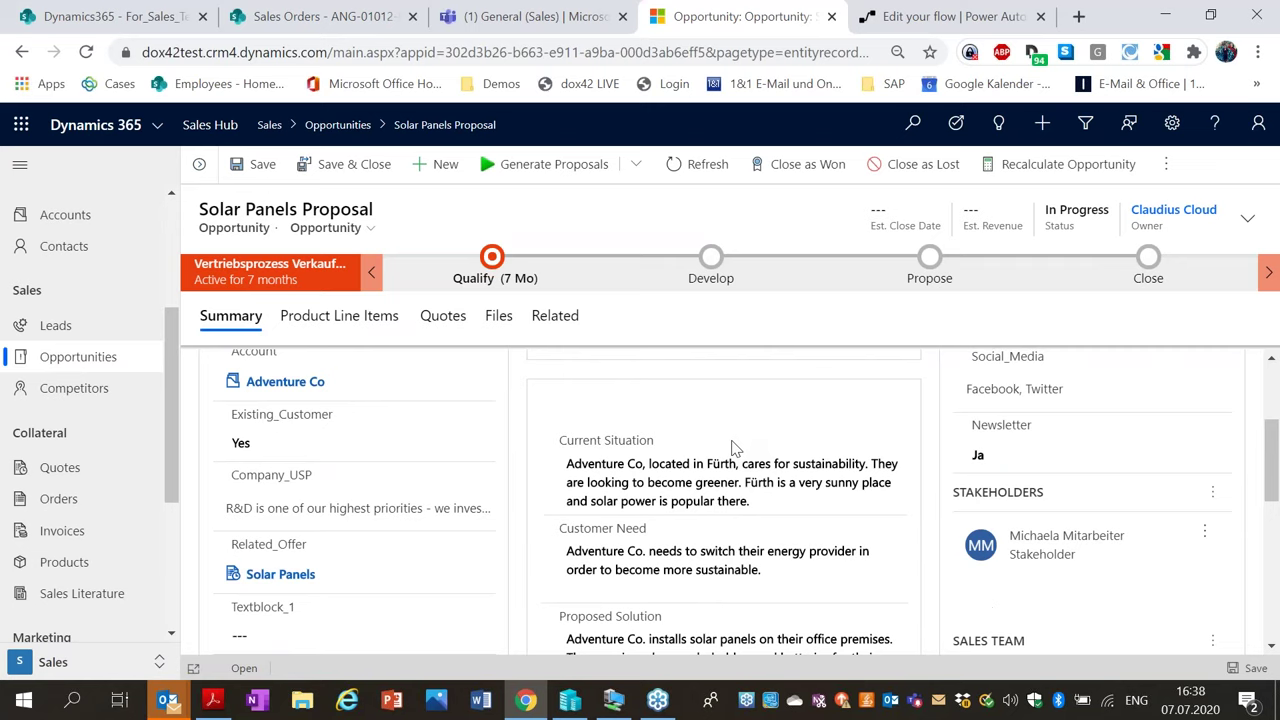
scroll(735, 447, down, 1)
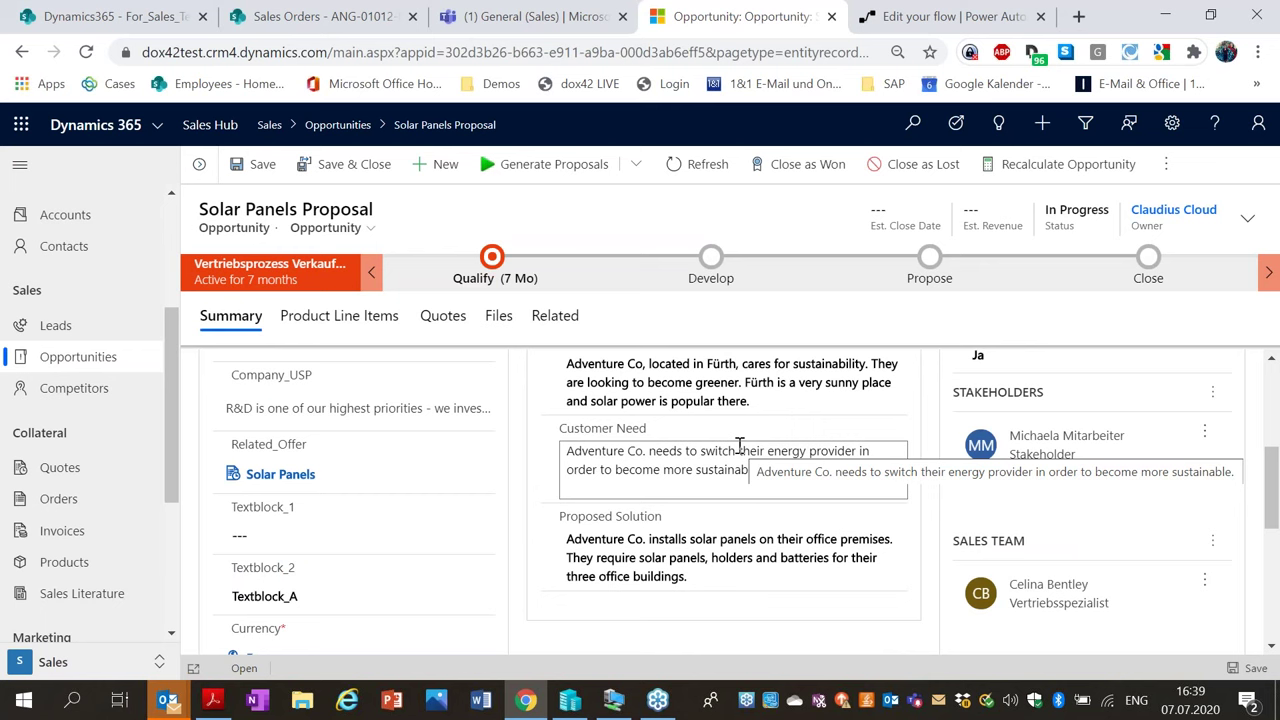
scroll(720, 370, down, 2)
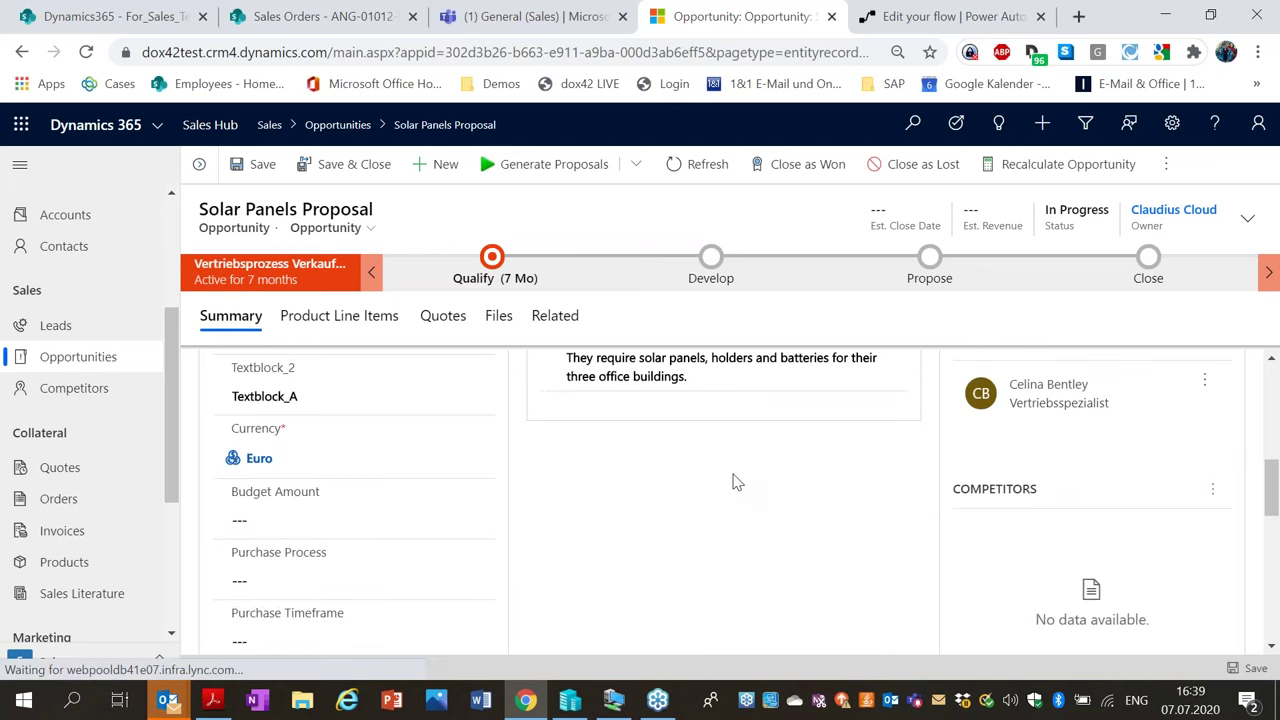
scroll(799, 429, up, 3)
scroll(970, 390, up, 2)
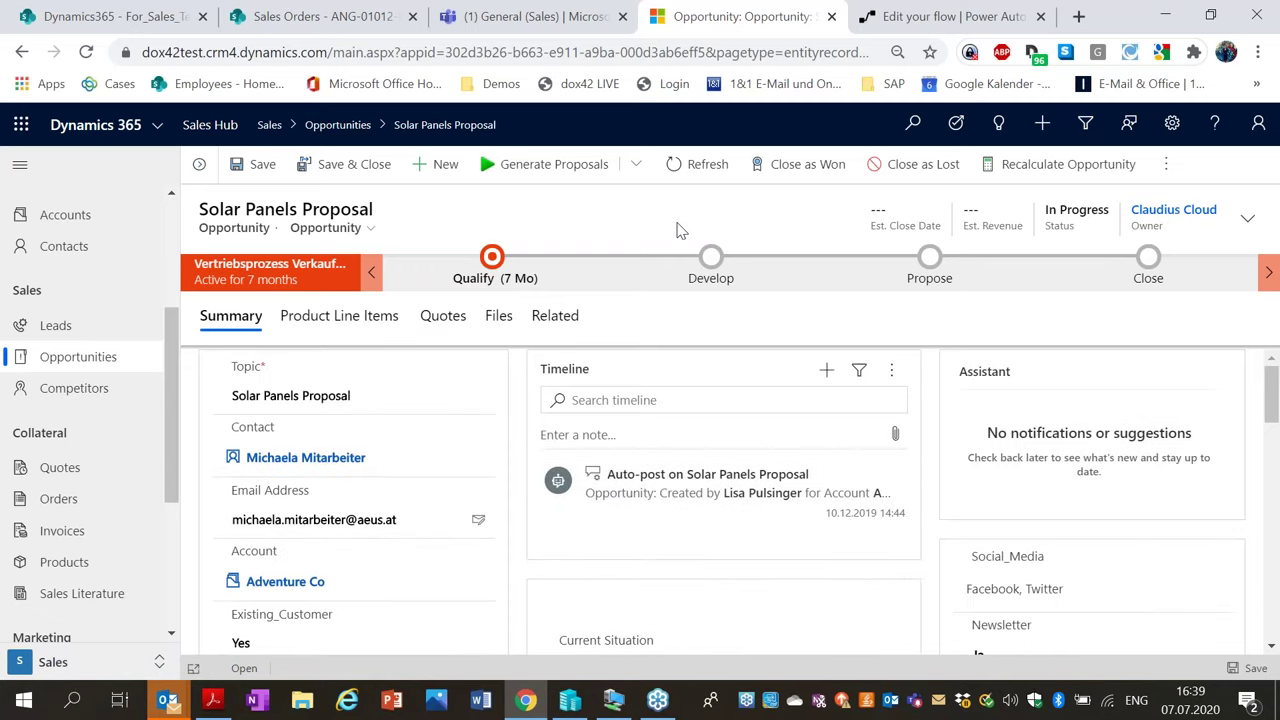
Choose Generate PPTX from the Generate Proposals document generation options.
click(638, 166)
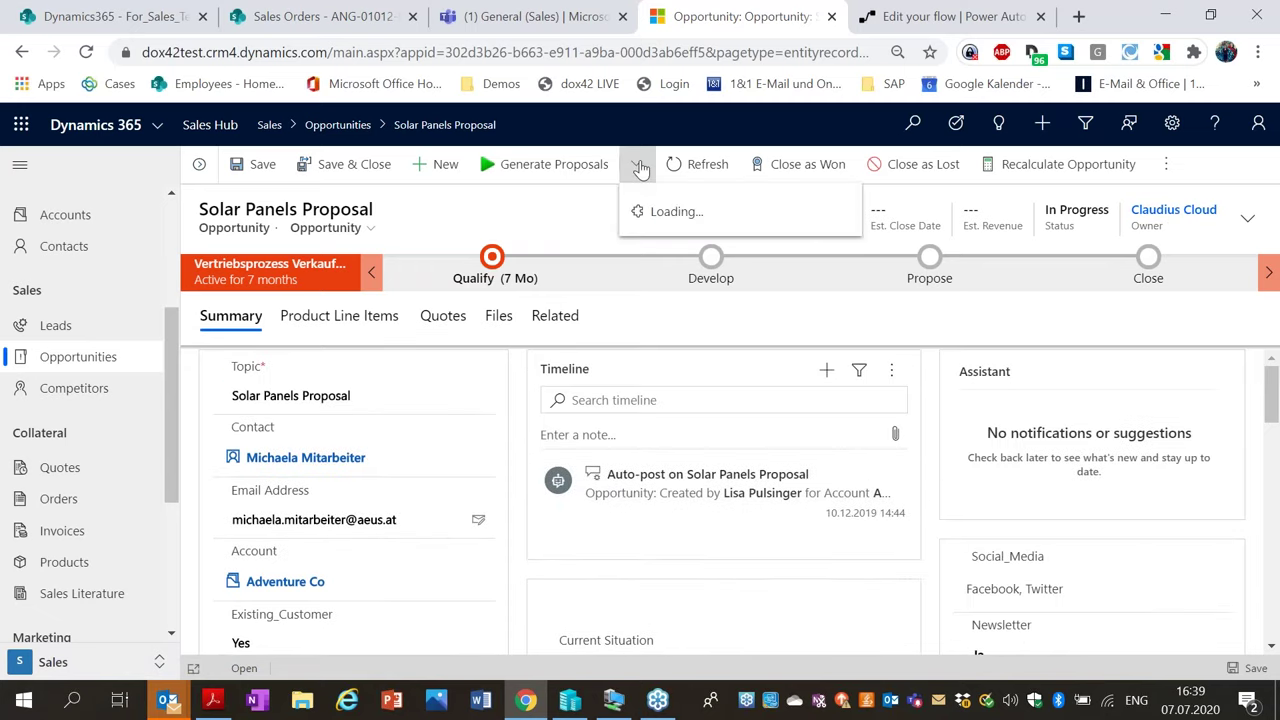
mouse_move(777, 231)
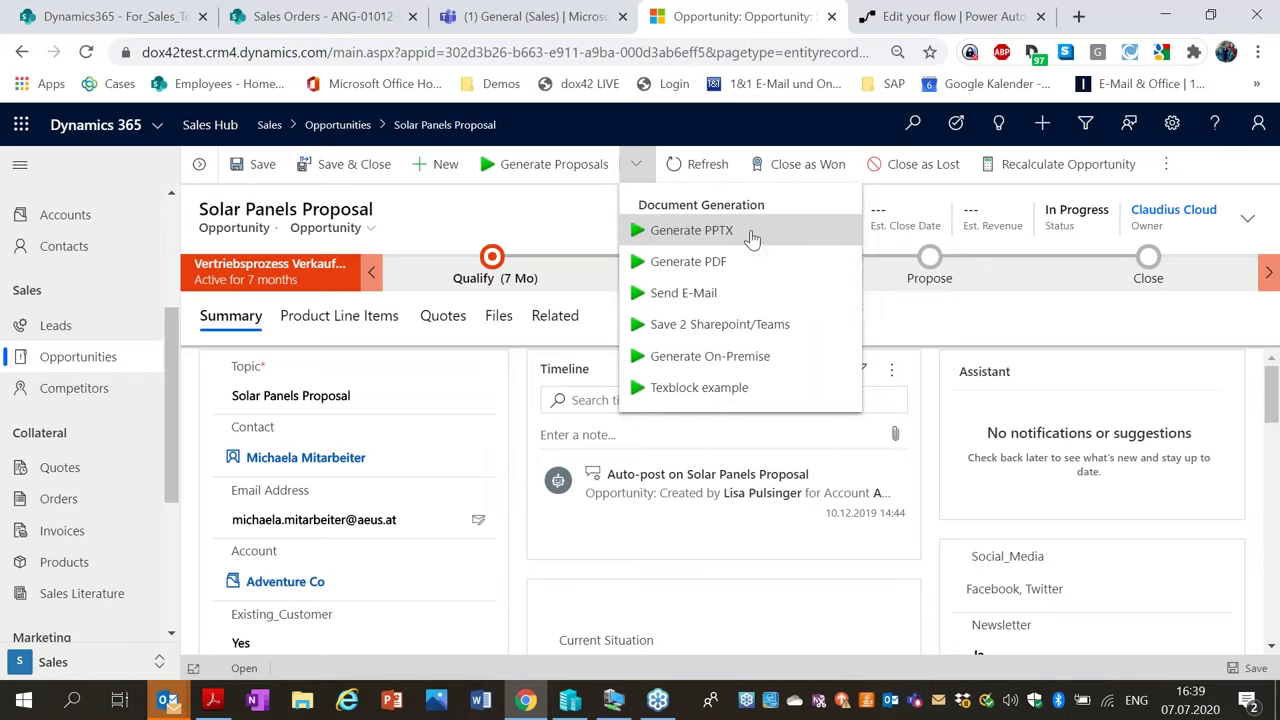
click(752, 237)
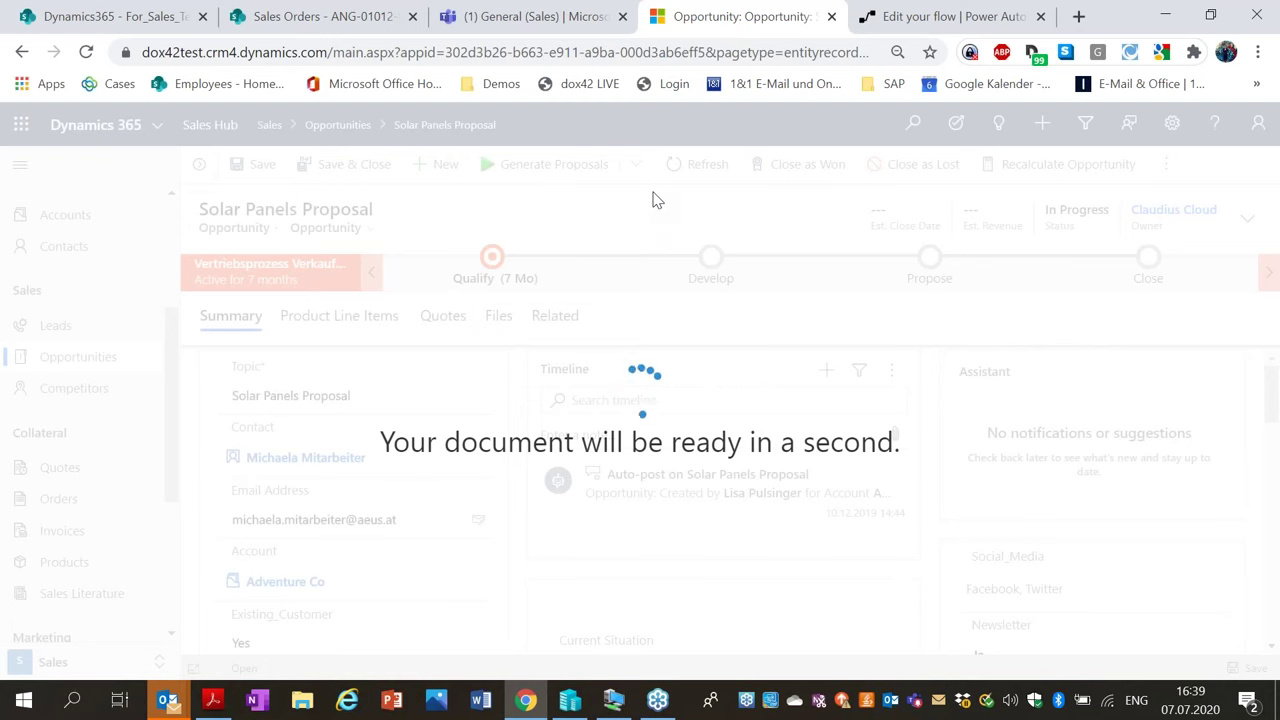
Look over the For_Sales_Templates SharePoint library, then return to the Solar Panels Proposal opportunity.
click(95, 16)
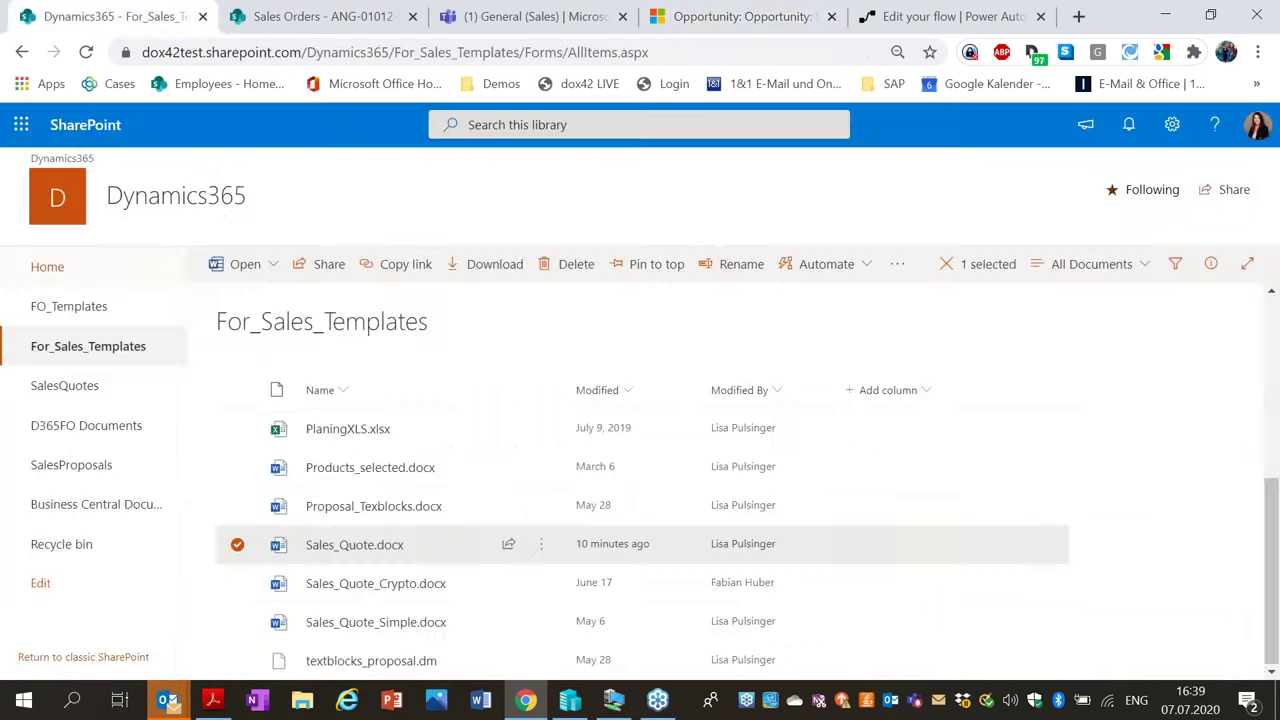
click(110, 356)
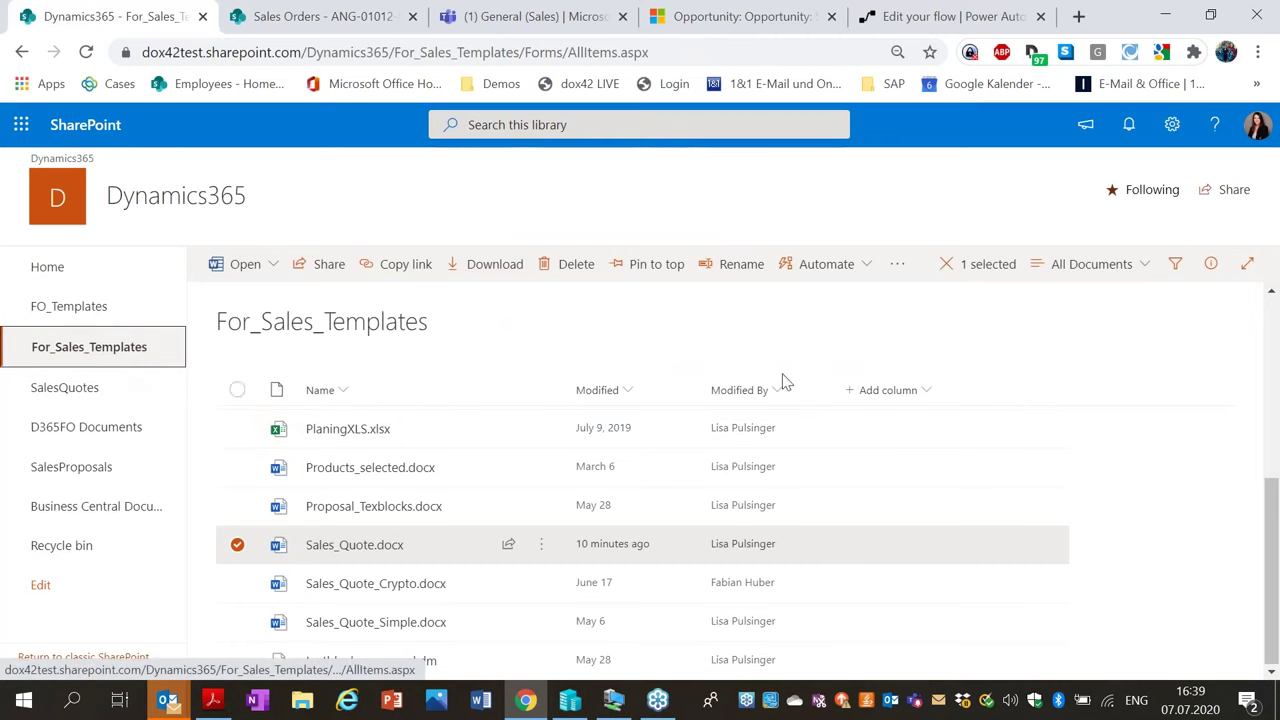
drag(1272, 532, 1240, 406)
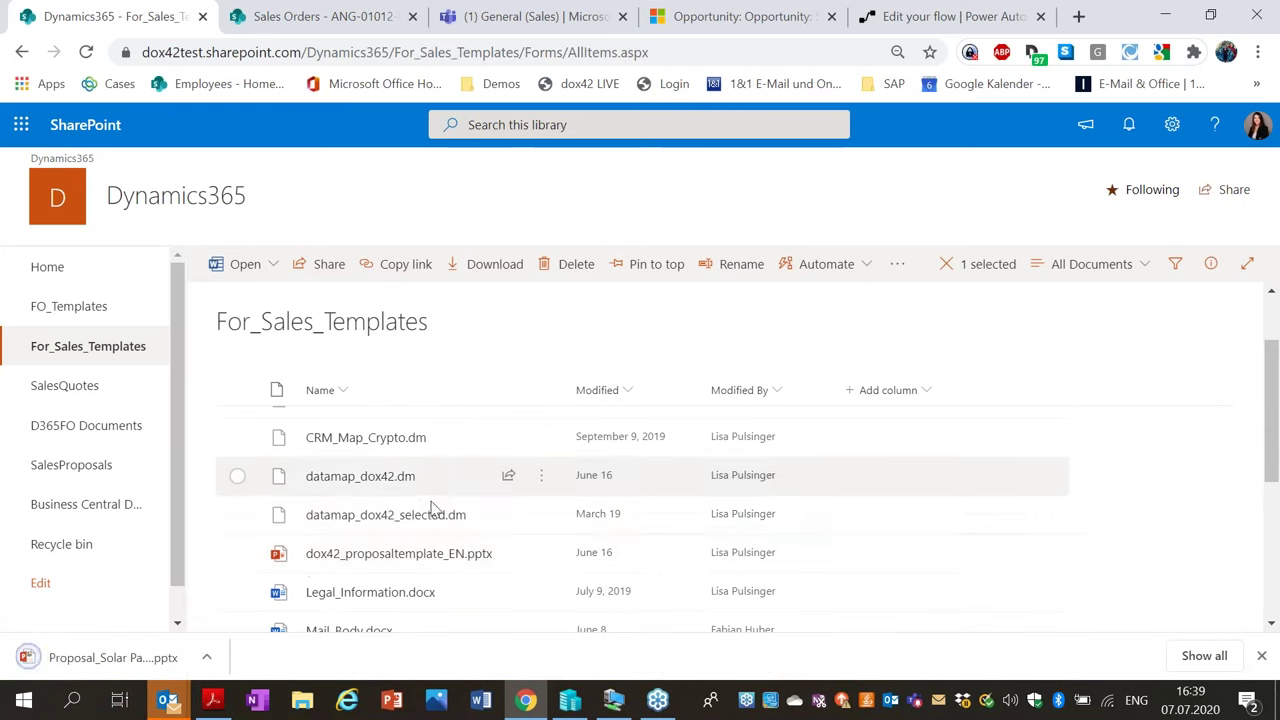
click(770, 16)
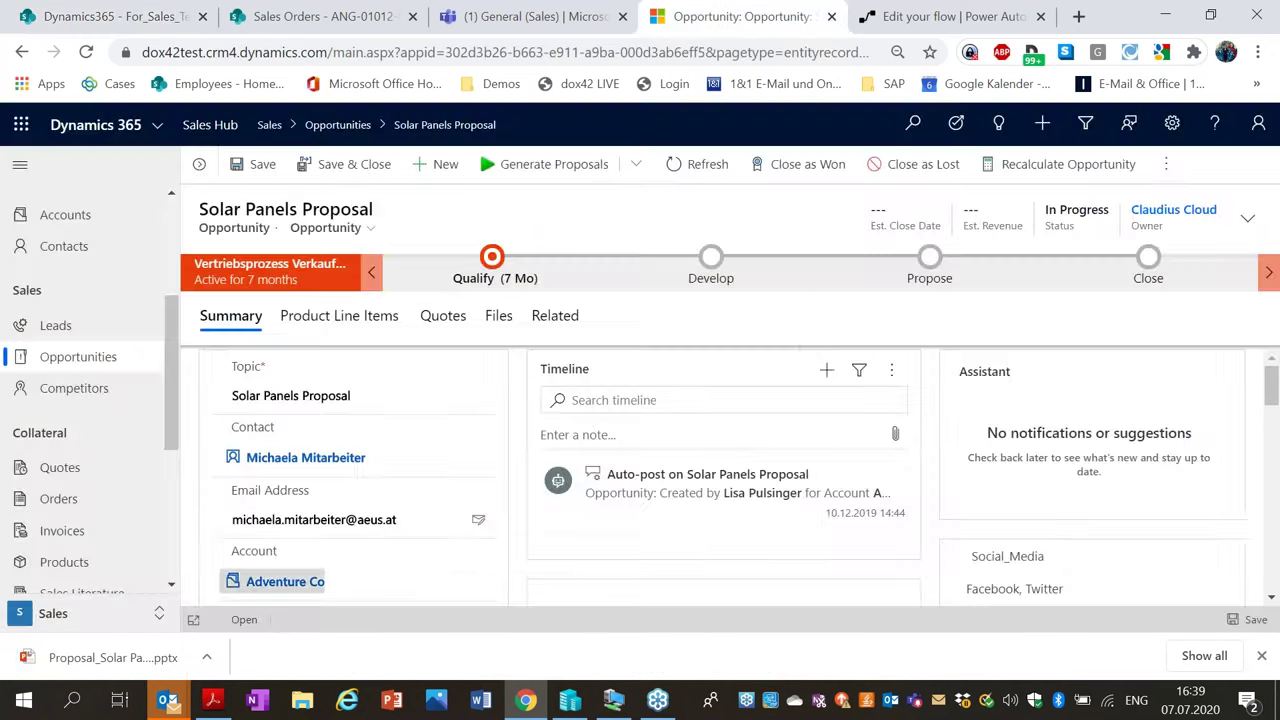
Open the downloaded Proposal_Solar Panels (74).pptx and view slide 2, the Foreword.
click(128, 660)
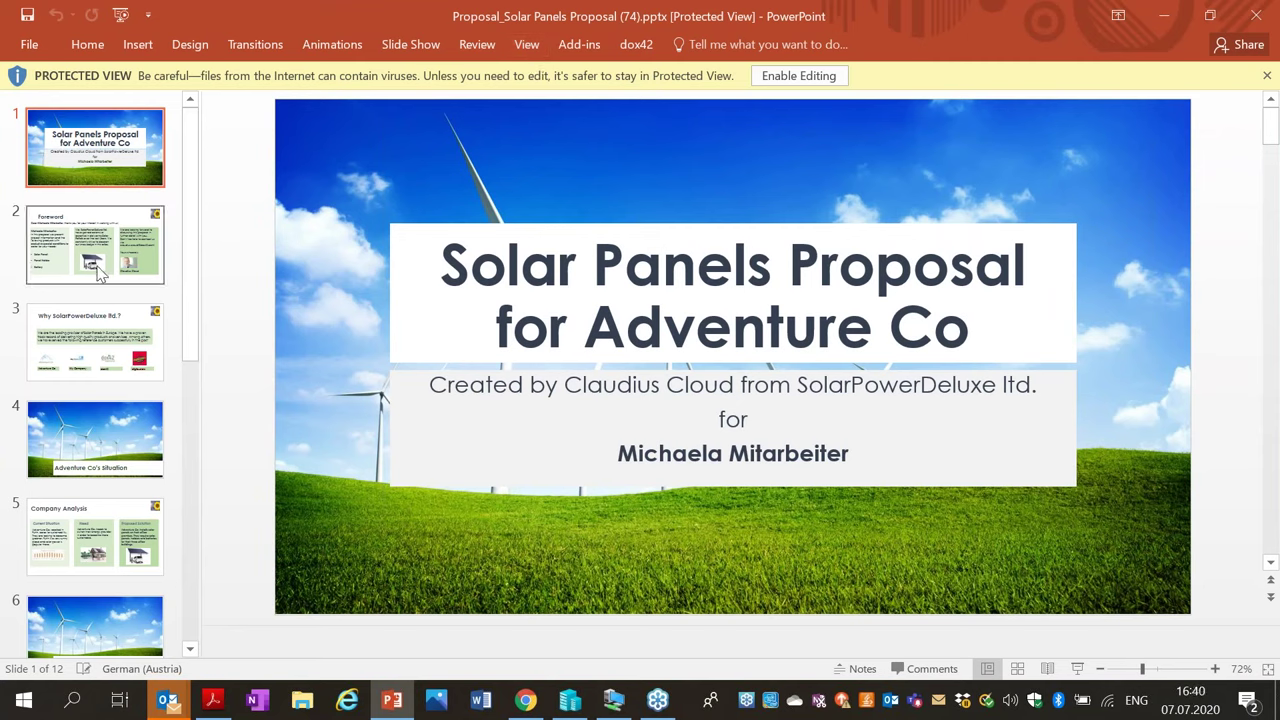
click(150, 270)
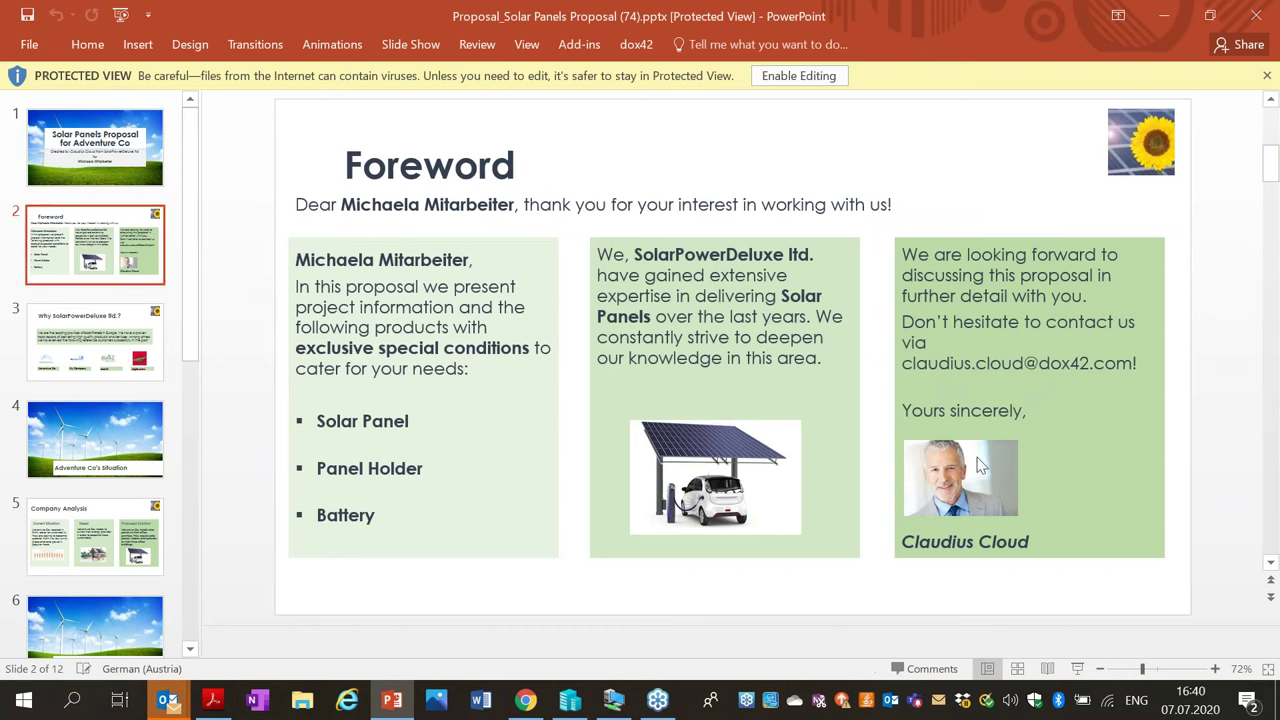